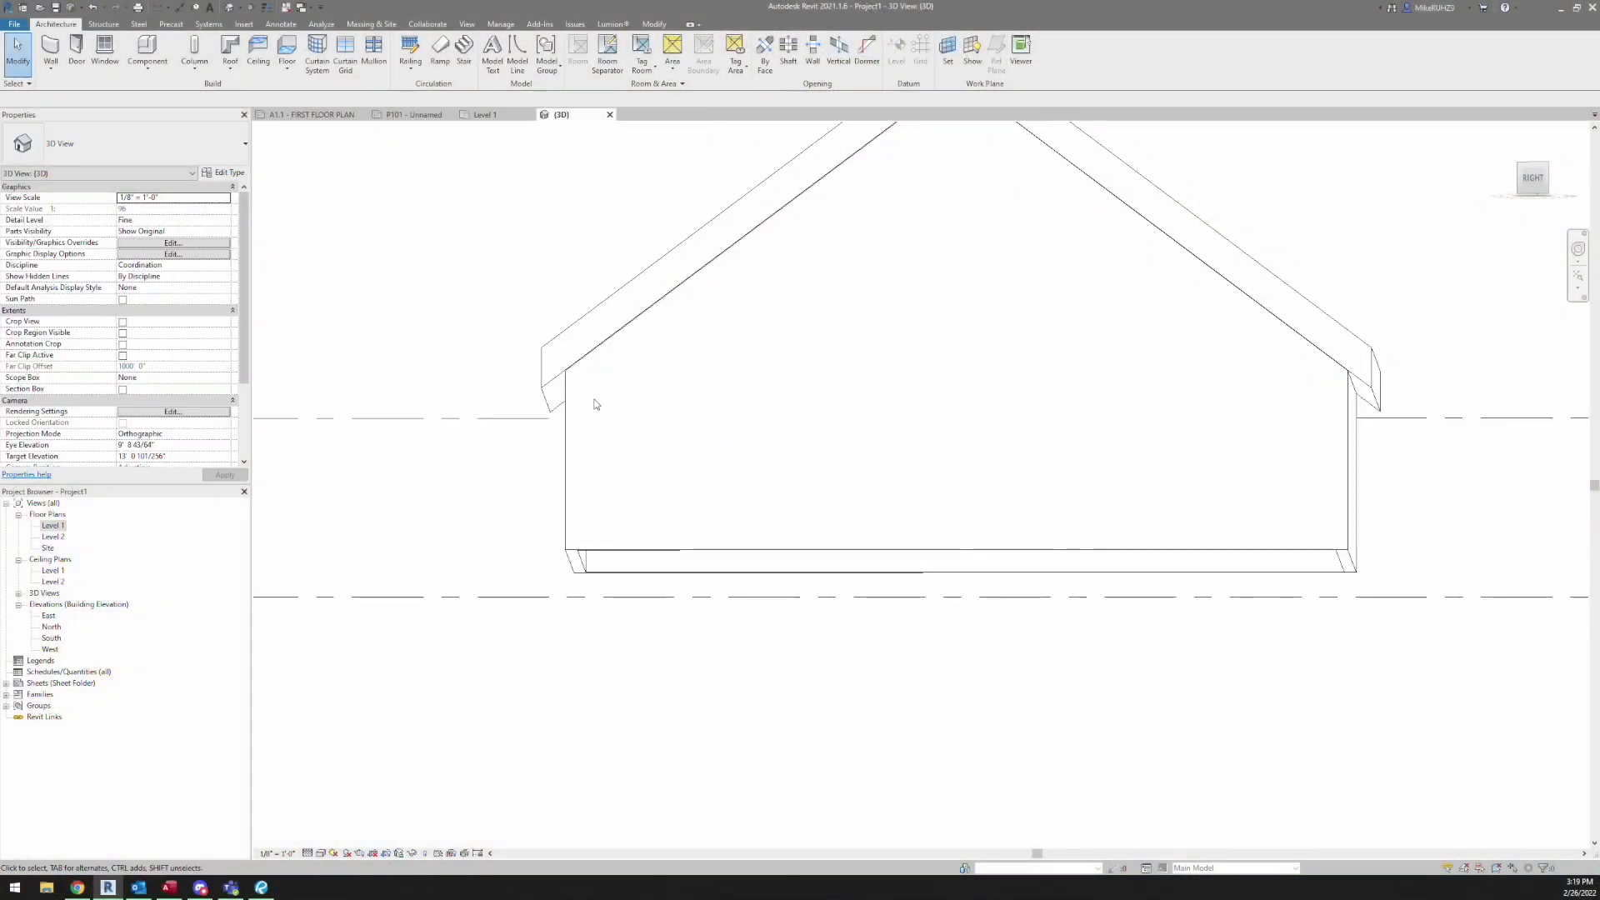
- Add Roof Fascia along the front eave edge and both sloped edges of the near gable
shift+middle_drag(559, 394, 705, 504)
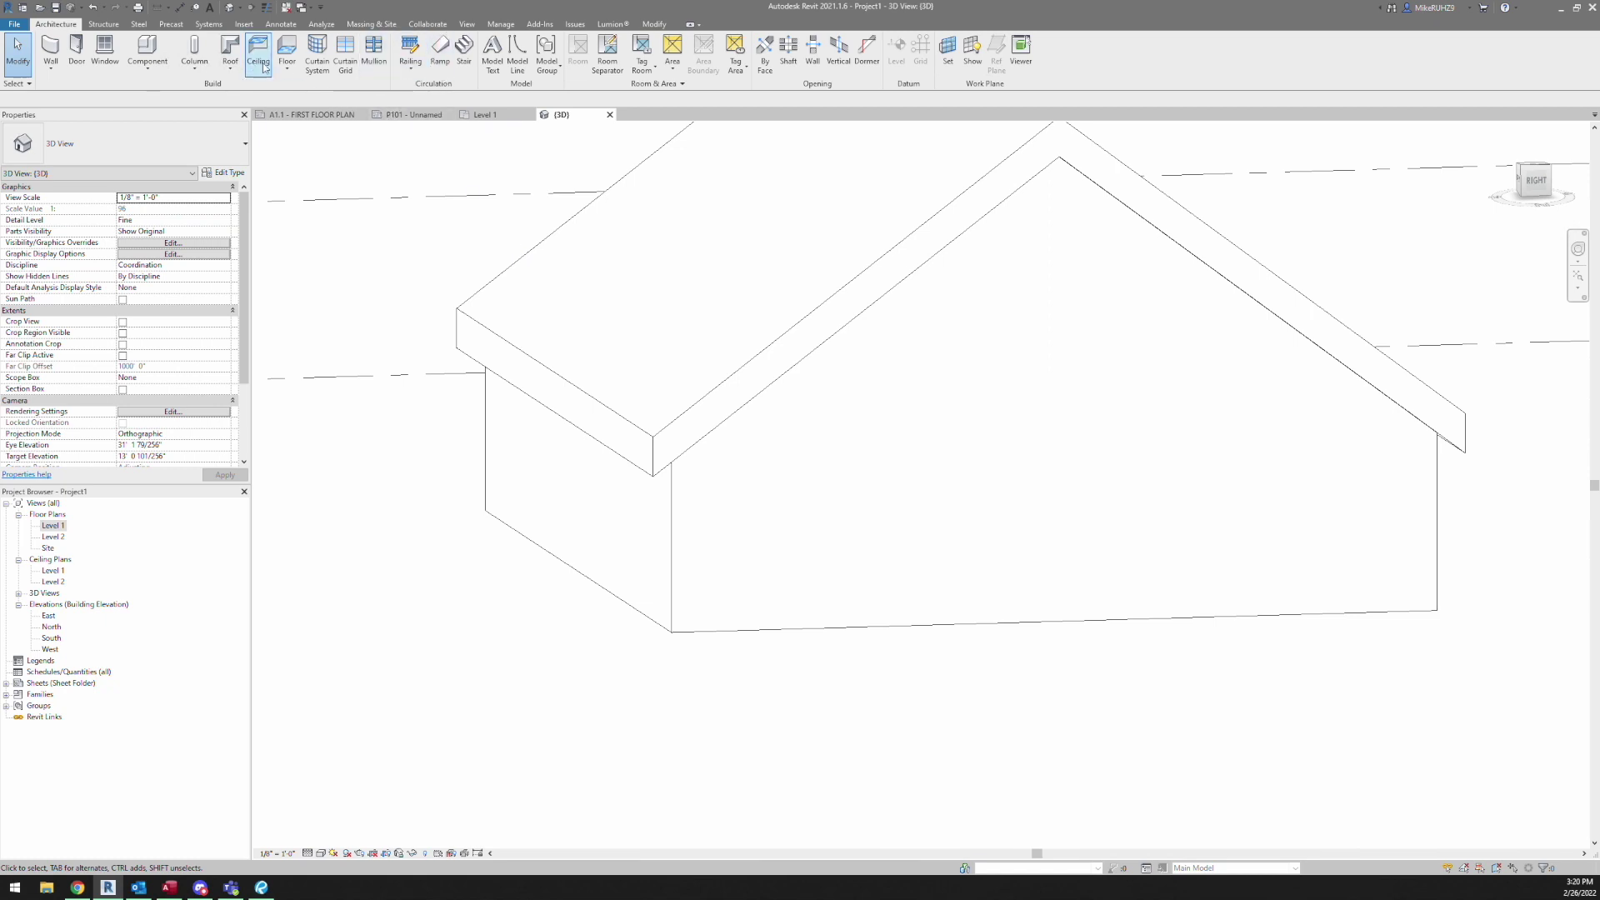
click(232, 70)
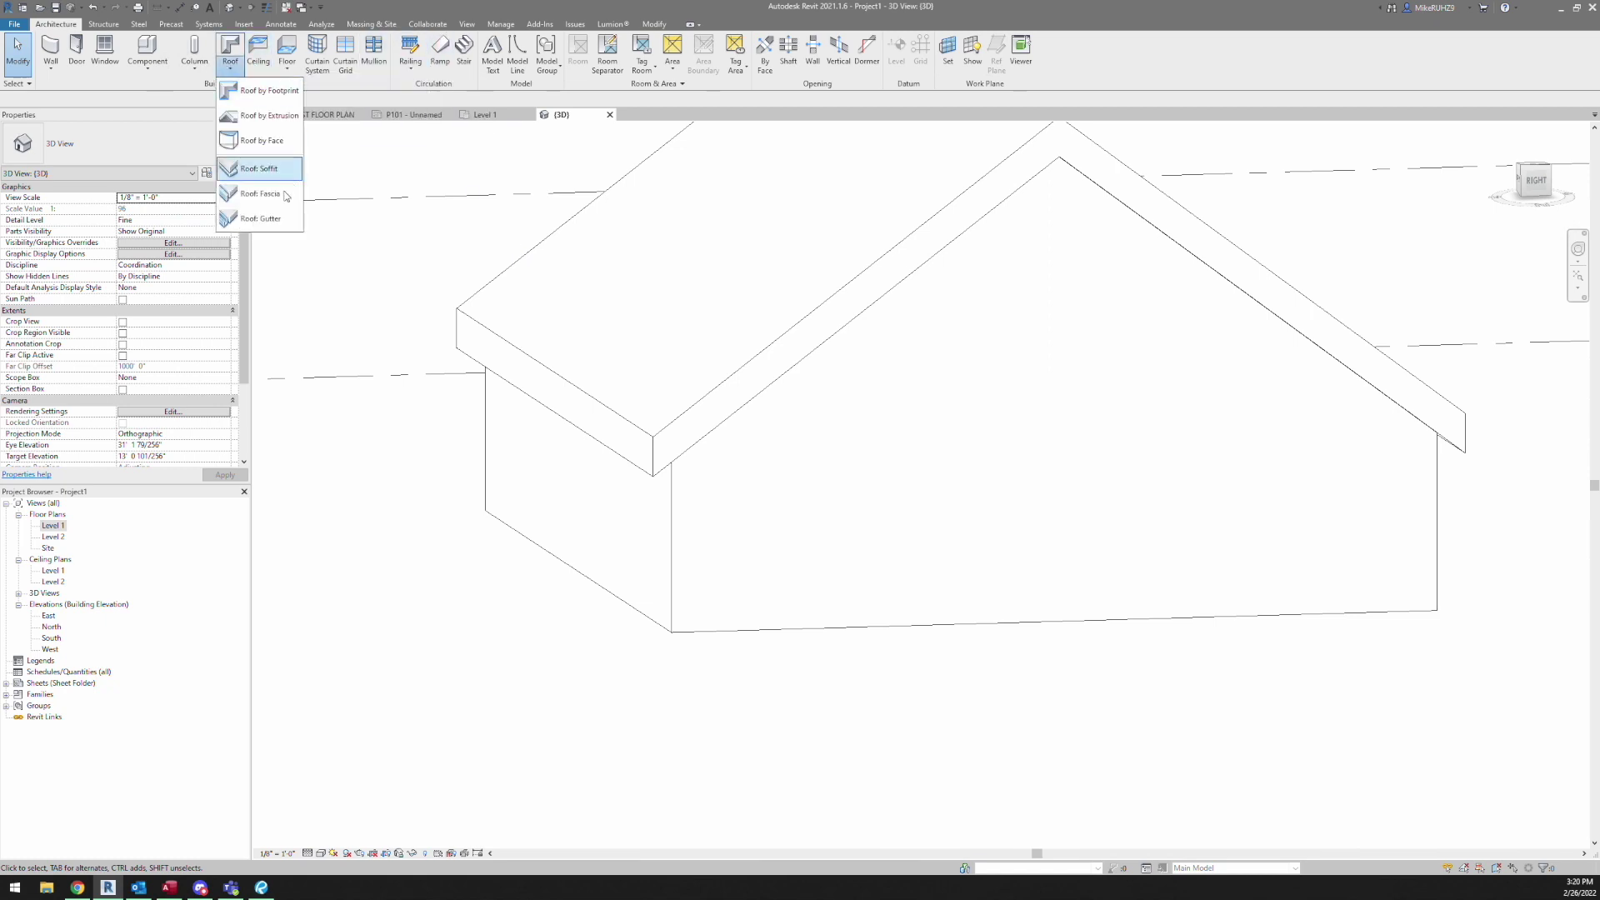
click(259, 194)
click(755, 379)
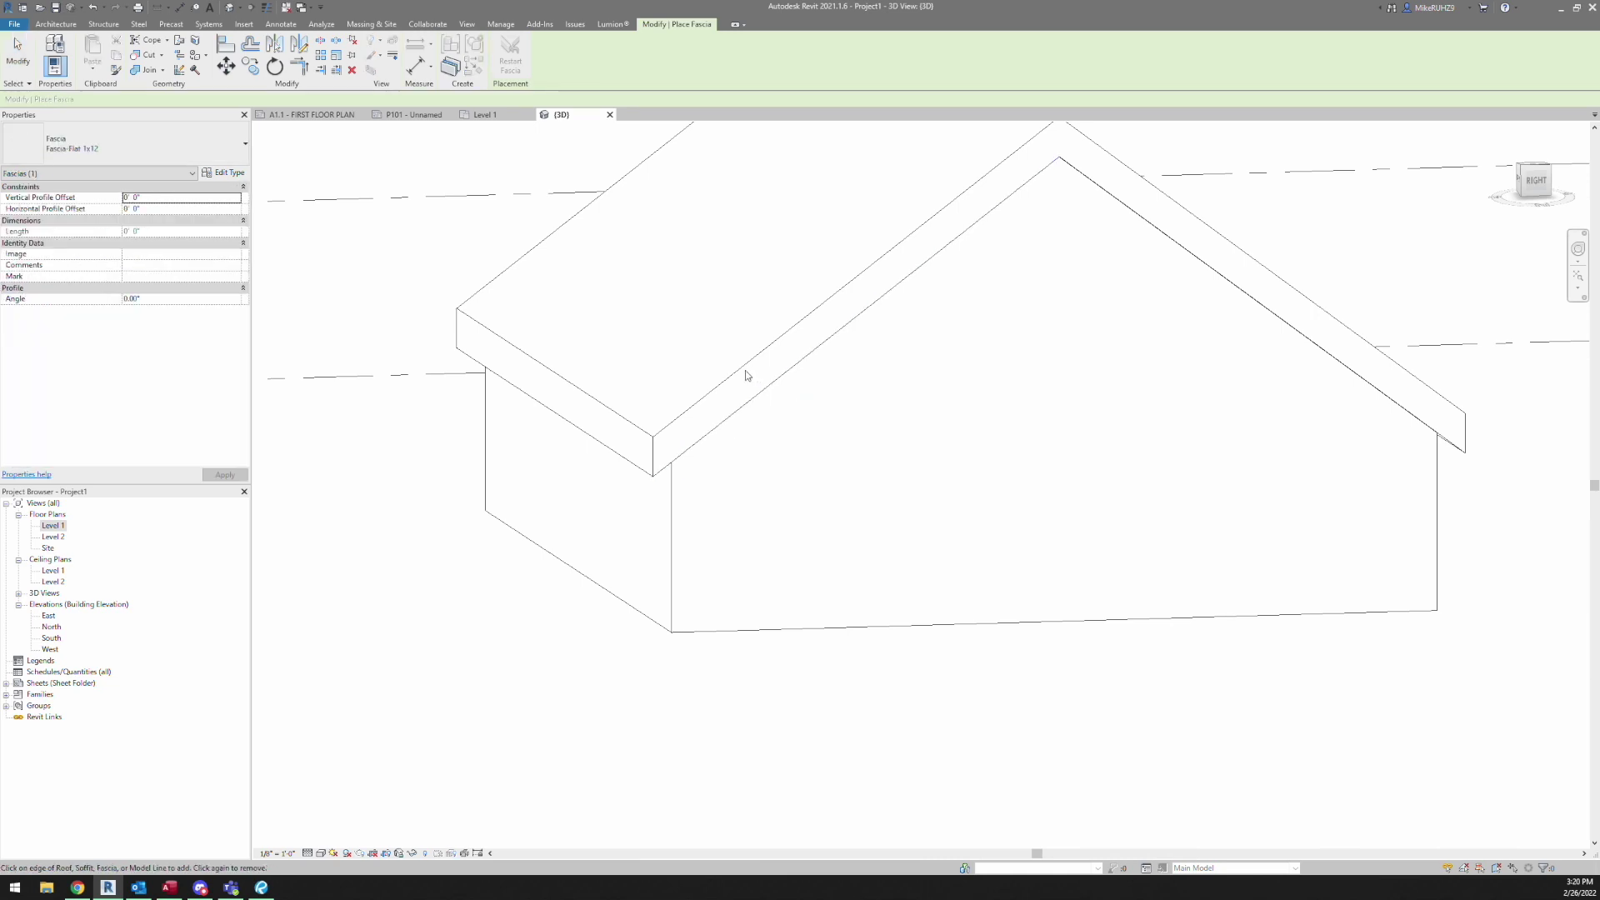
click(1114, 159)
key(Escape)
key(Escape)
- Change the roof type to Wood Rafter 8" - Asphalt Shingle - Insulated
click(1090, 183)
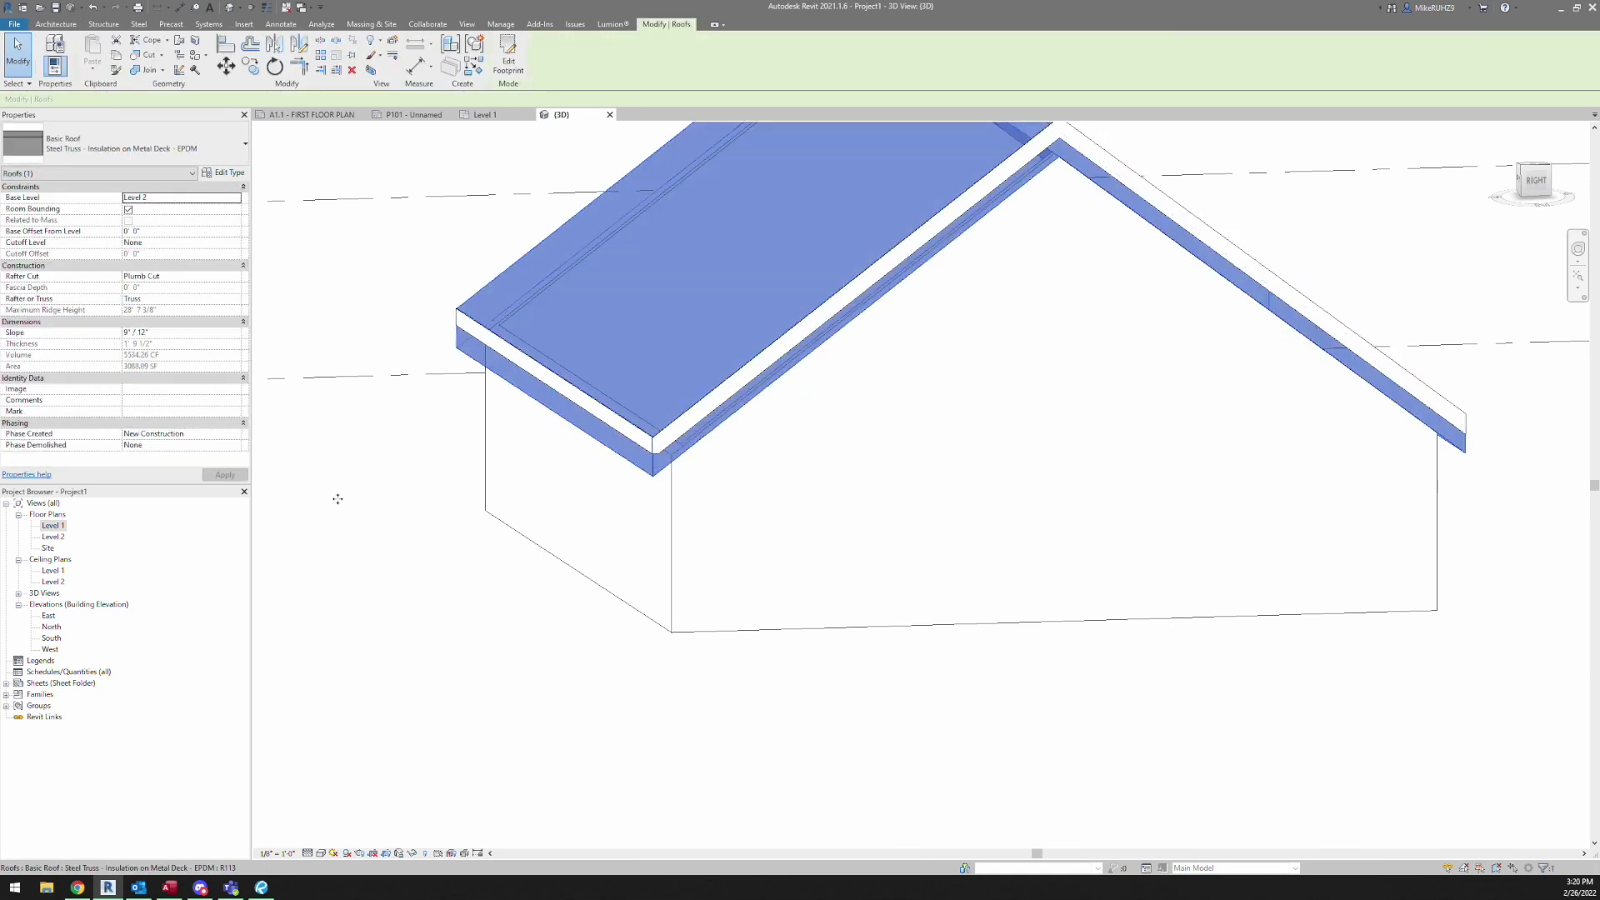
click(137, 146)
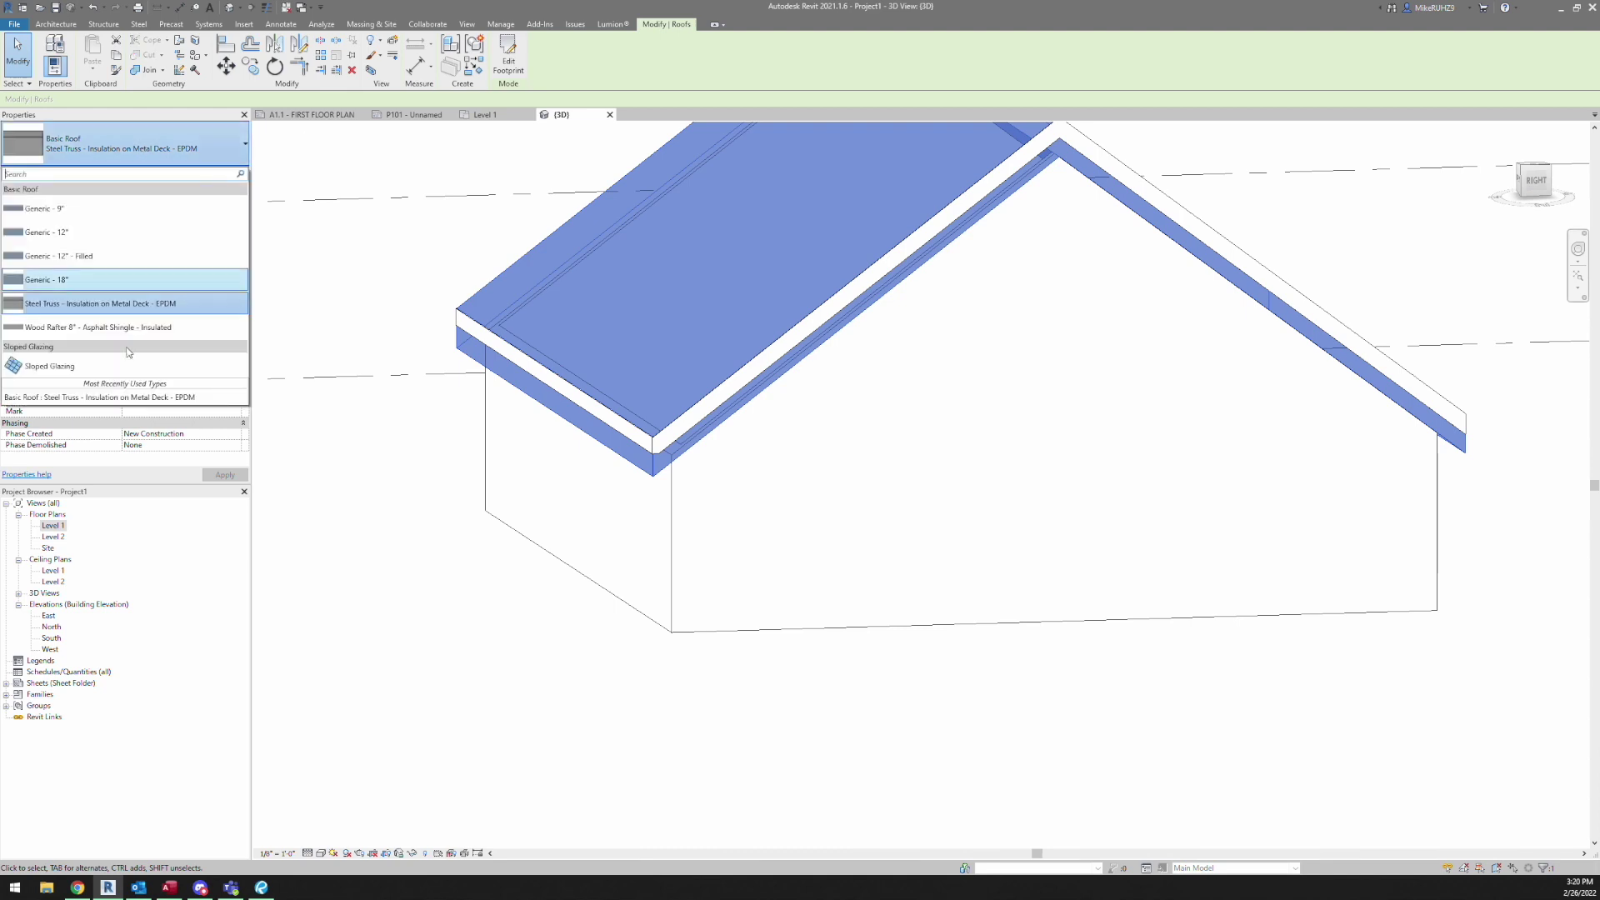
click(100, 326)
click(838, 695)
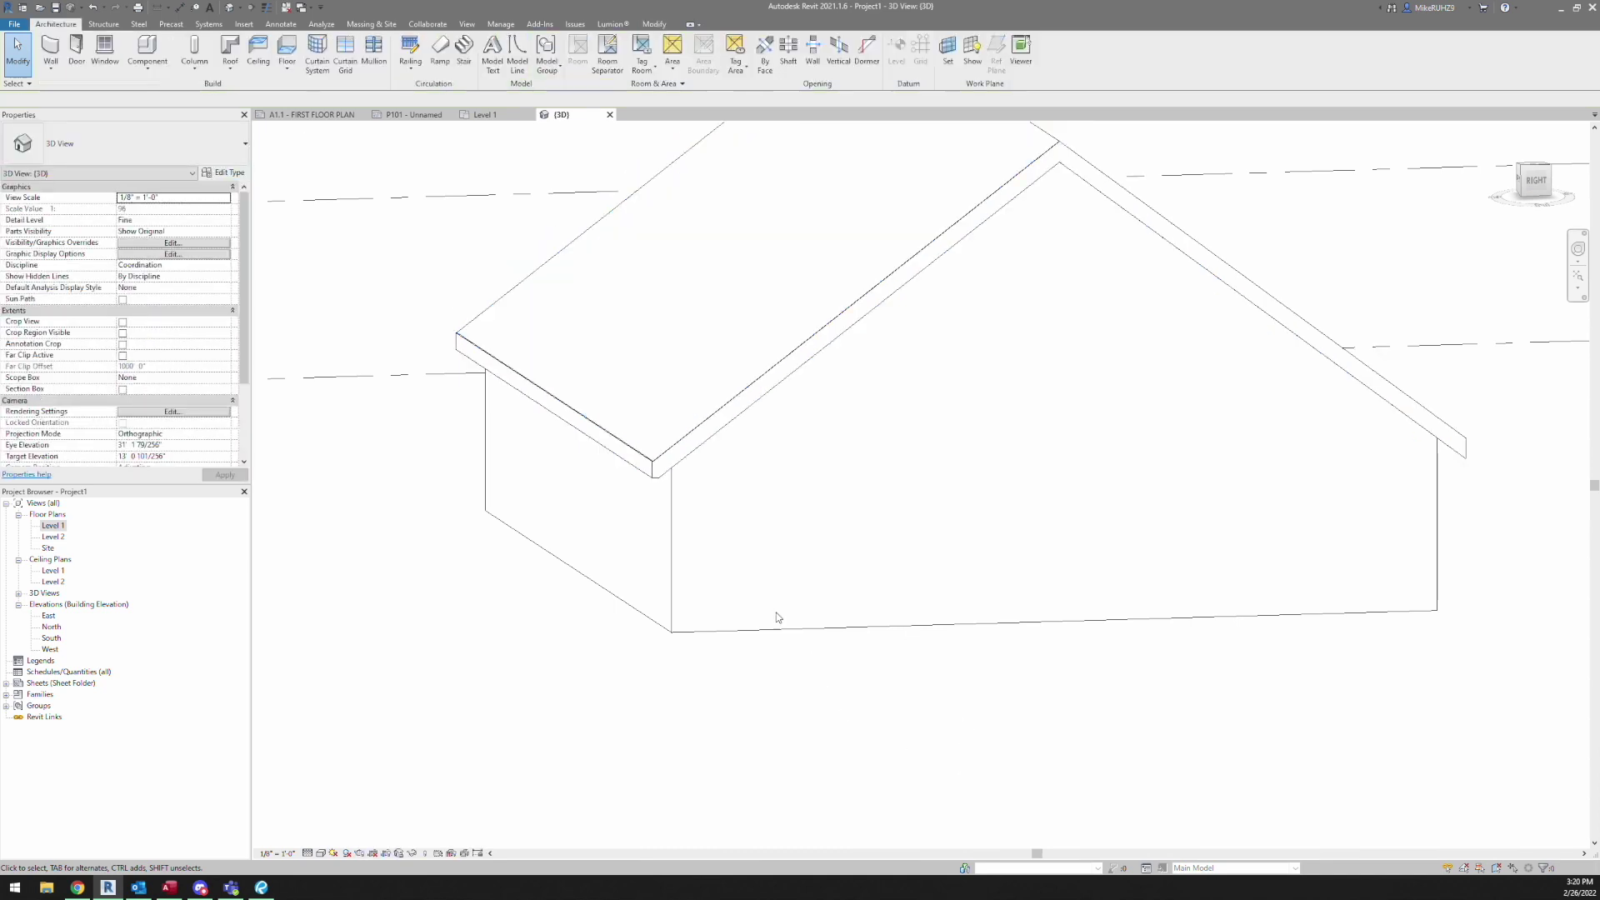
middle_drag(775, 618, 757, 608)
scroll(658, 521, up, 5)
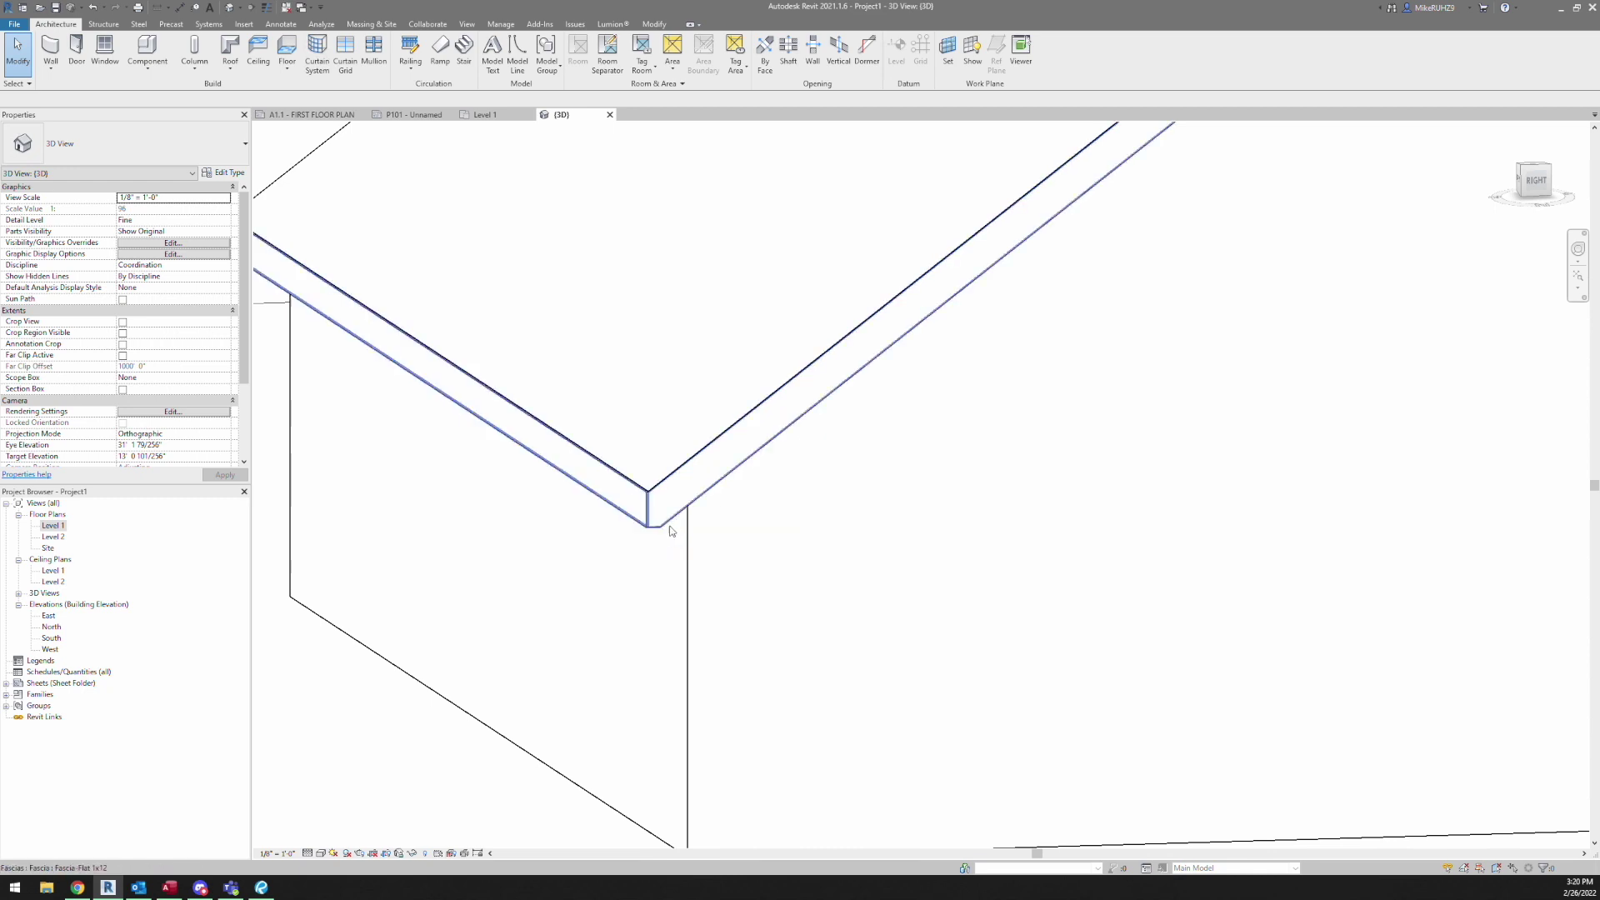
- In the Level 1 plan, start a Roof Soffit on Level 2 and sketch a rectangle about 3'-1 3/4" deep along the outside of the lower wall
click(507, 116)
scroll(754, 536, up, 4)
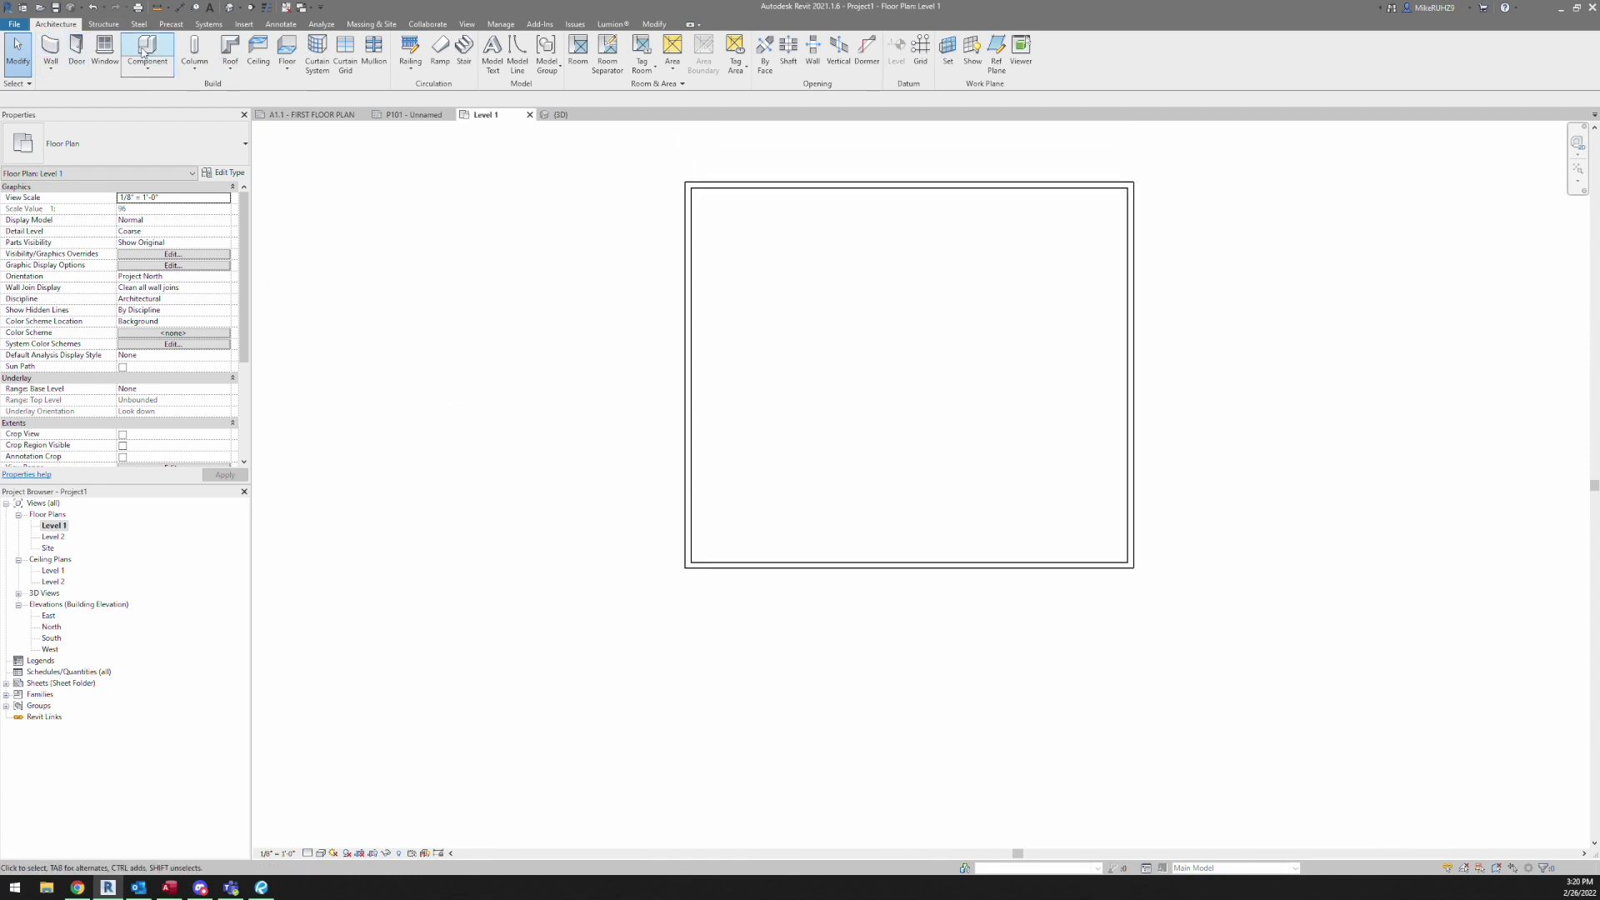
click(230, 73)
click(282, 177)
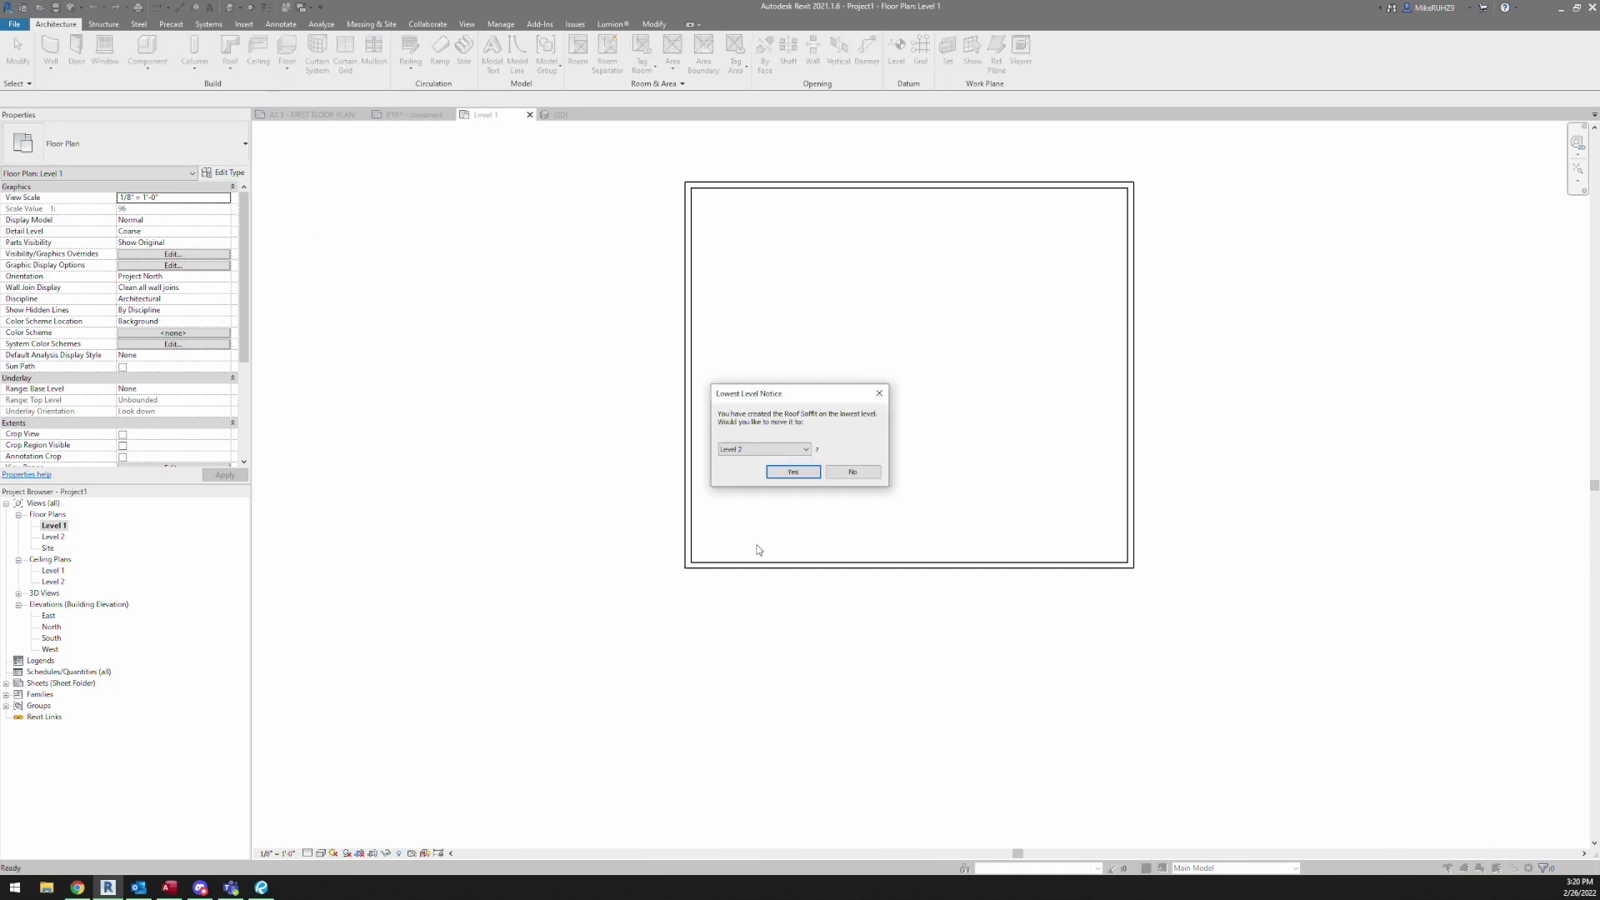
click(794, 473)
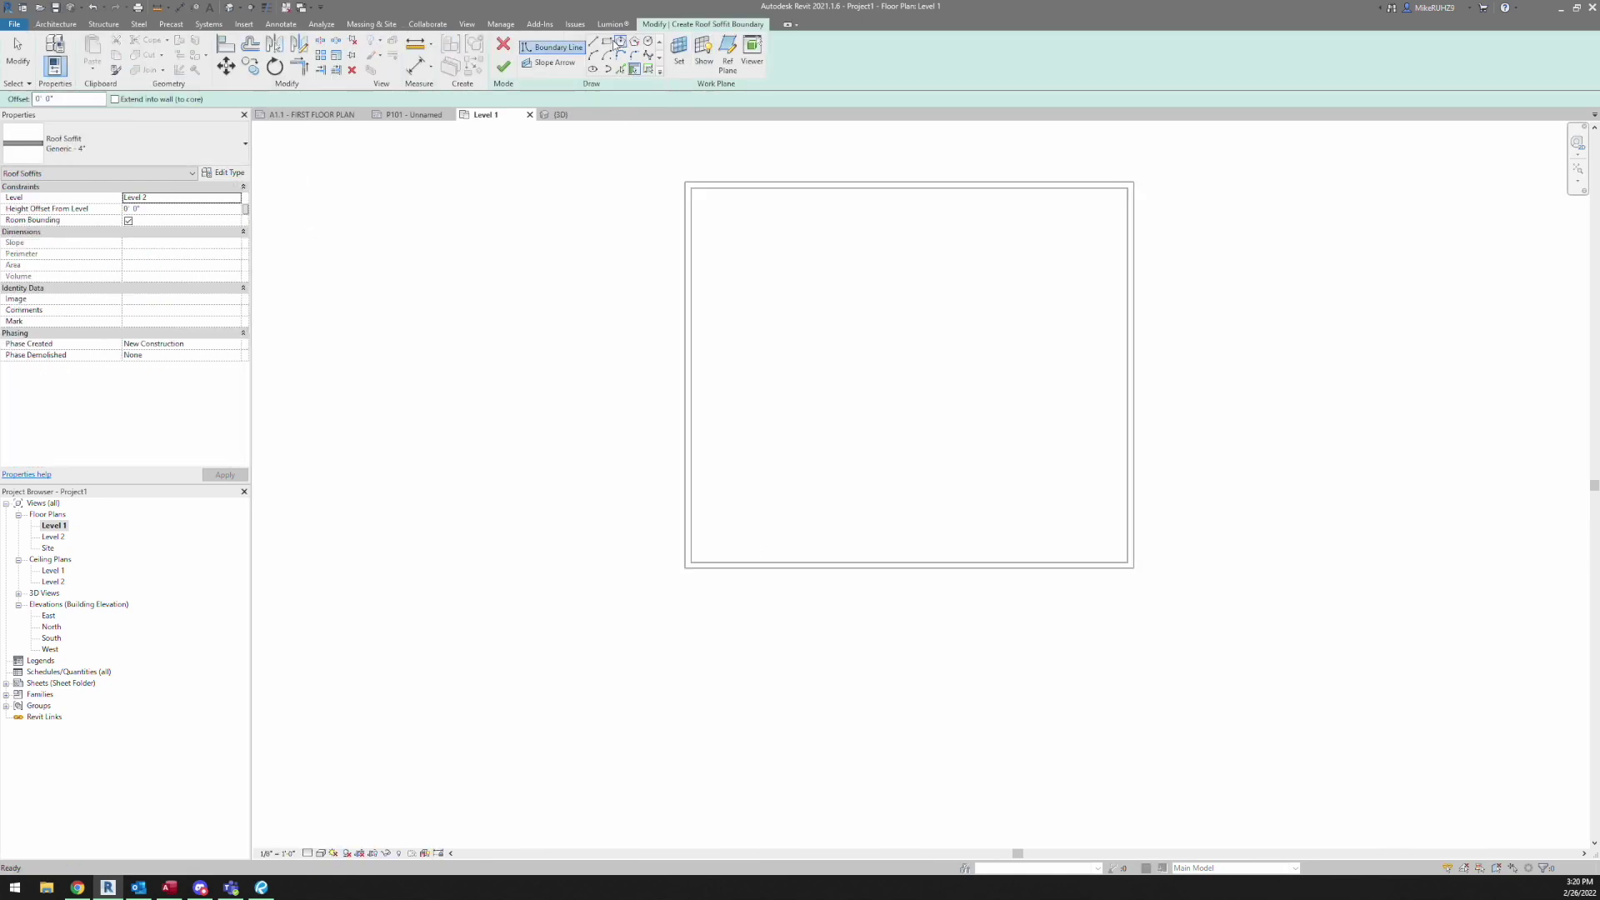
click(685, 568)
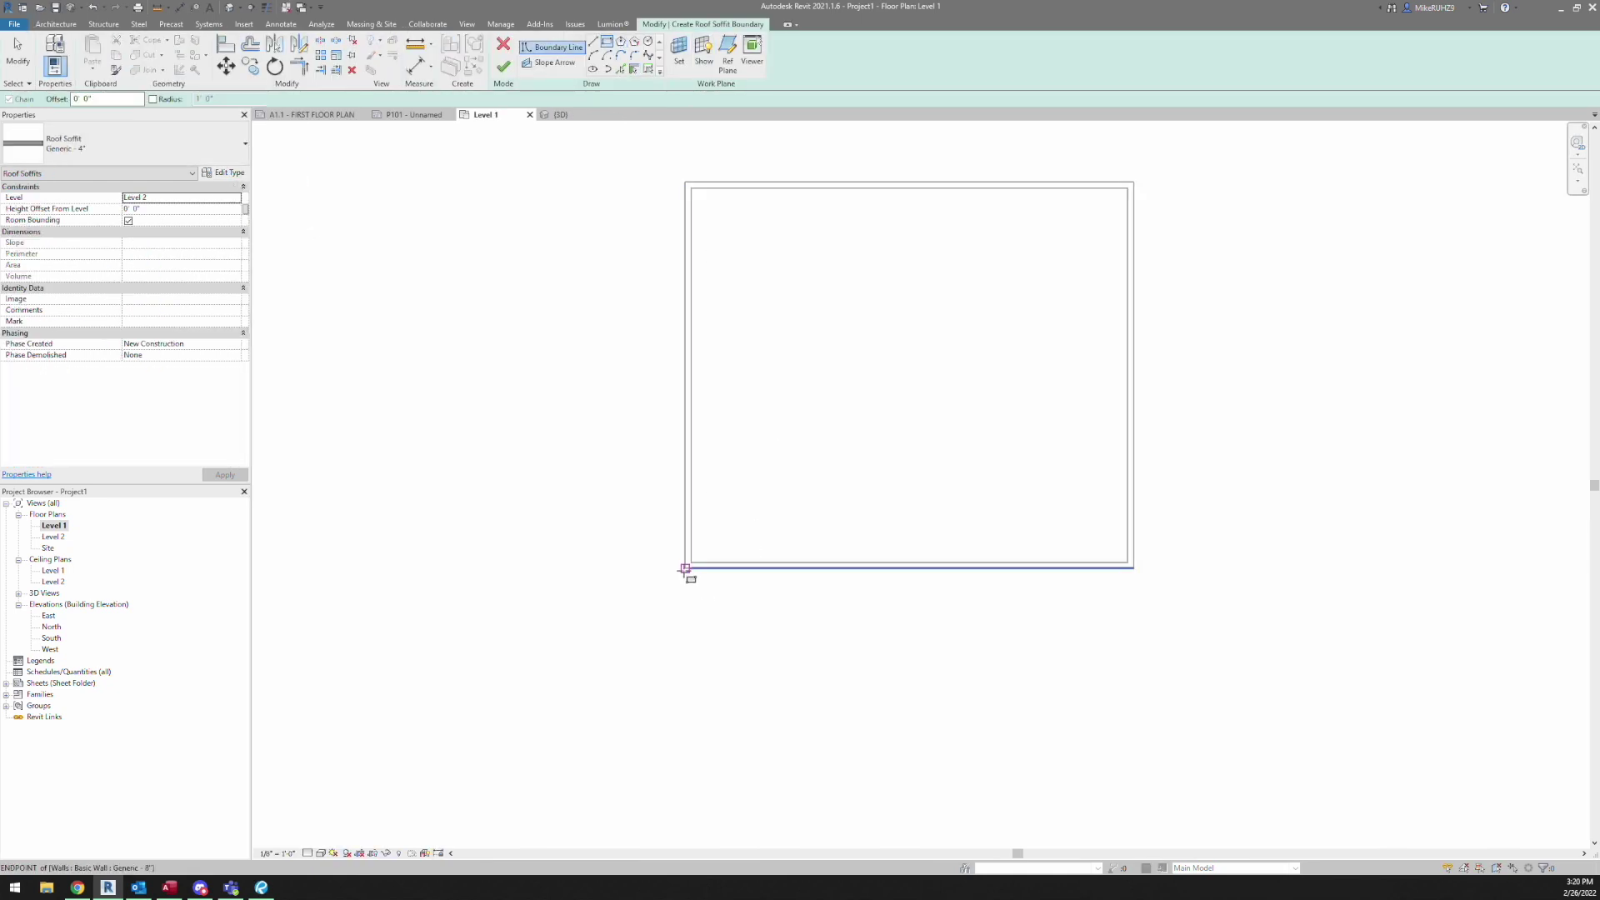
click(1133, 596)
key(Escape)
- Set the soffit rectangle's depth to 16" and finish the boundary sketch
click(1030, 597)
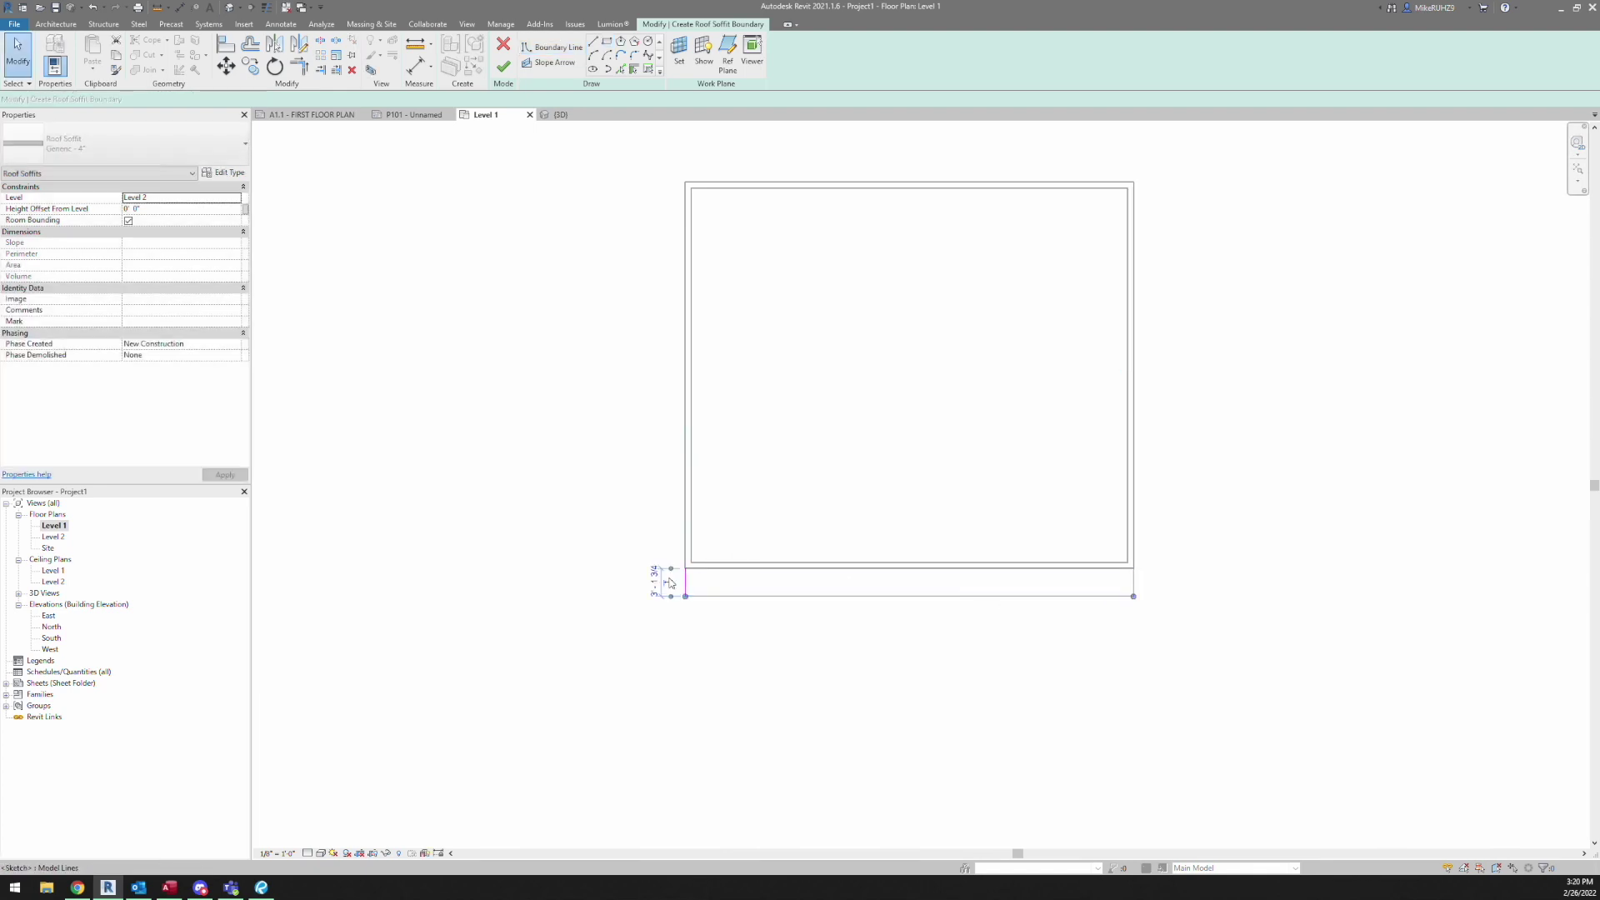
click(657, 582)
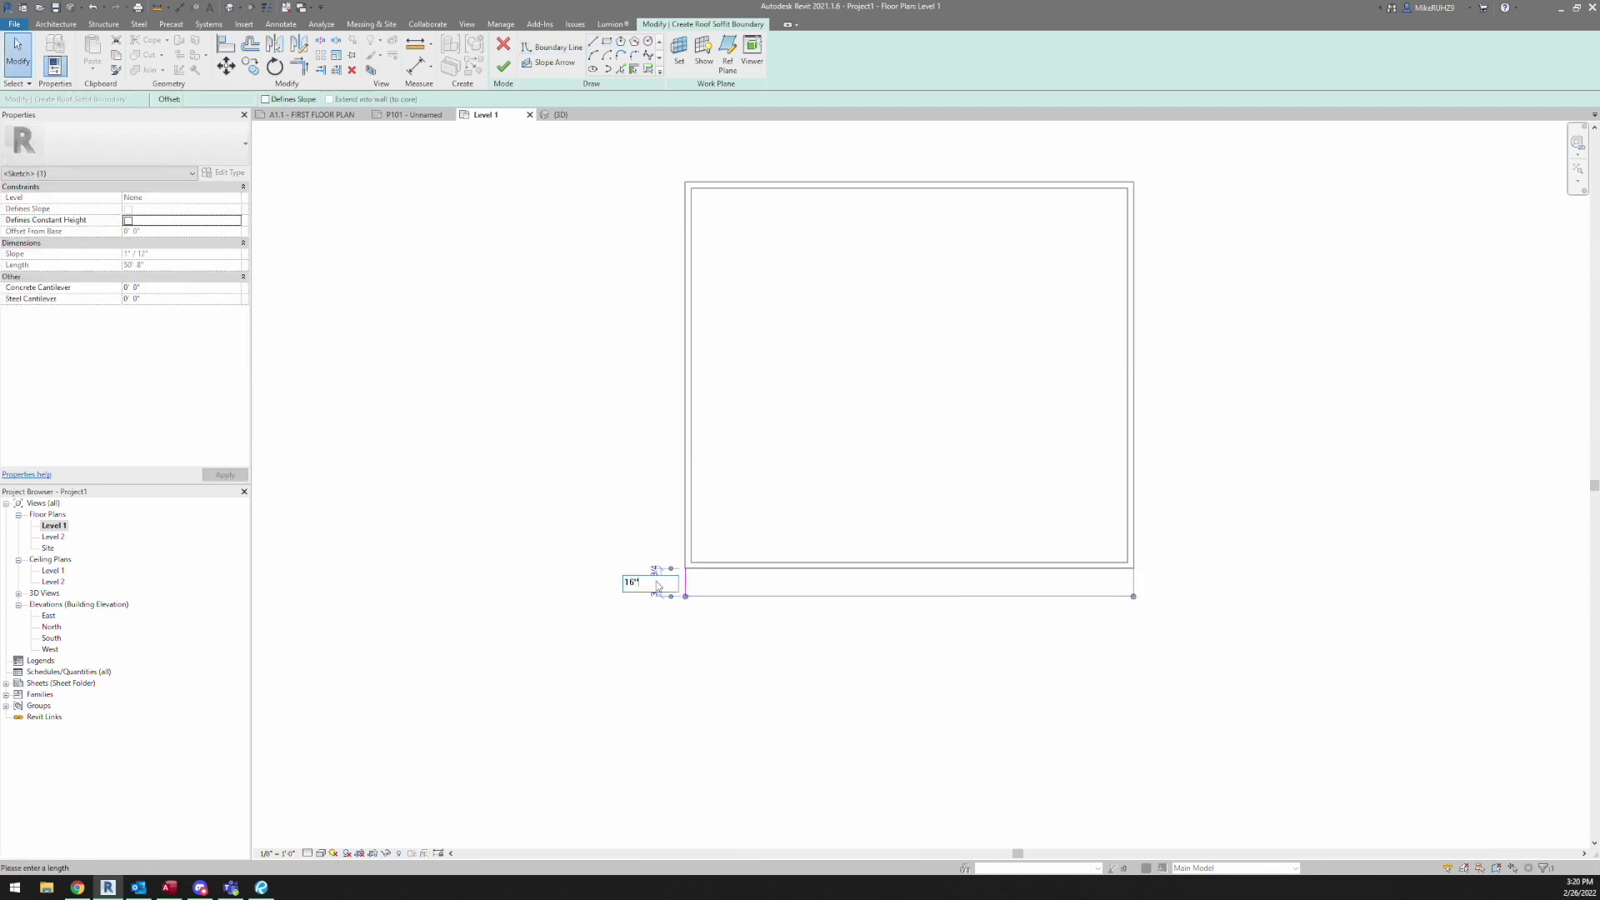
key(Return)
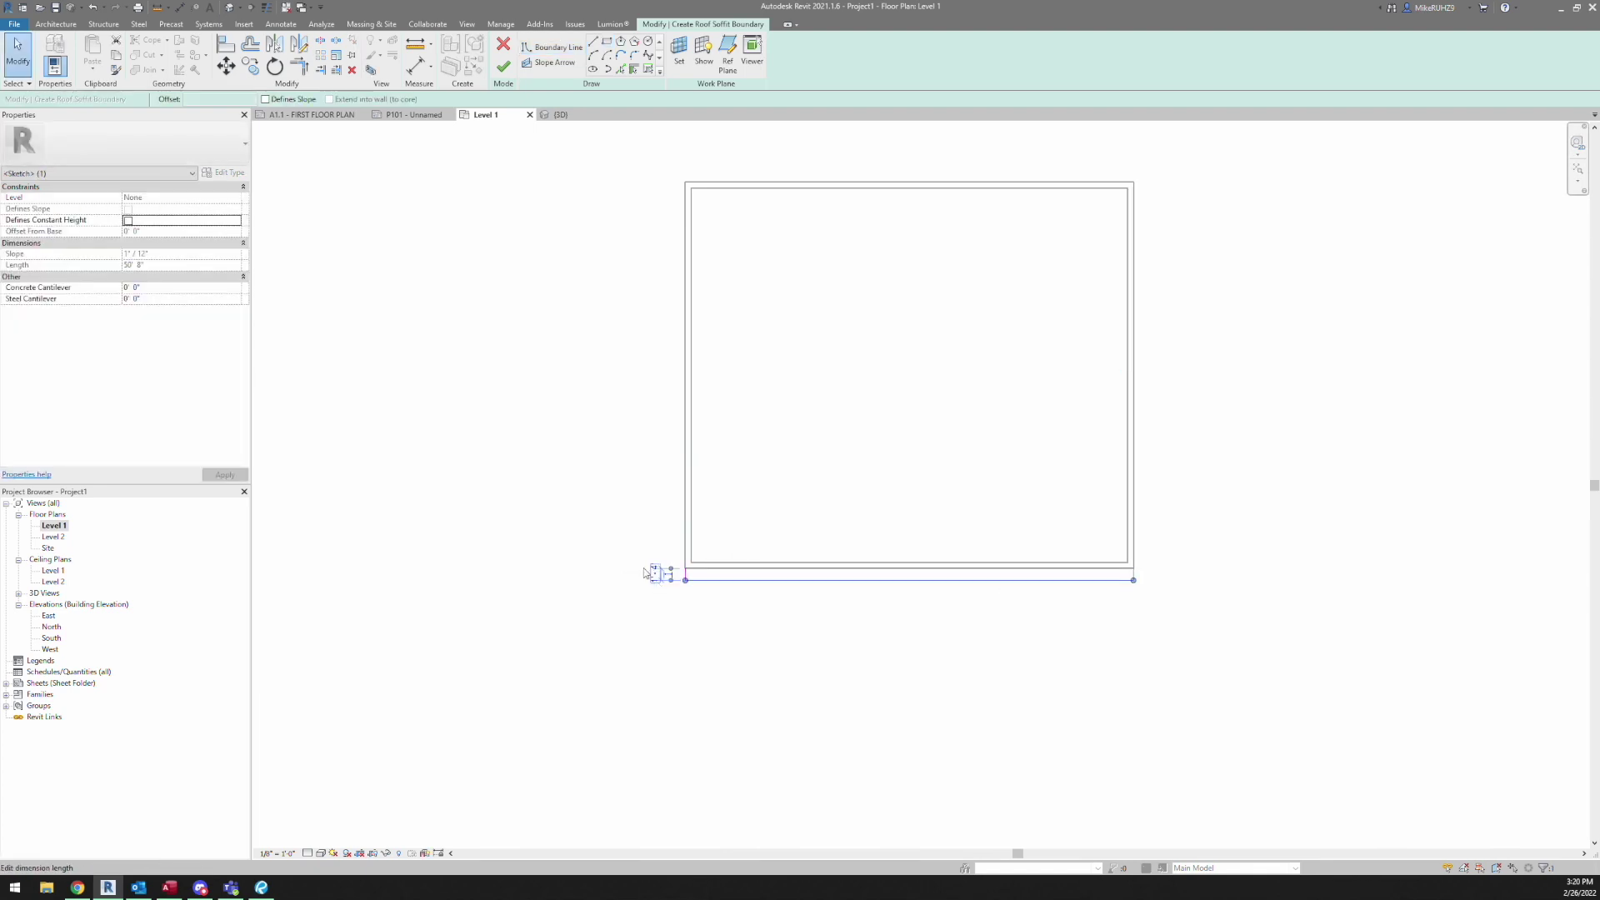
click(503, 64)
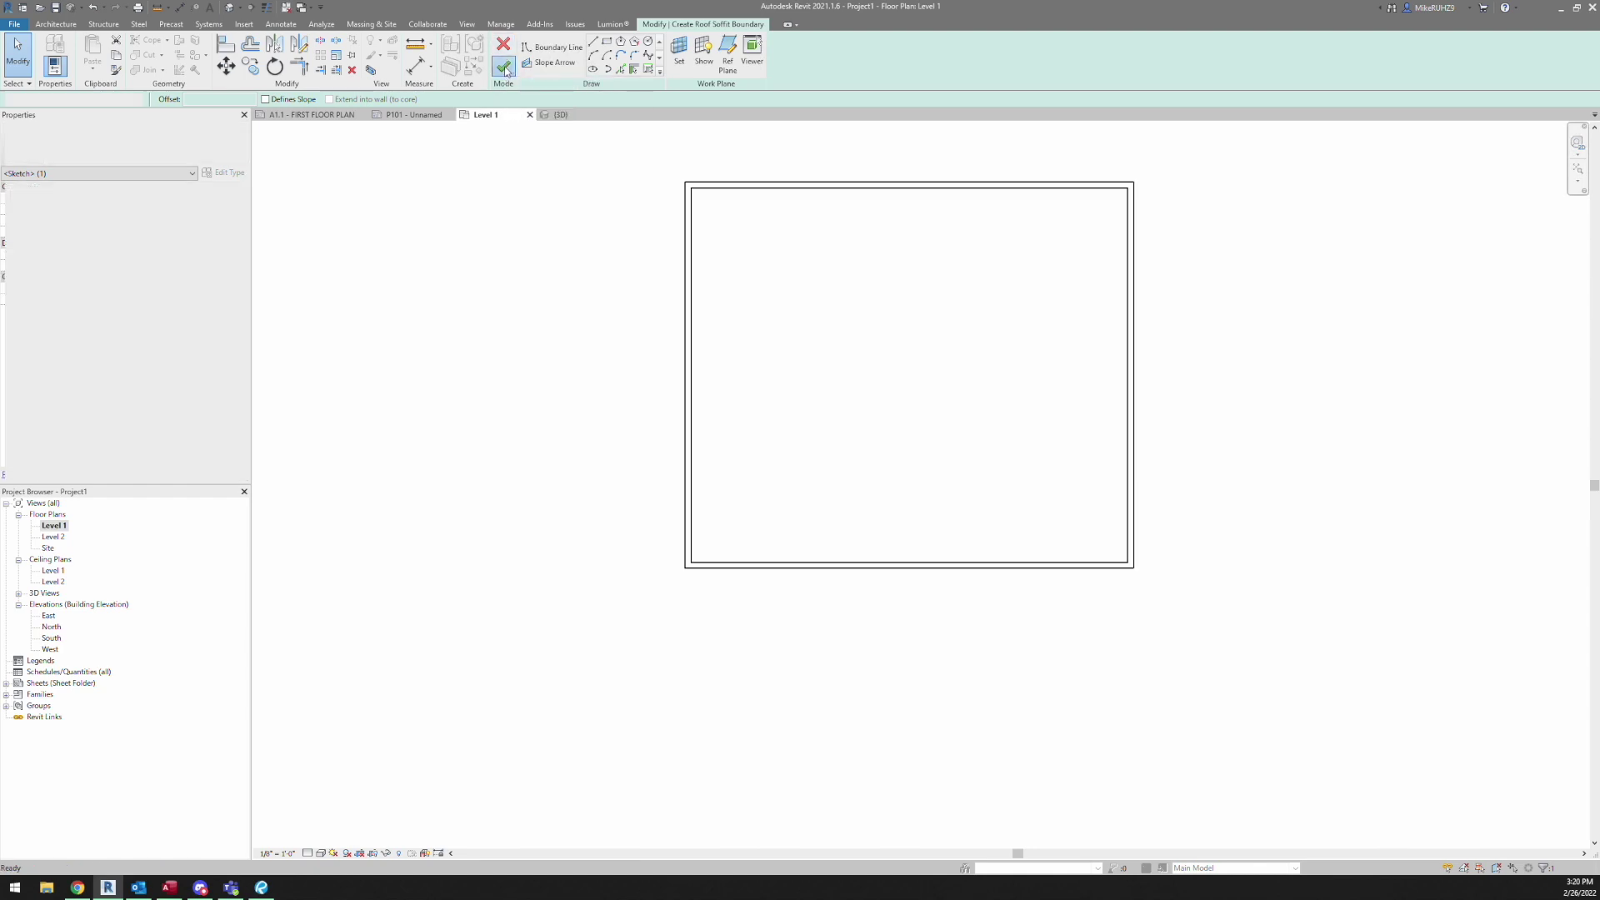
- In the 3D view, set the soffit's height offset from Level 2 to -1' 0"
click(555, 115)
scroll(654, 510, down, 2)
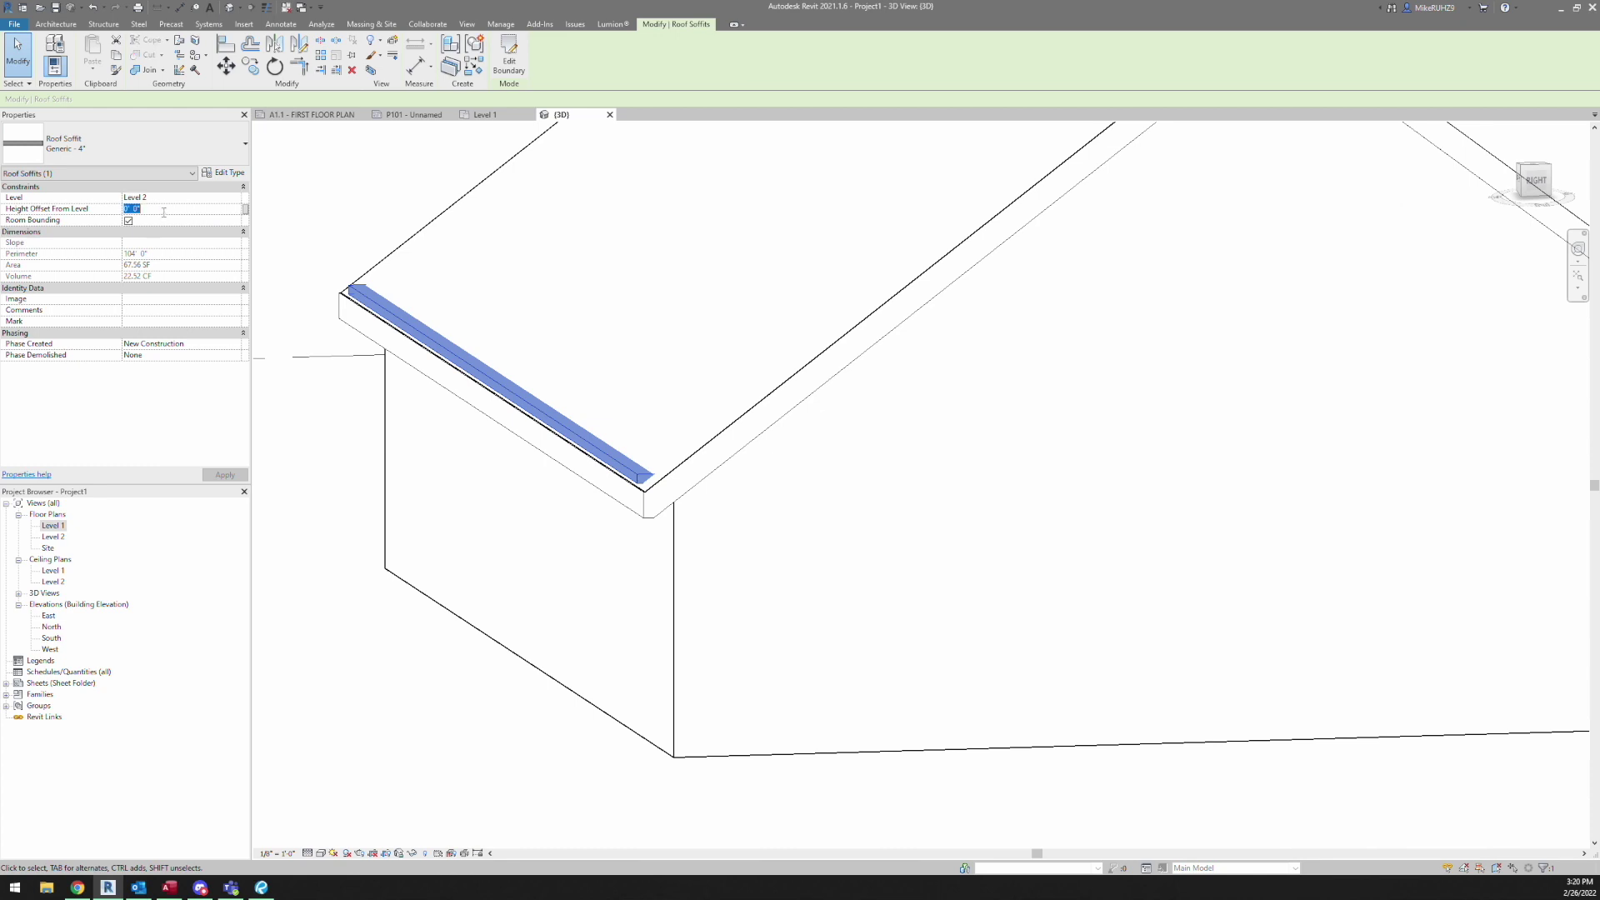
click(163, 212)
text(-2)
key(Return)
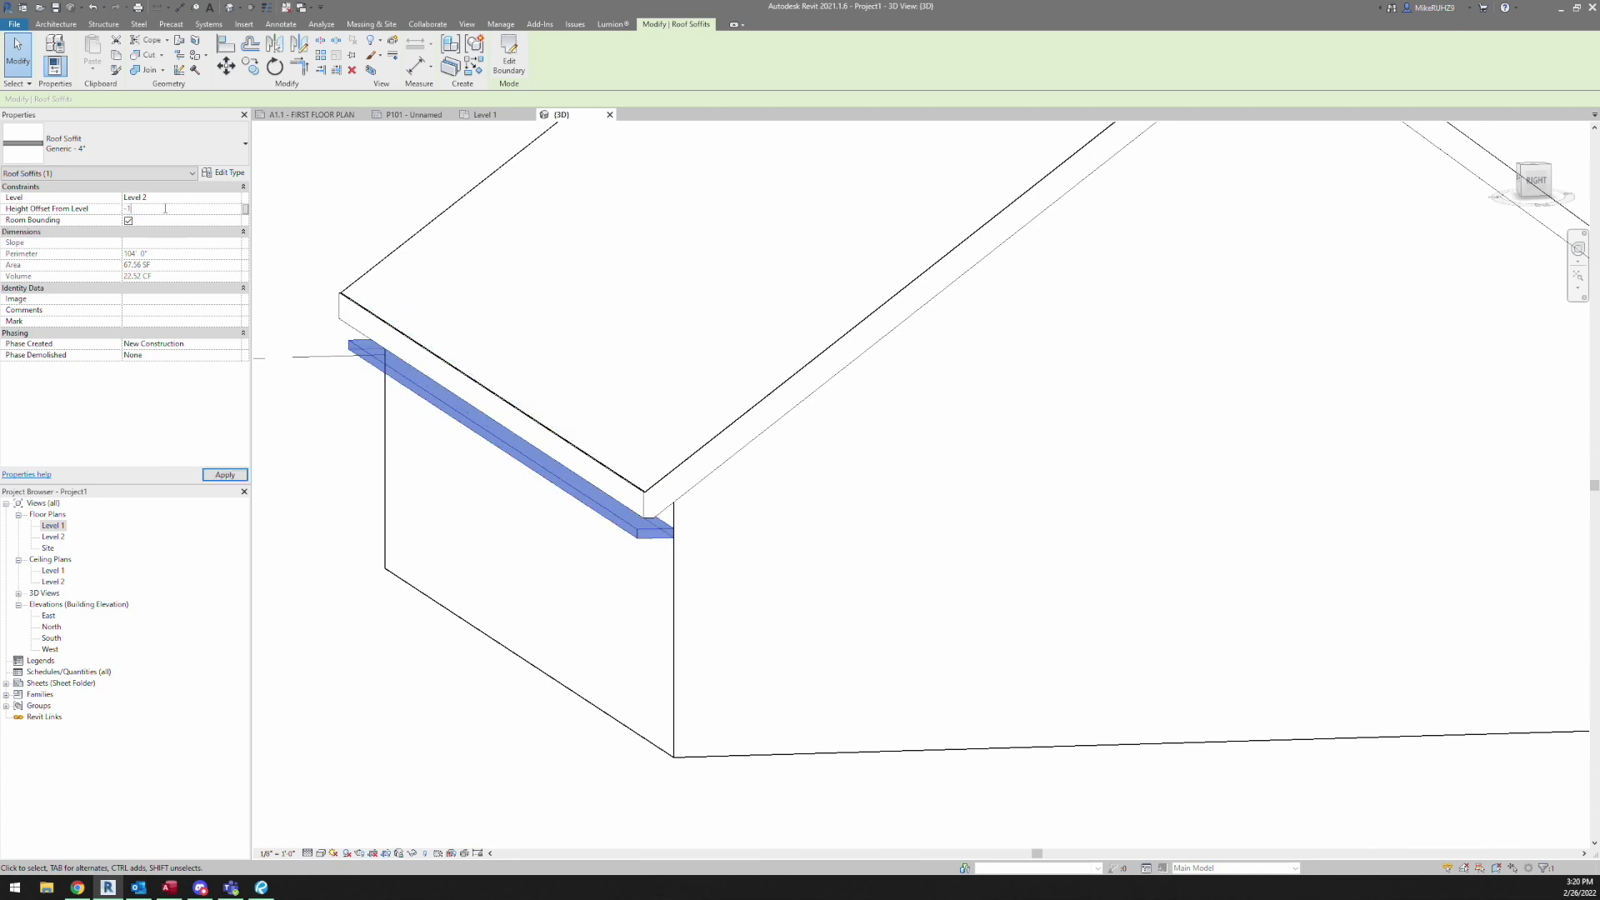
text(-1)
key(Return)
- From the right side view, align the soffit's underside with the bottom edge of the eave fascia
shift+middle_drag(524, 731, 491, 732)
click(1536, 180)
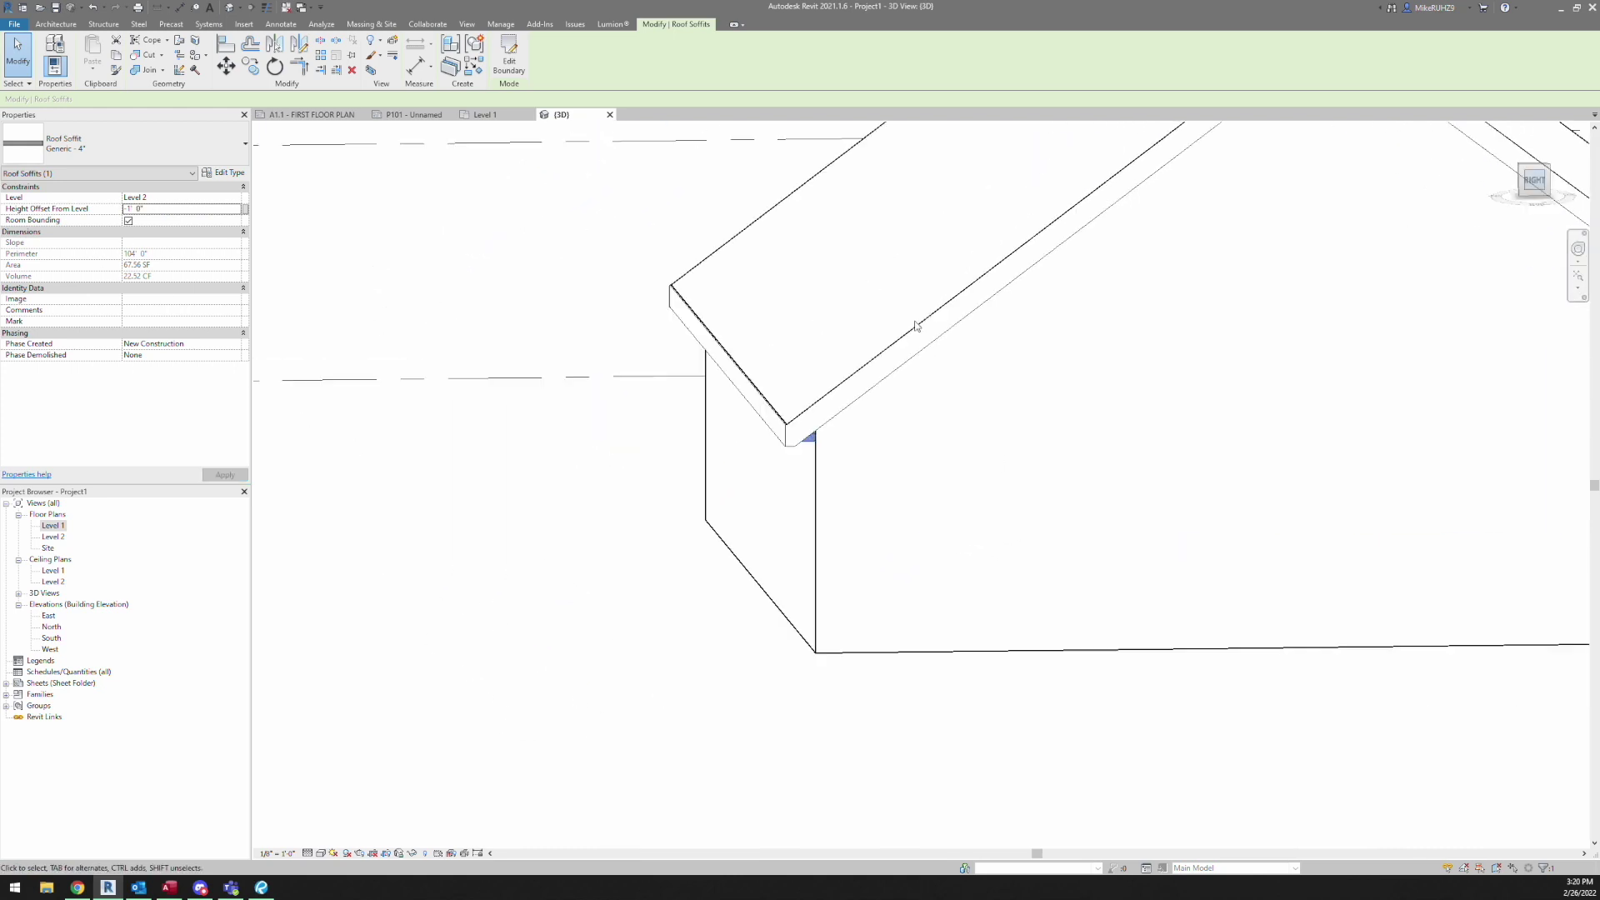
scroll(950, 482, up, 5)
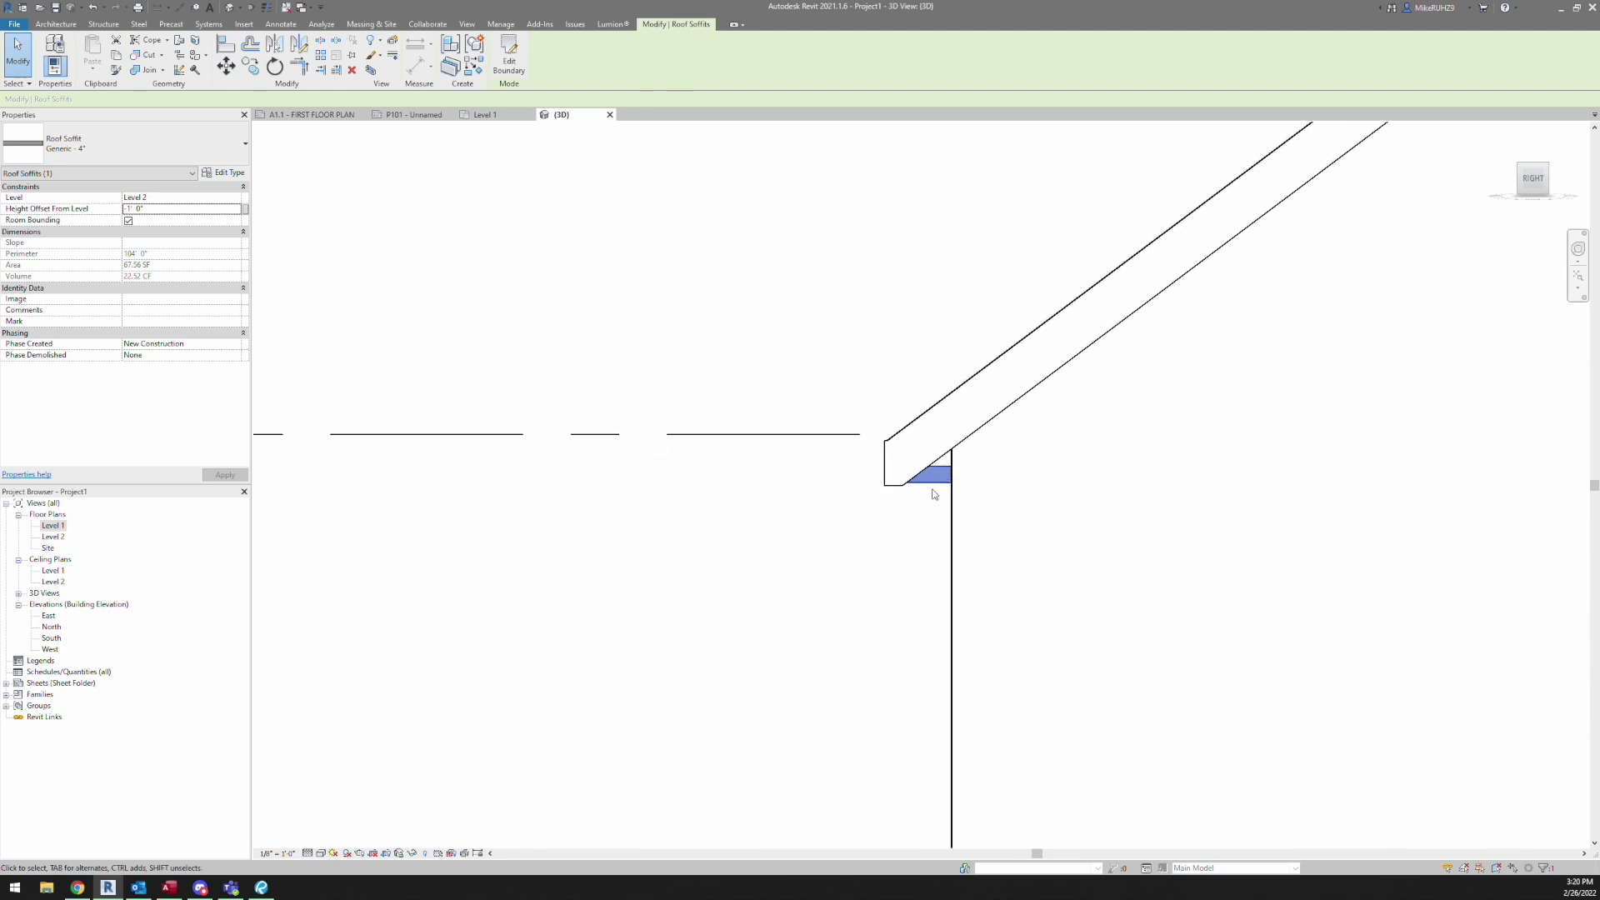
key(a)
key(l)
click(793, 472)
click(925, 461)
scroll(913, 524, down, 3)
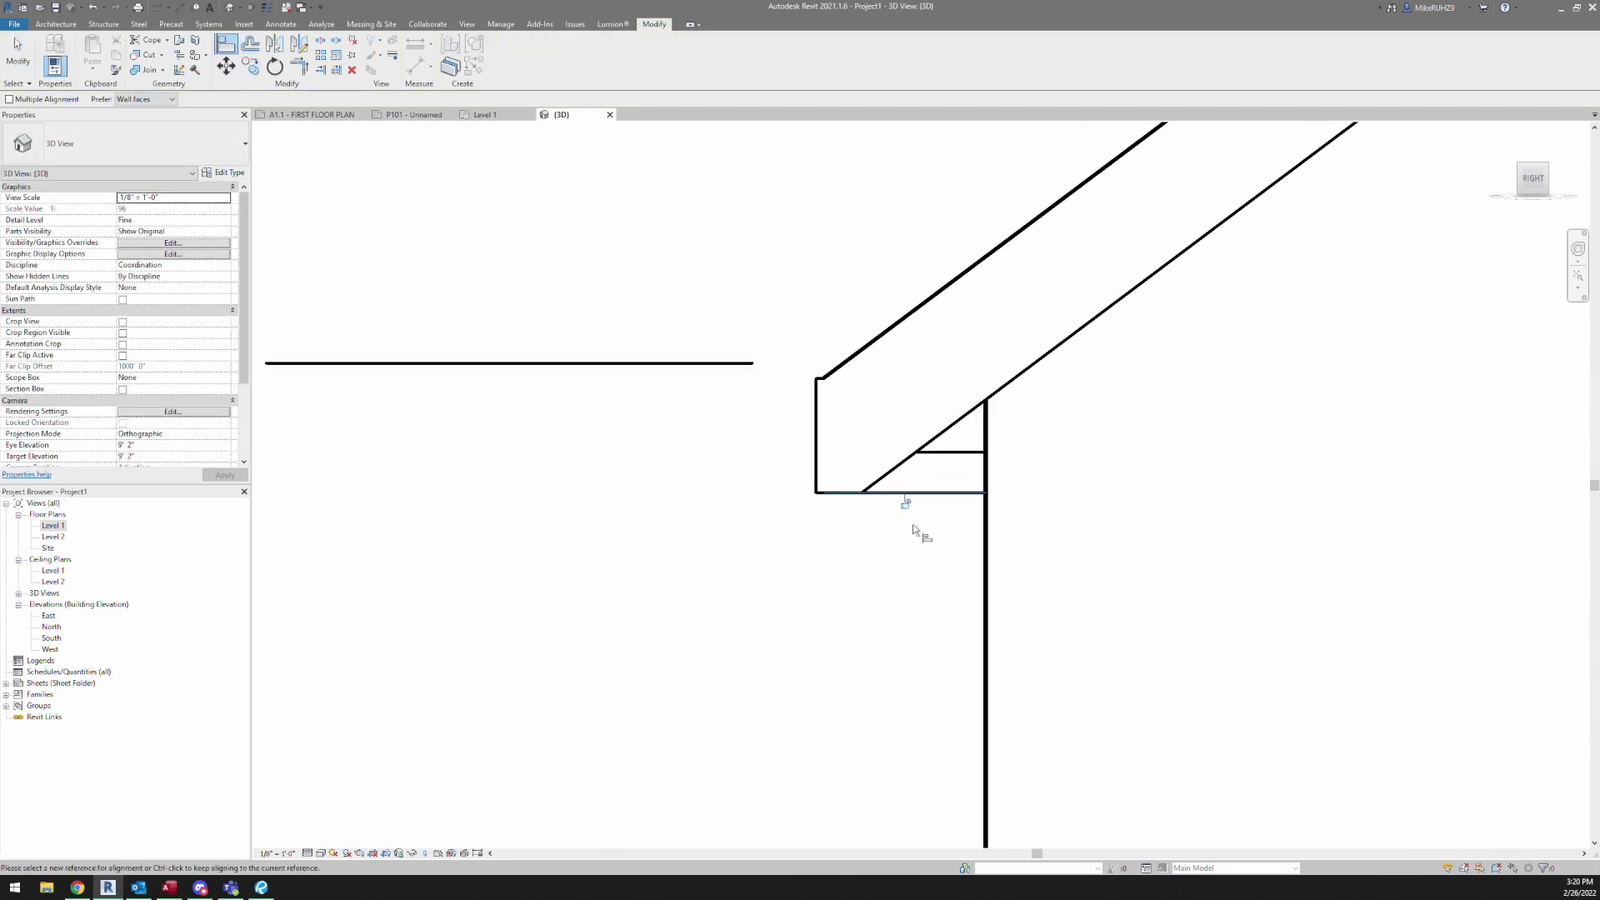
key(Escape)
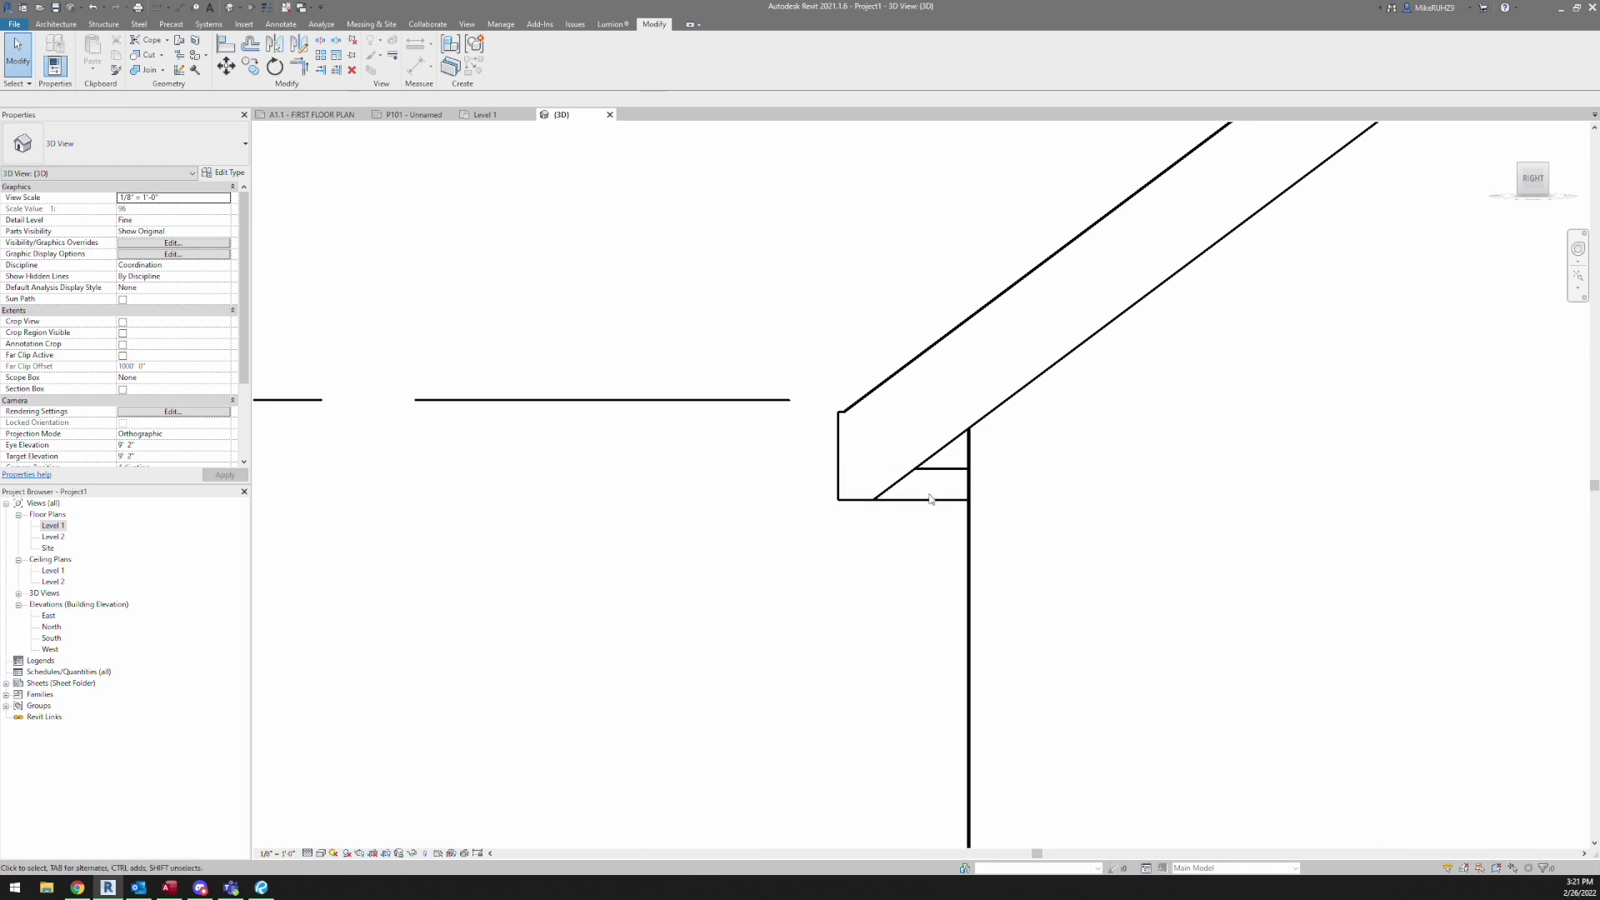
- Add a fascia on the soffit's lower end edge and flip it upward to close the gable end
click(57, 24)
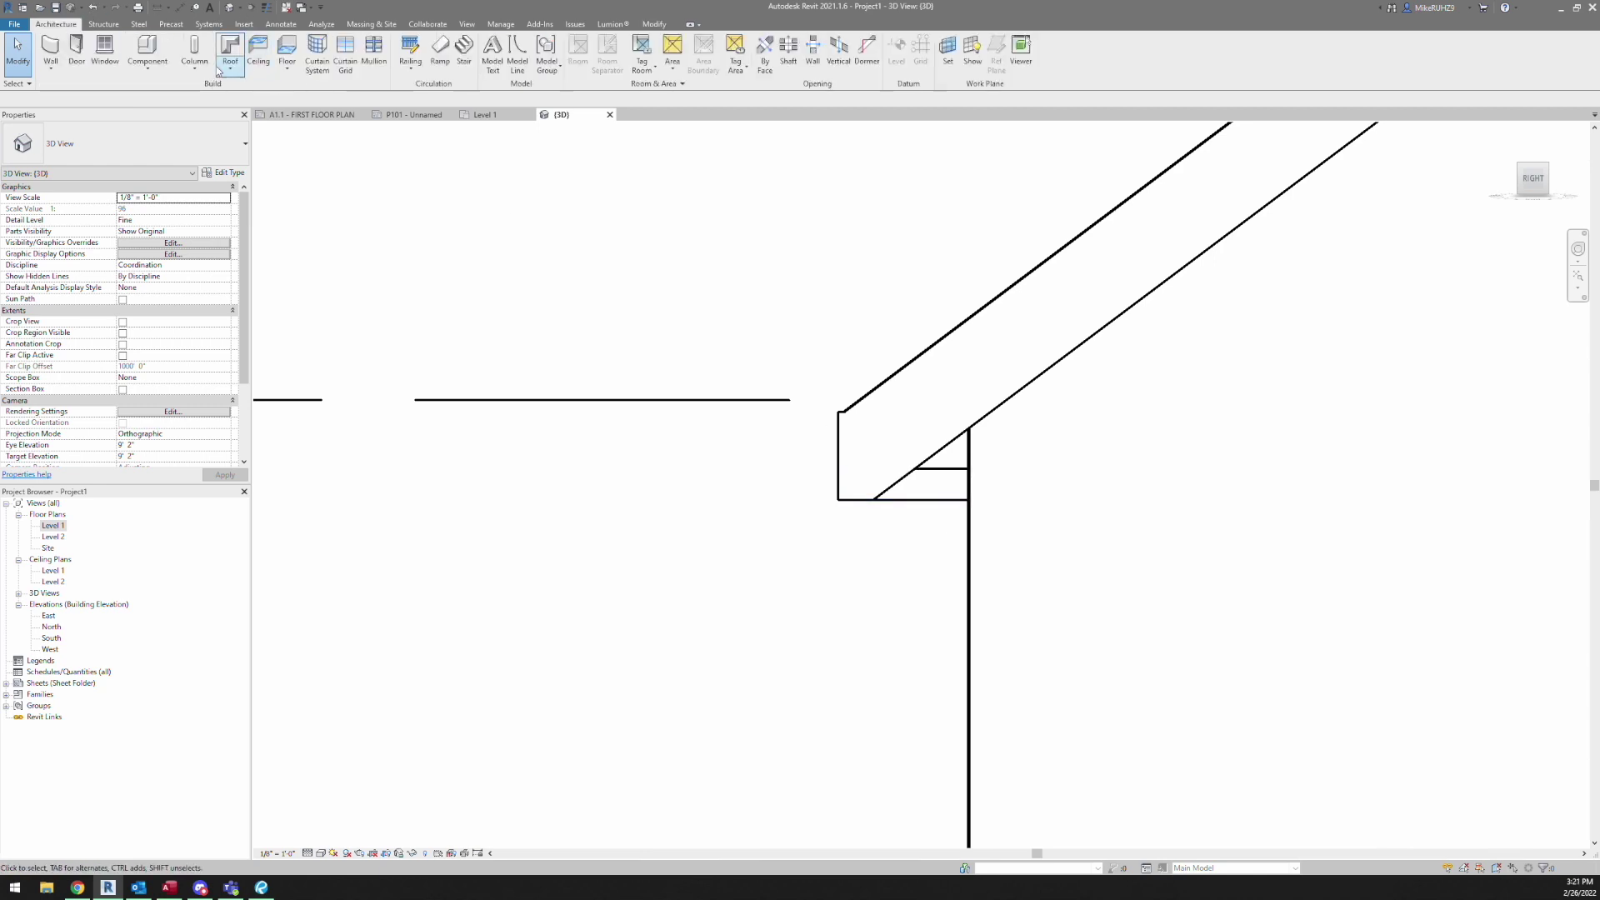
click(231, 73)
click(265, 192)
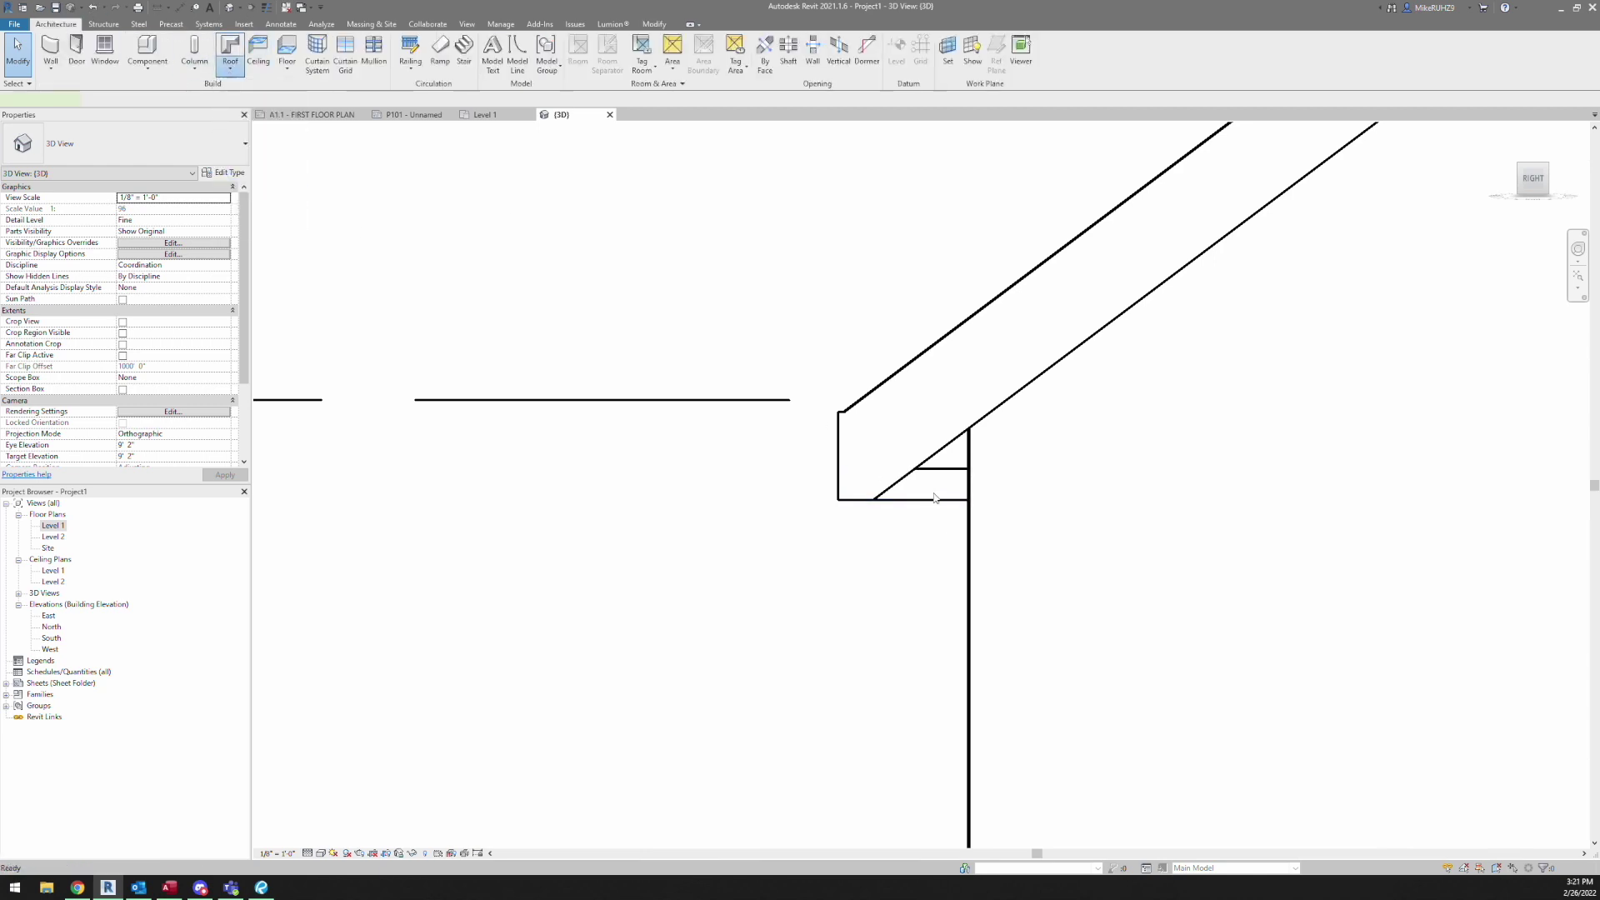
click(936, 506)
key(Escape)
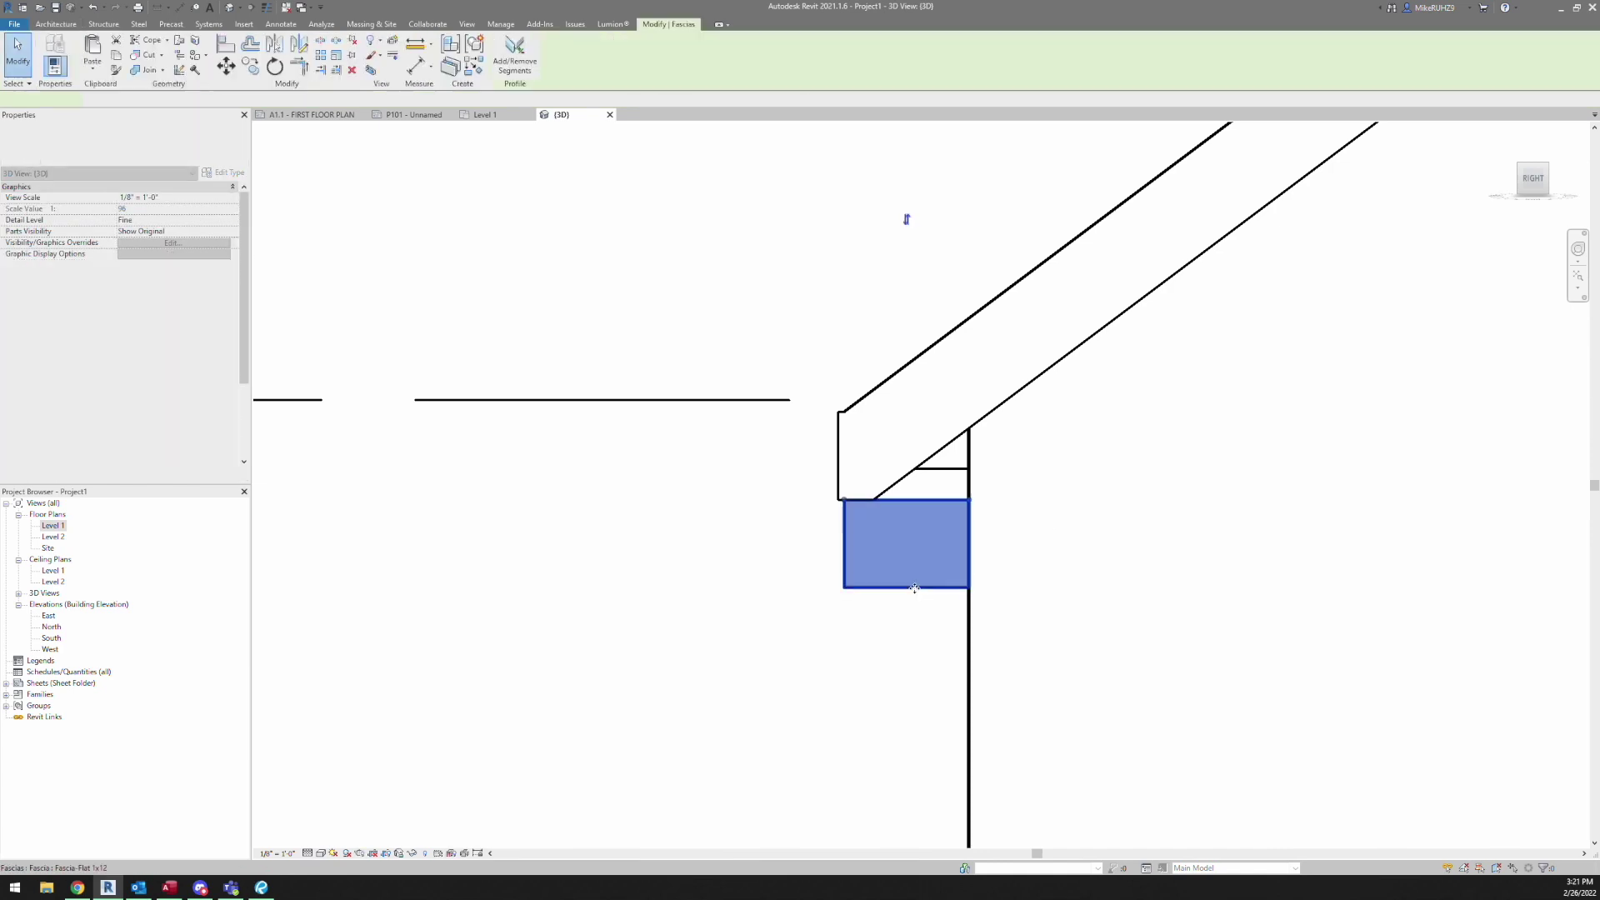
click(907, 219)
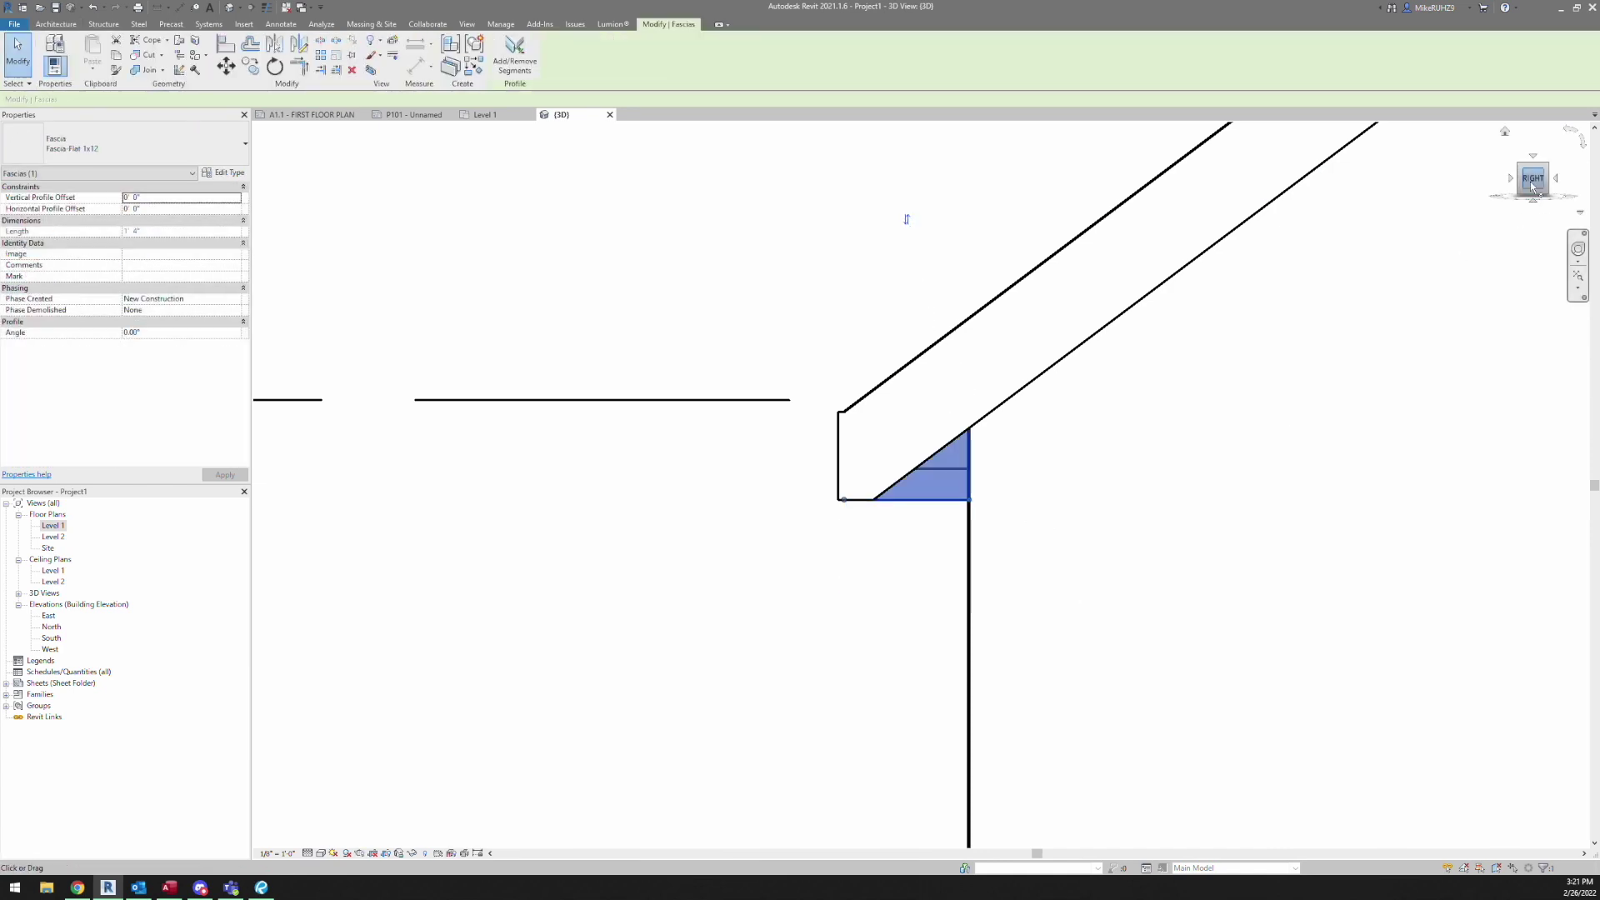
- Align the soffit-end fascia with the face of the sloped gable fascia
shift+middle_drag(1311, 548, 1321, 578)
click(997, 518)
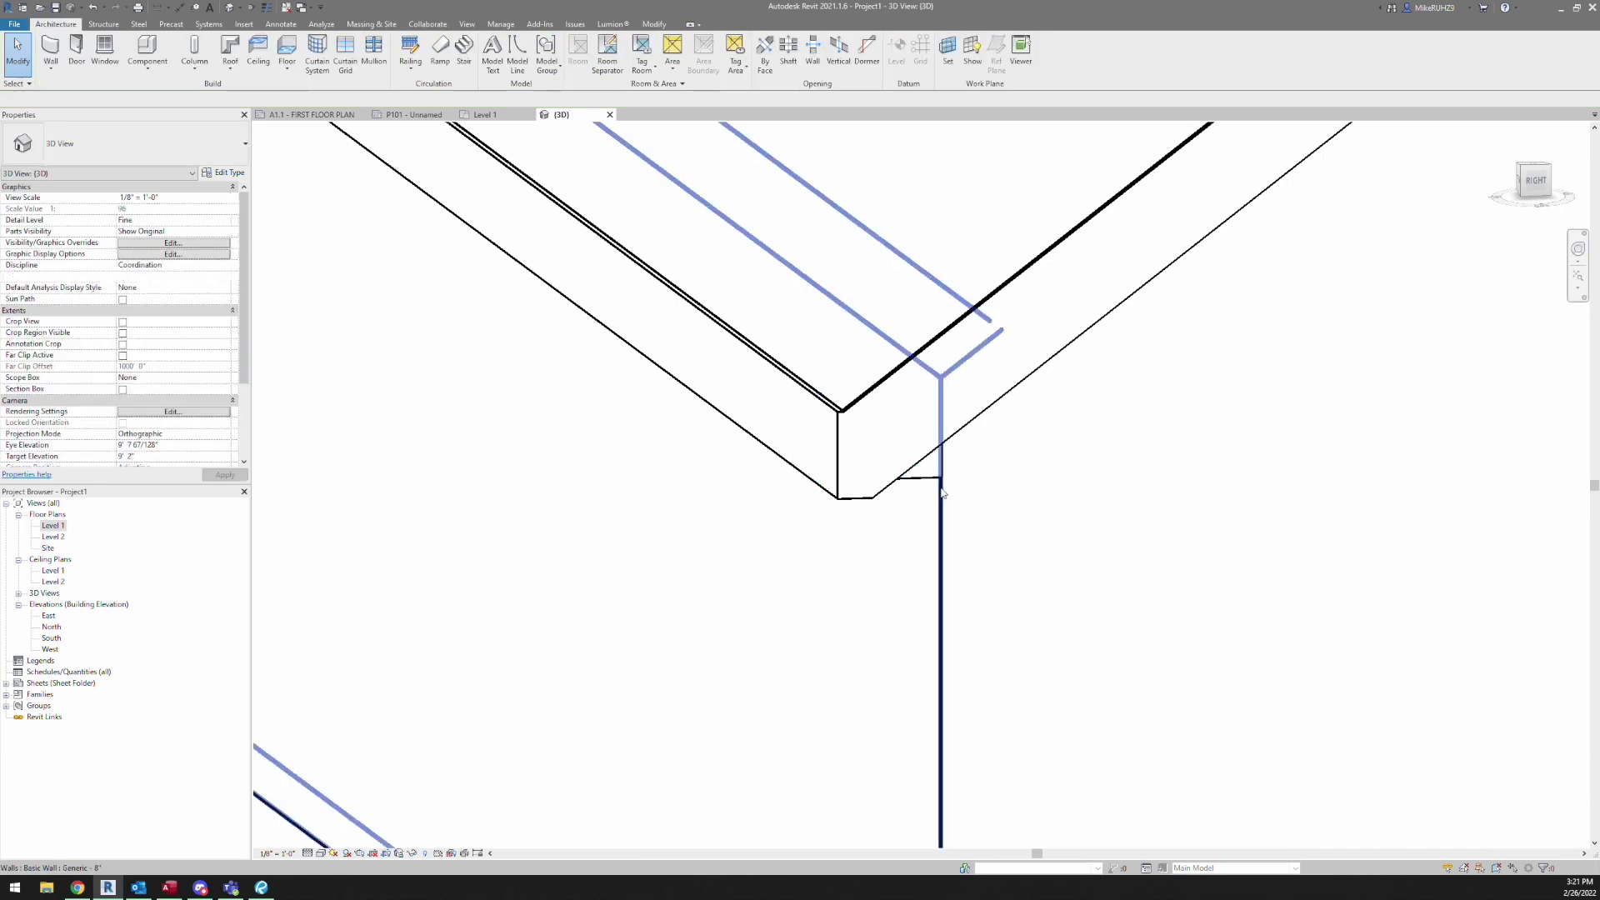
click(933, 482)
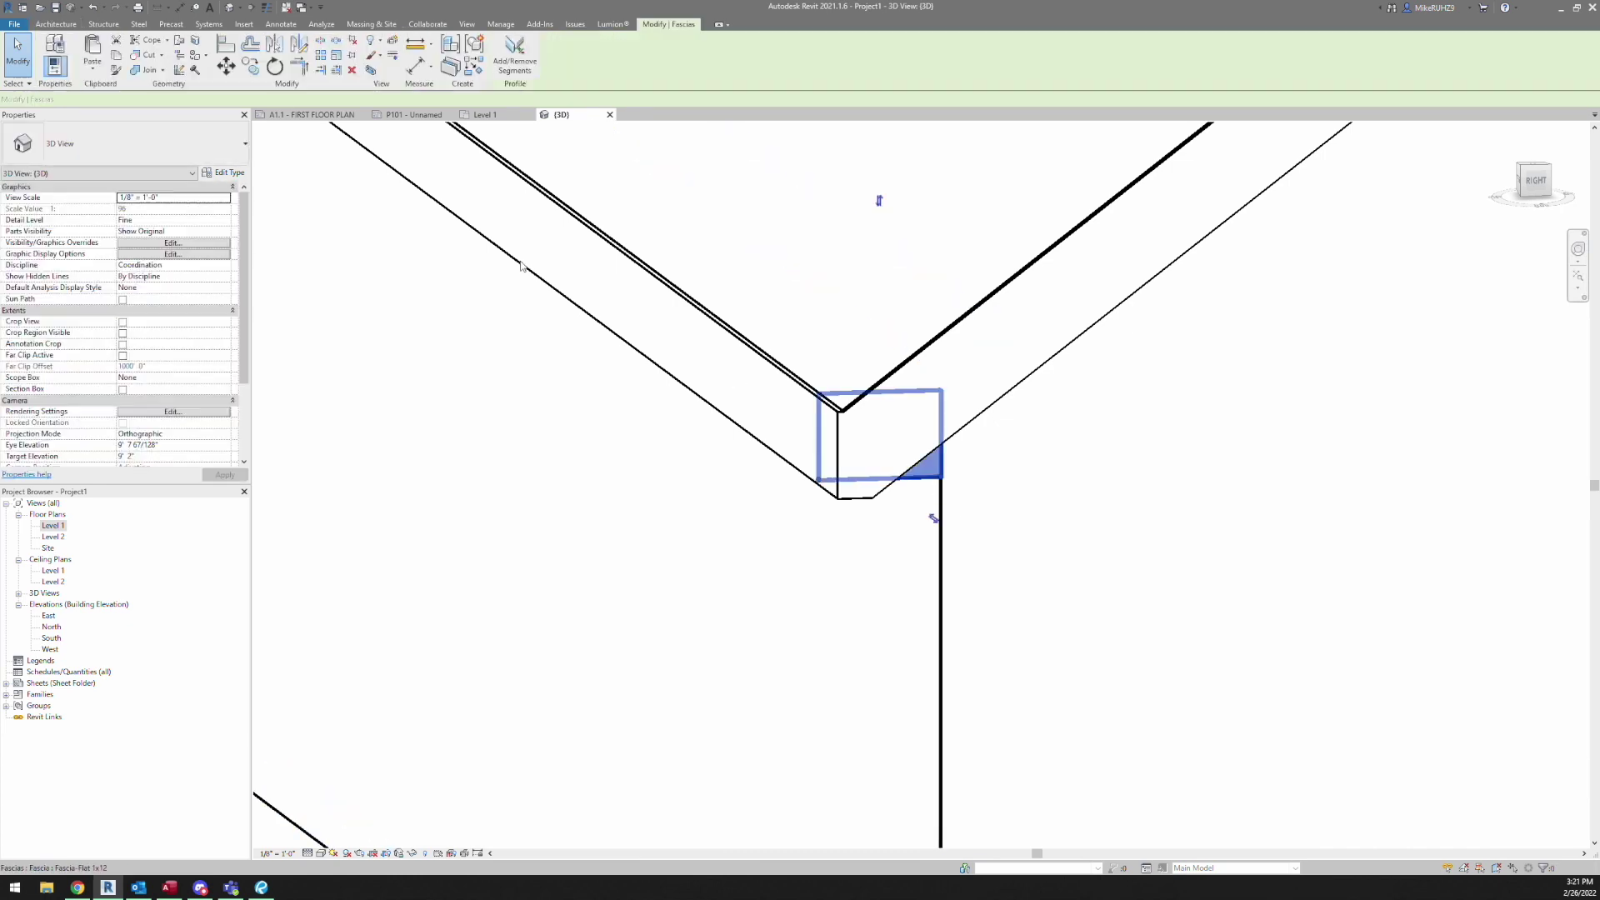
click(232, 48)
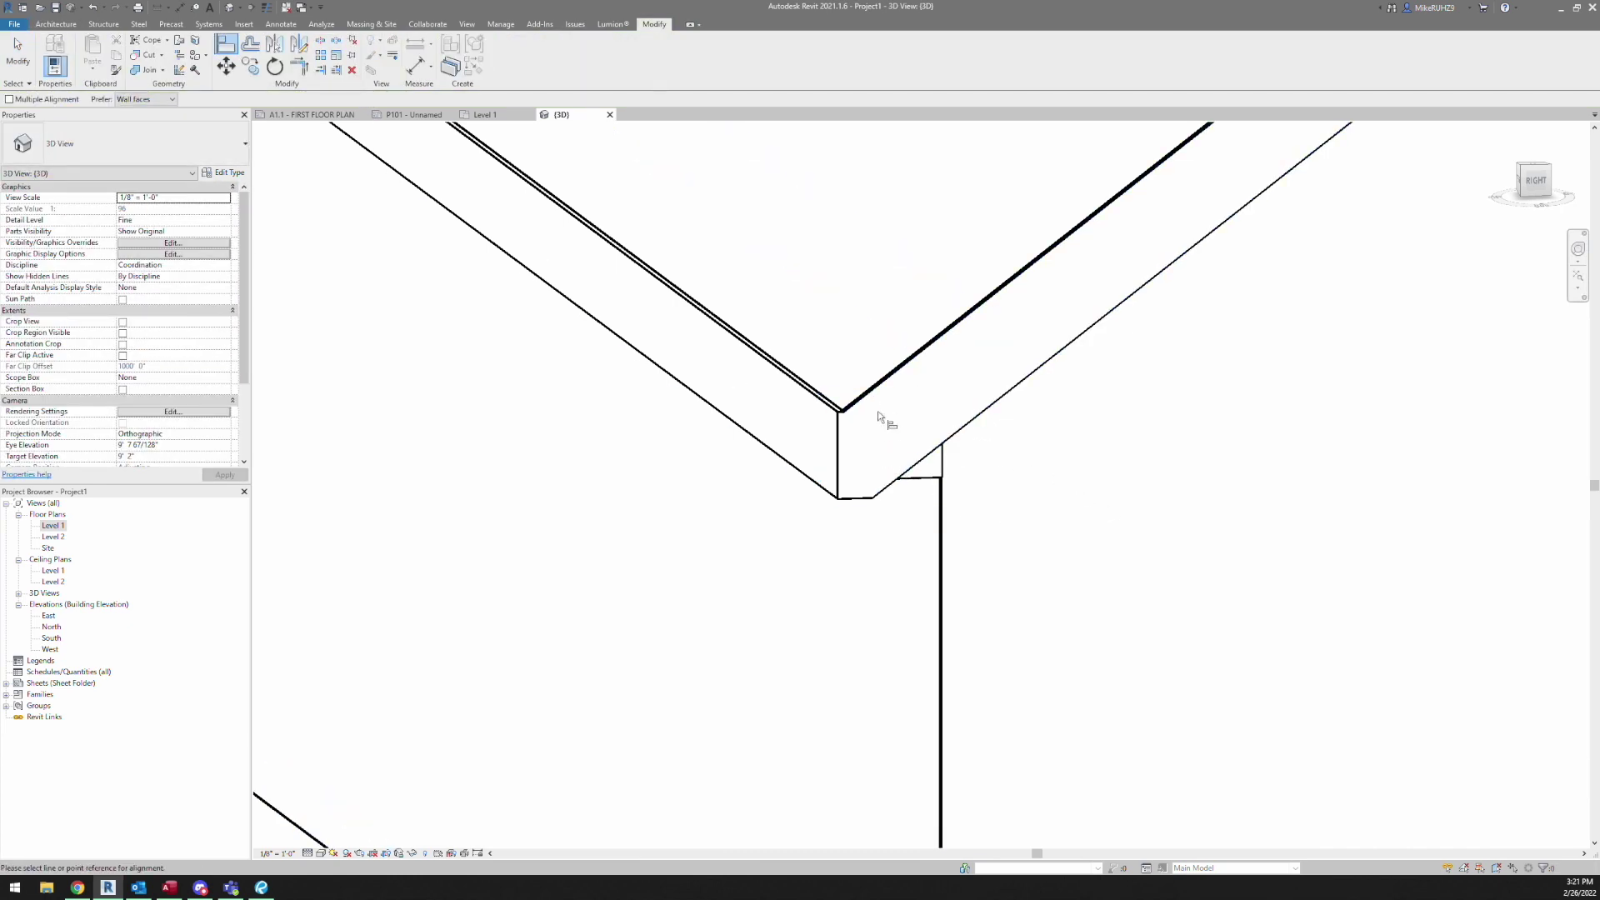
click(916, 465)
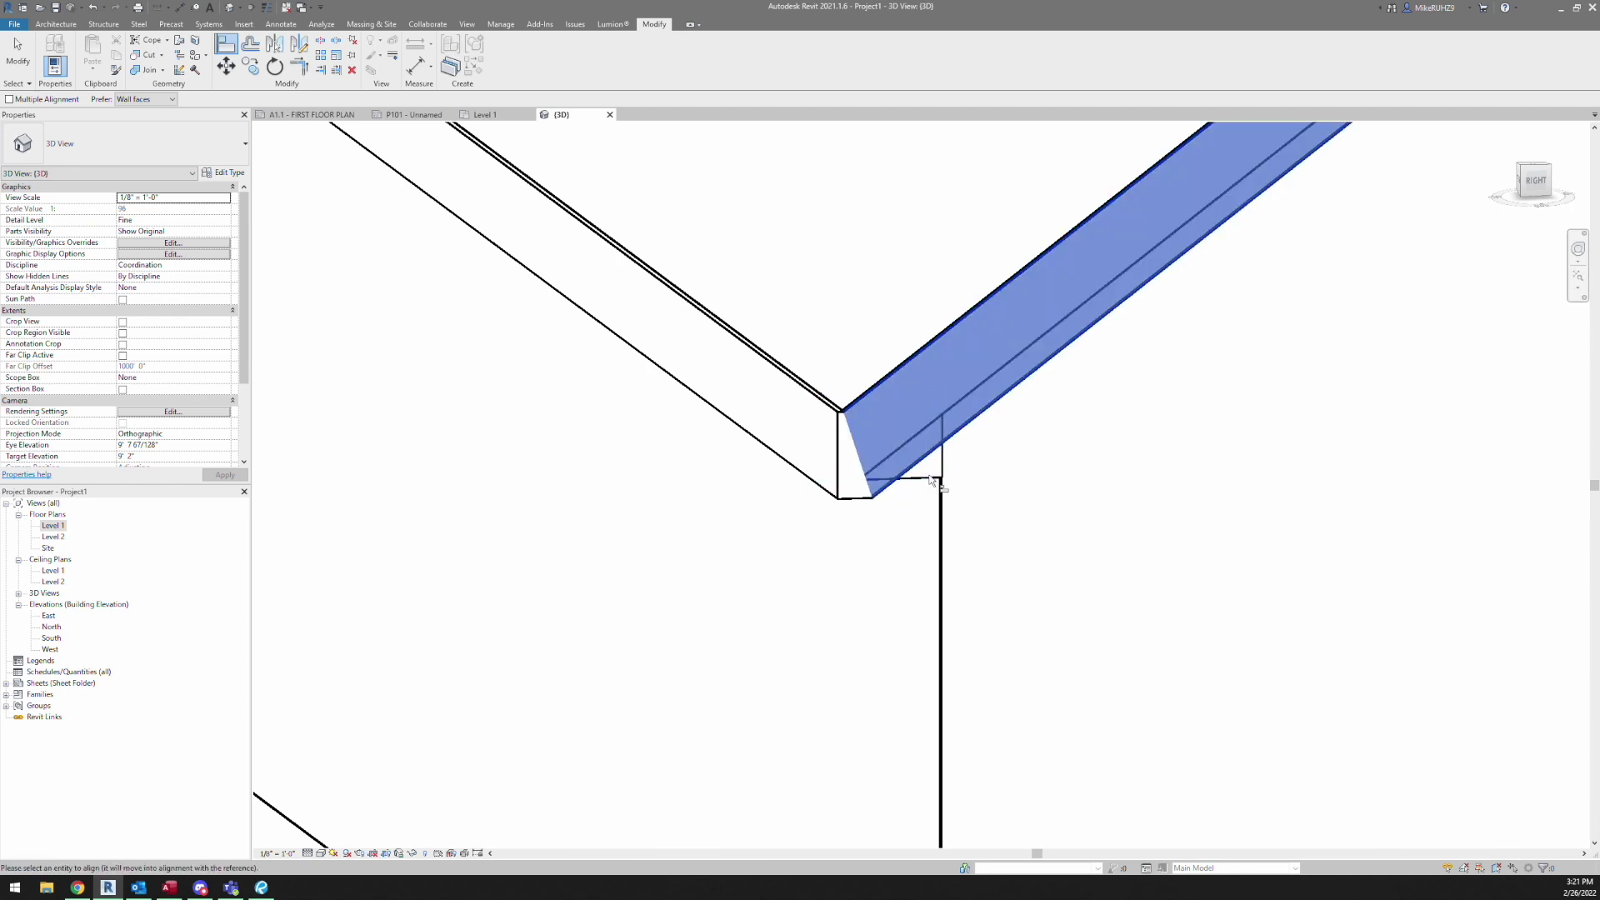
click(931, 479)
scroll(1014, 533, down, 3)
key(Escape)
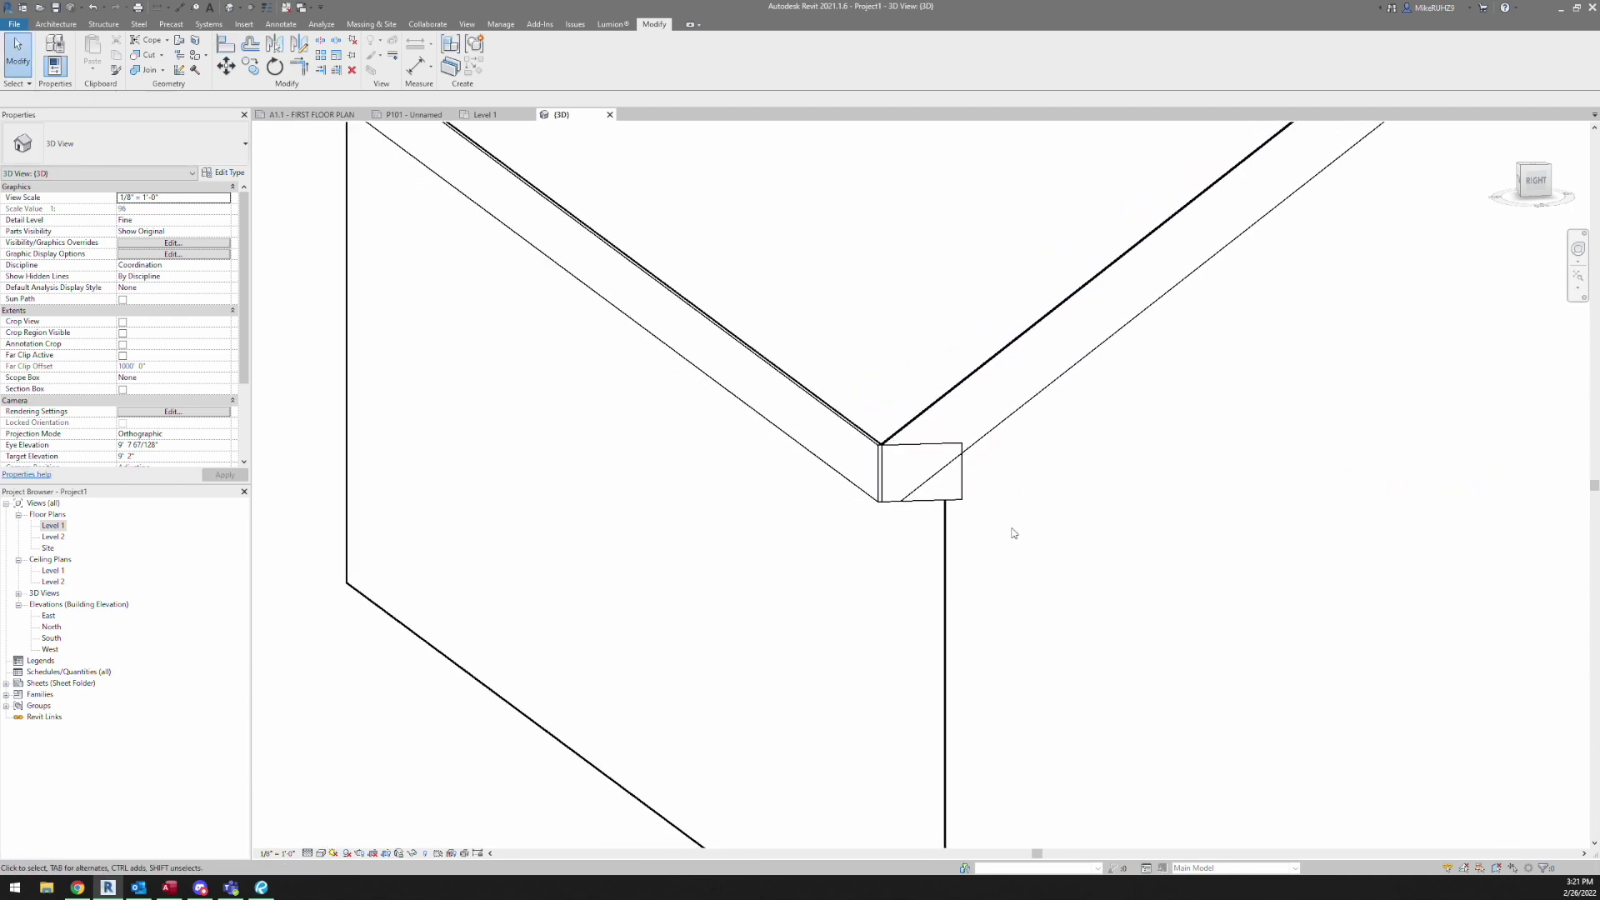
- Edit the soffit's boundary so its short end line aligns with the face of the fascia at the gable corner, and finish the sketch
shift+middle_drag(1014, 534, 870, 550)
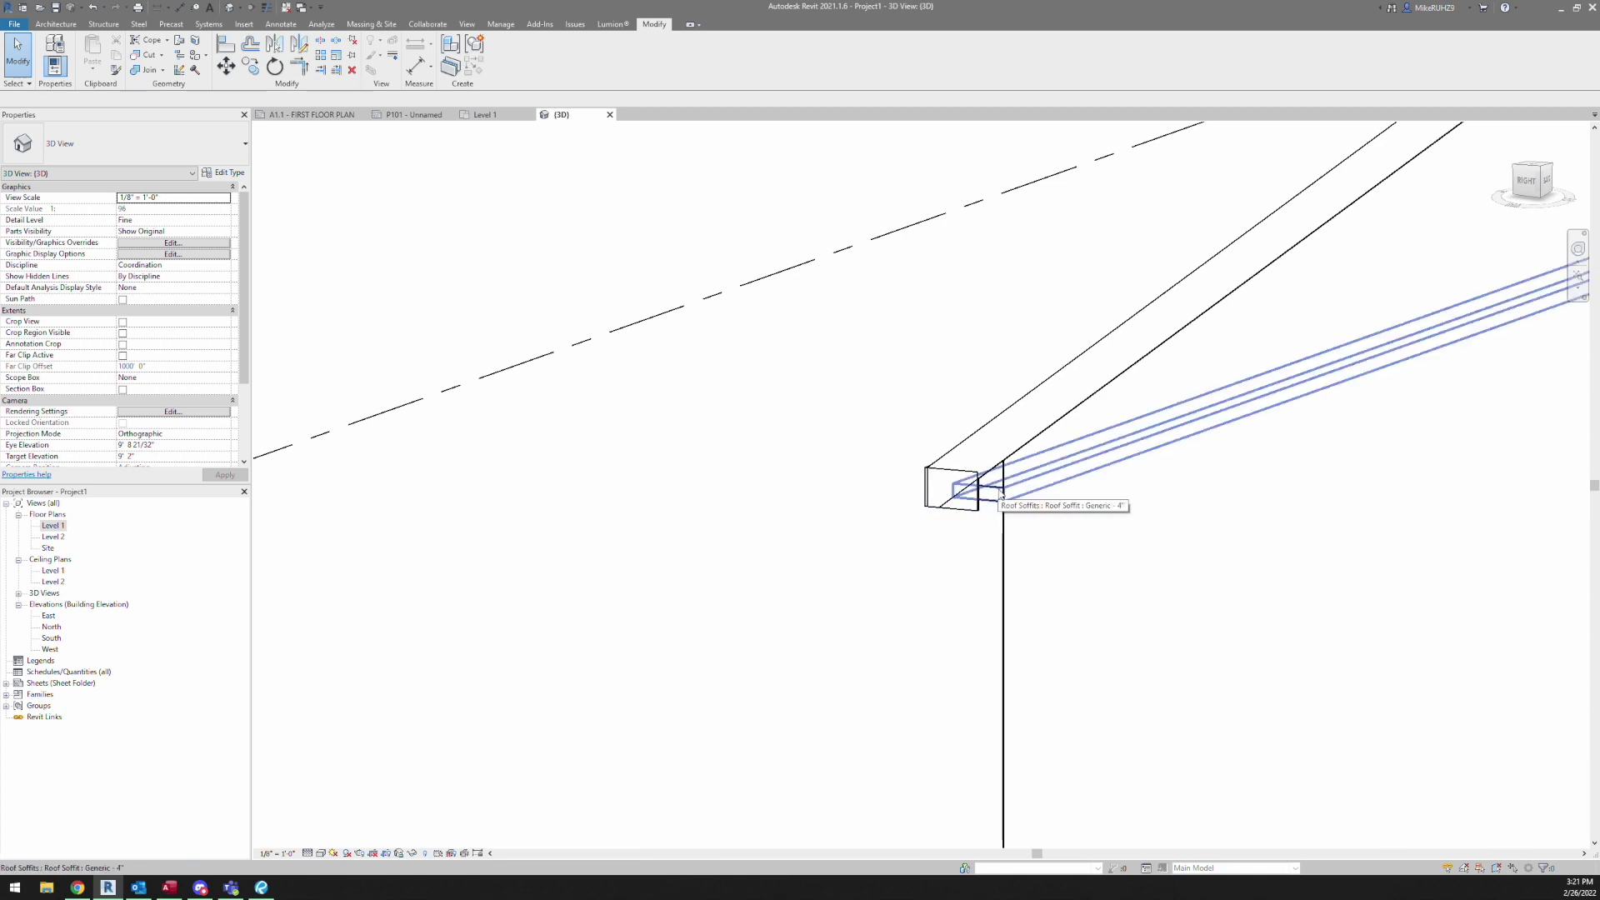
double_click(1000, 493)
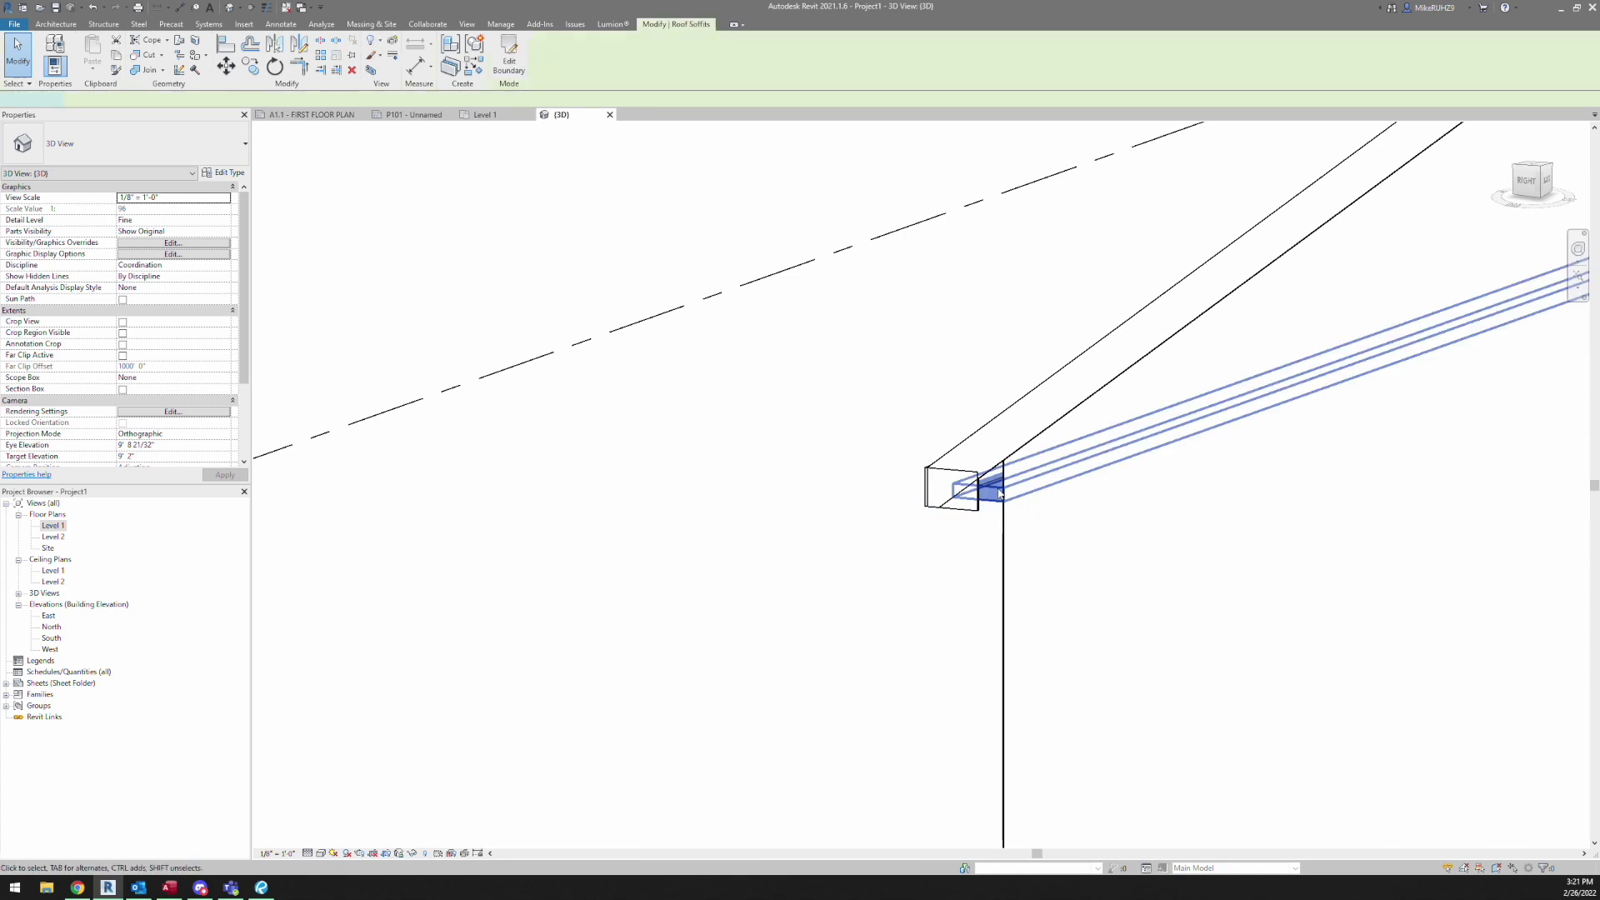
click(226, 46)
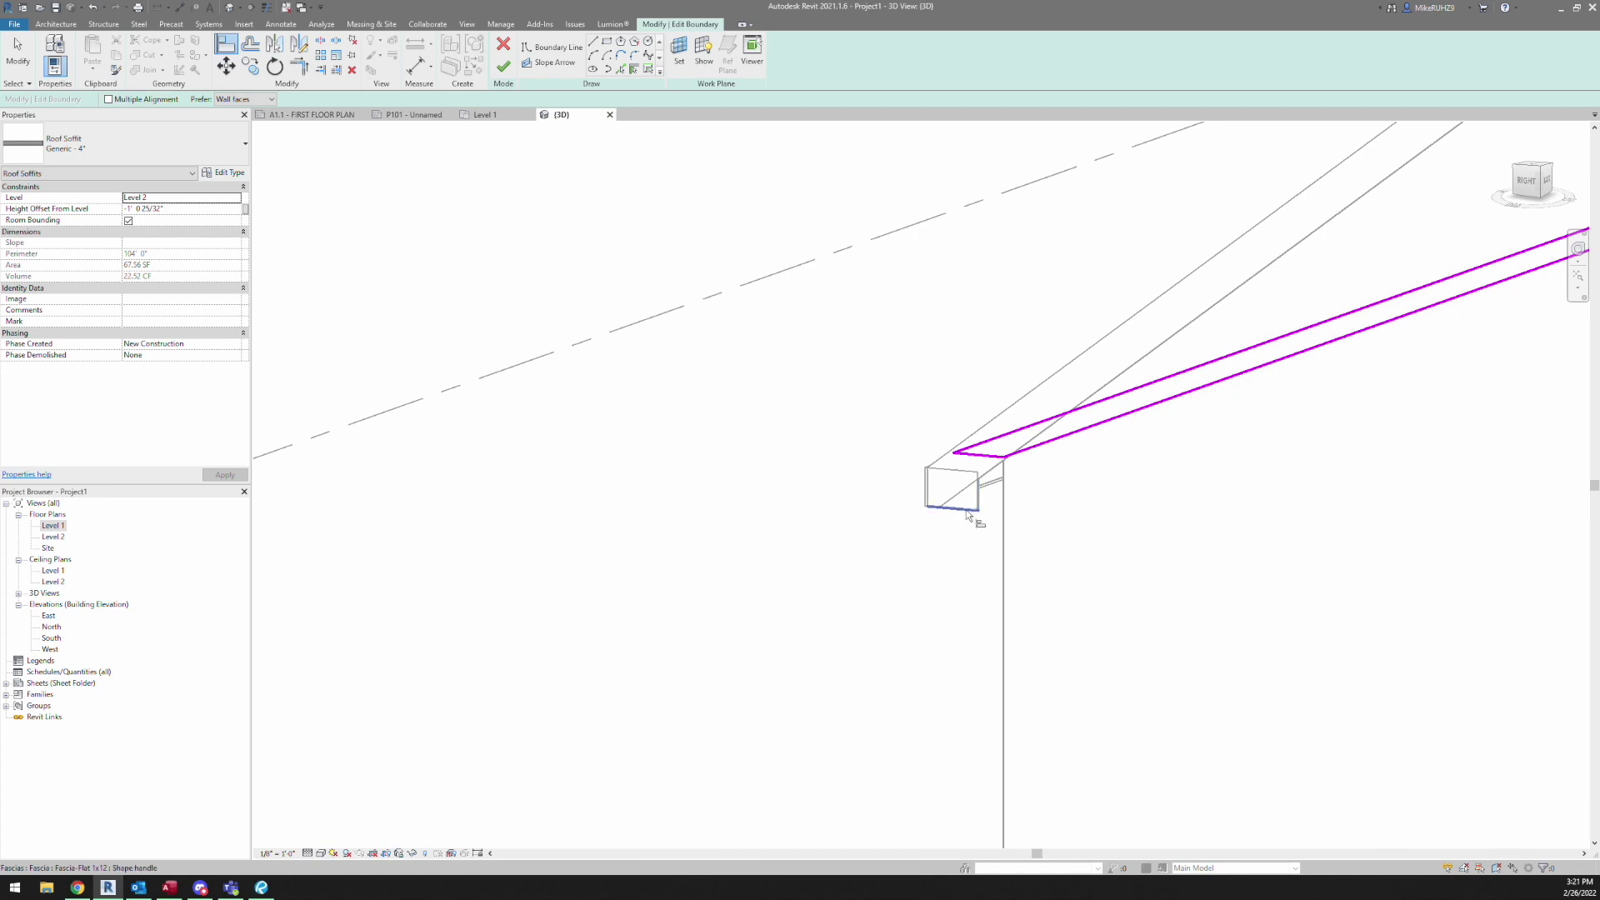
scroll(969, 517, up, 4)
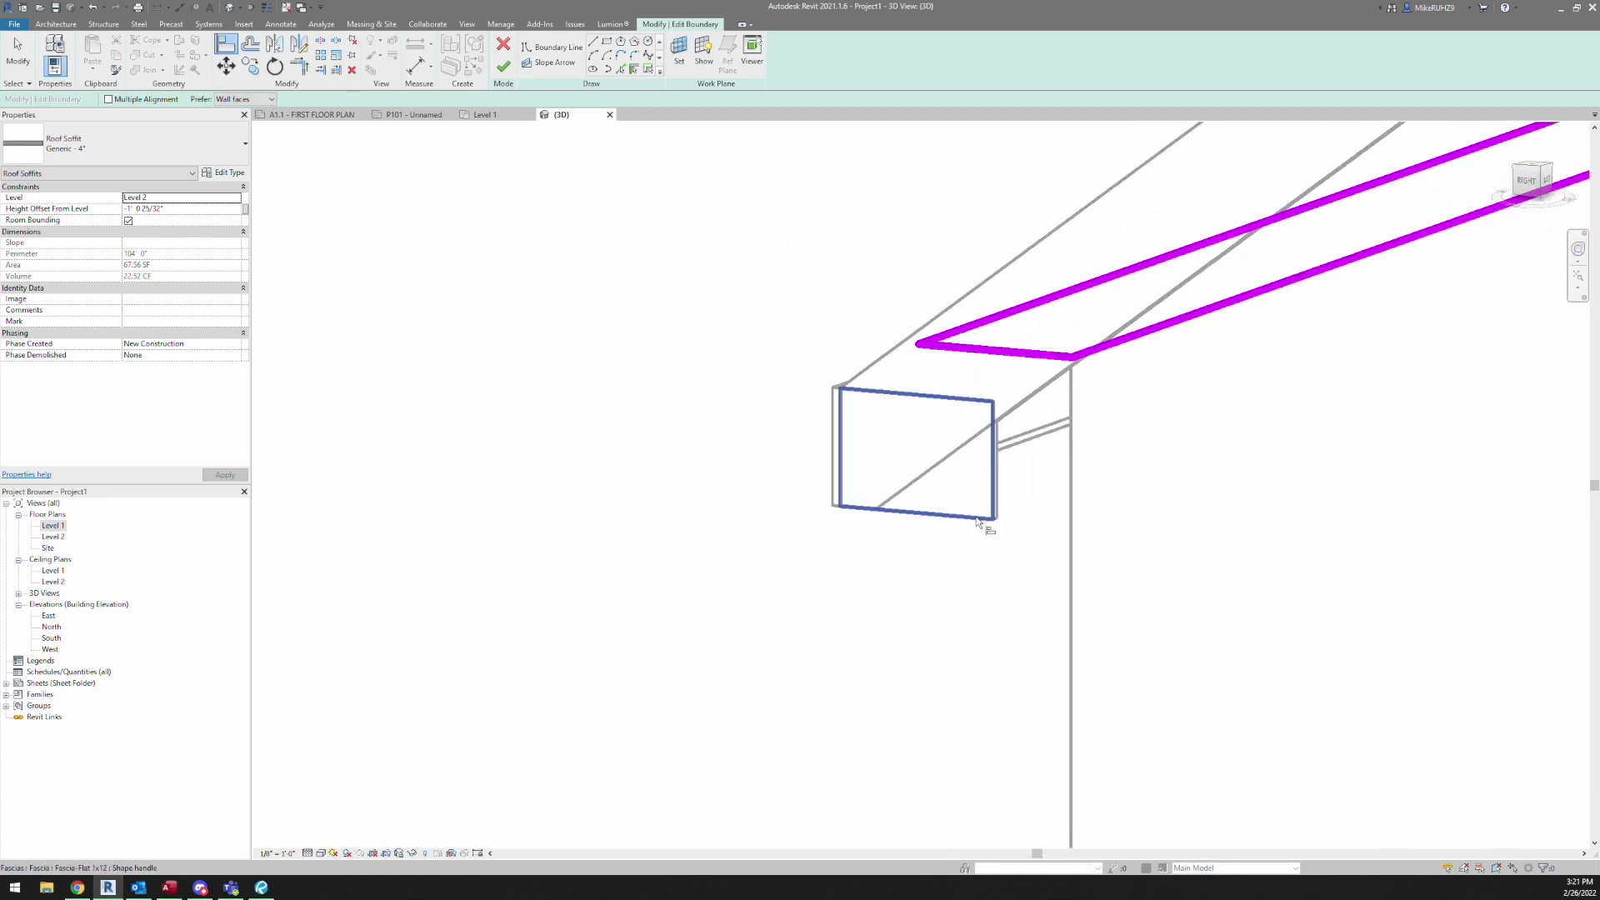
click(978, 523)
click(967, 349)
key(Escape)
key(Escape)
click(967, 383)
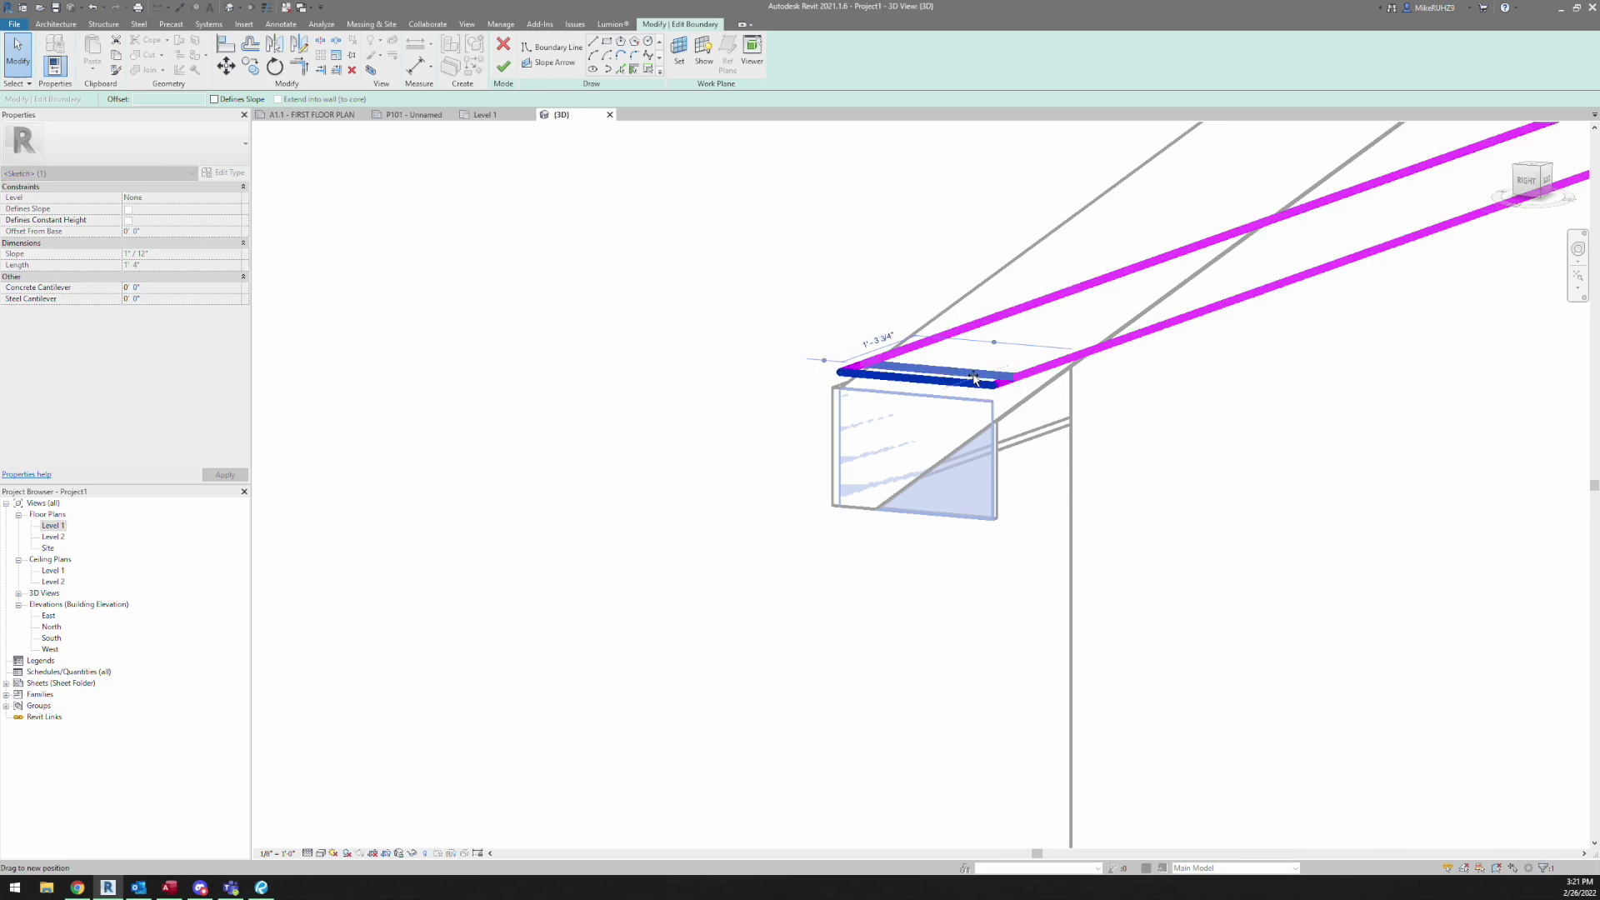
click(504, 67)
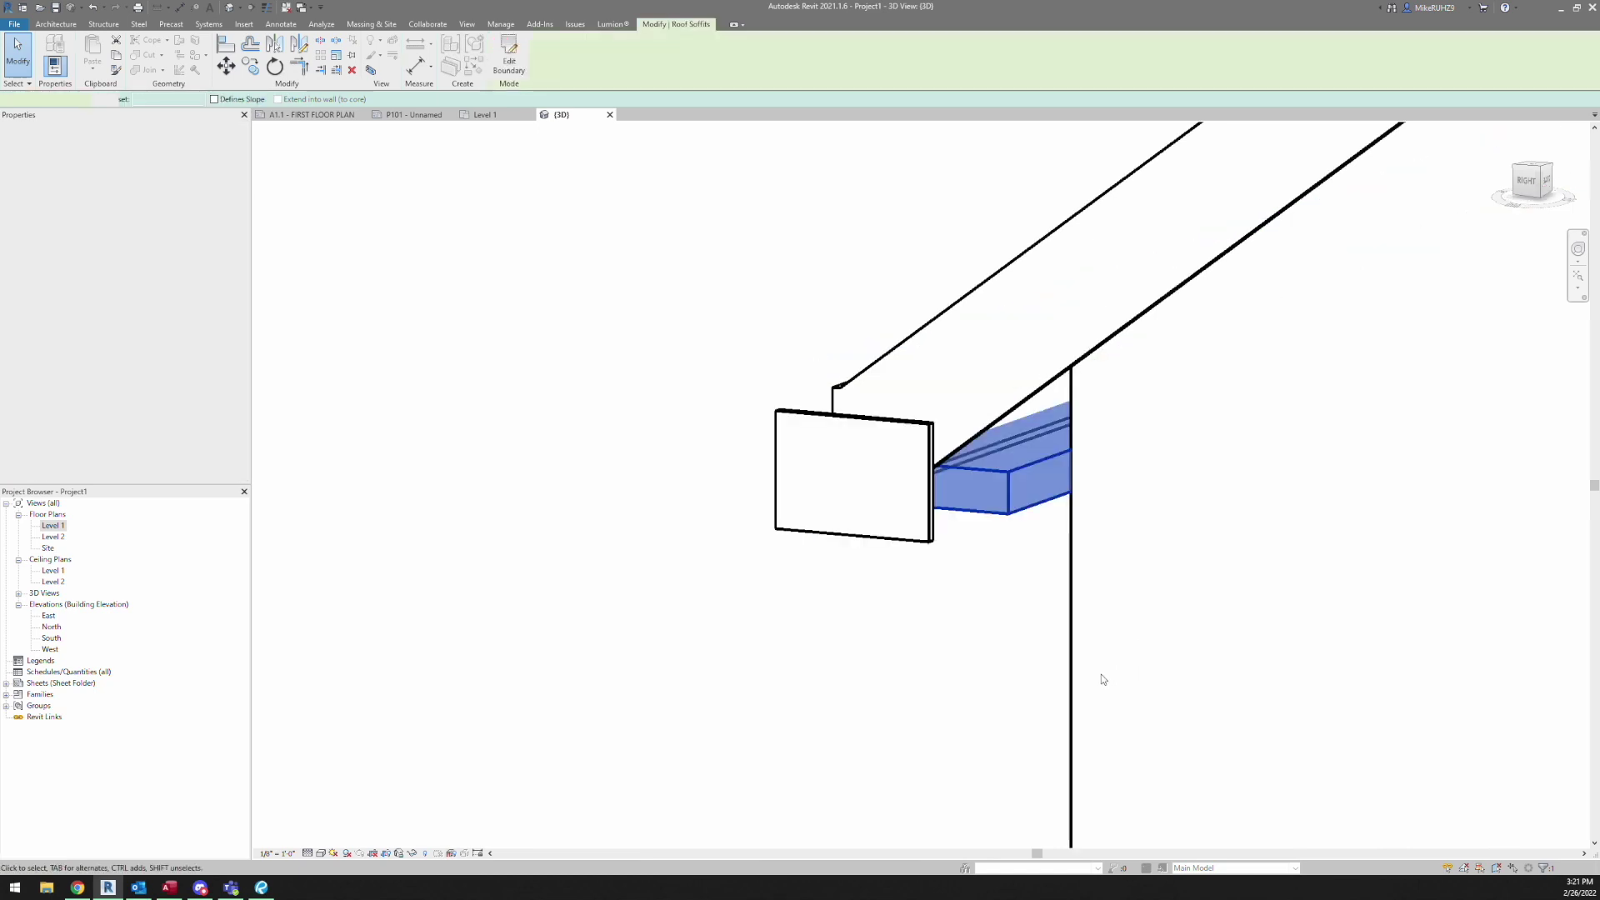
- Delete the displaced fascia at the soffit's end
click(964, 647)
click(938, 529)
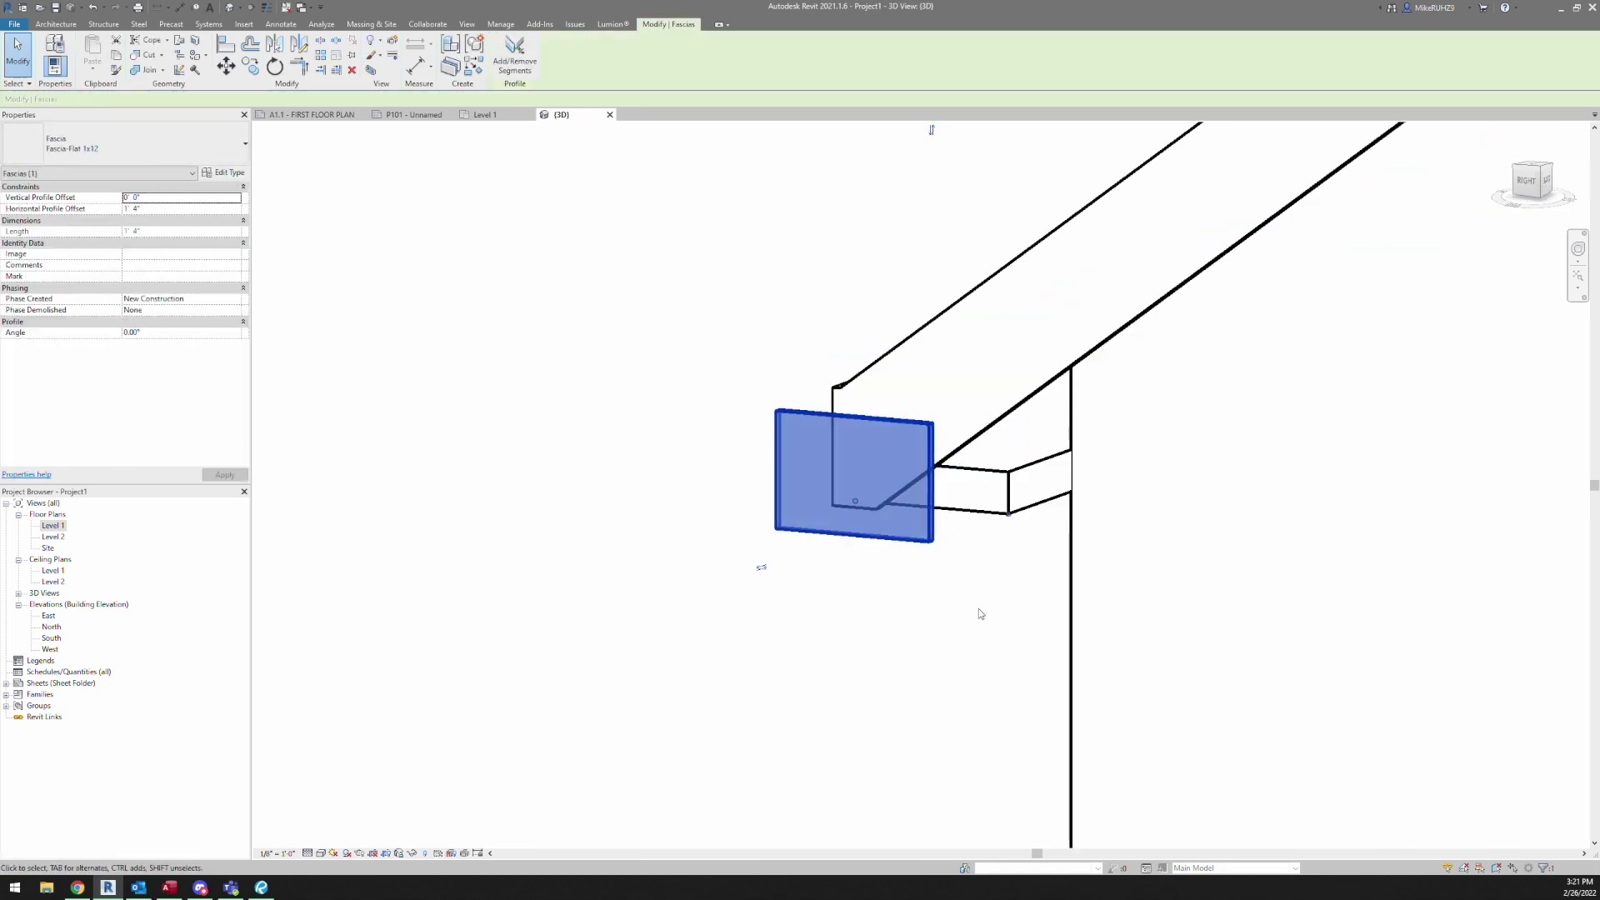
click(979, 610)
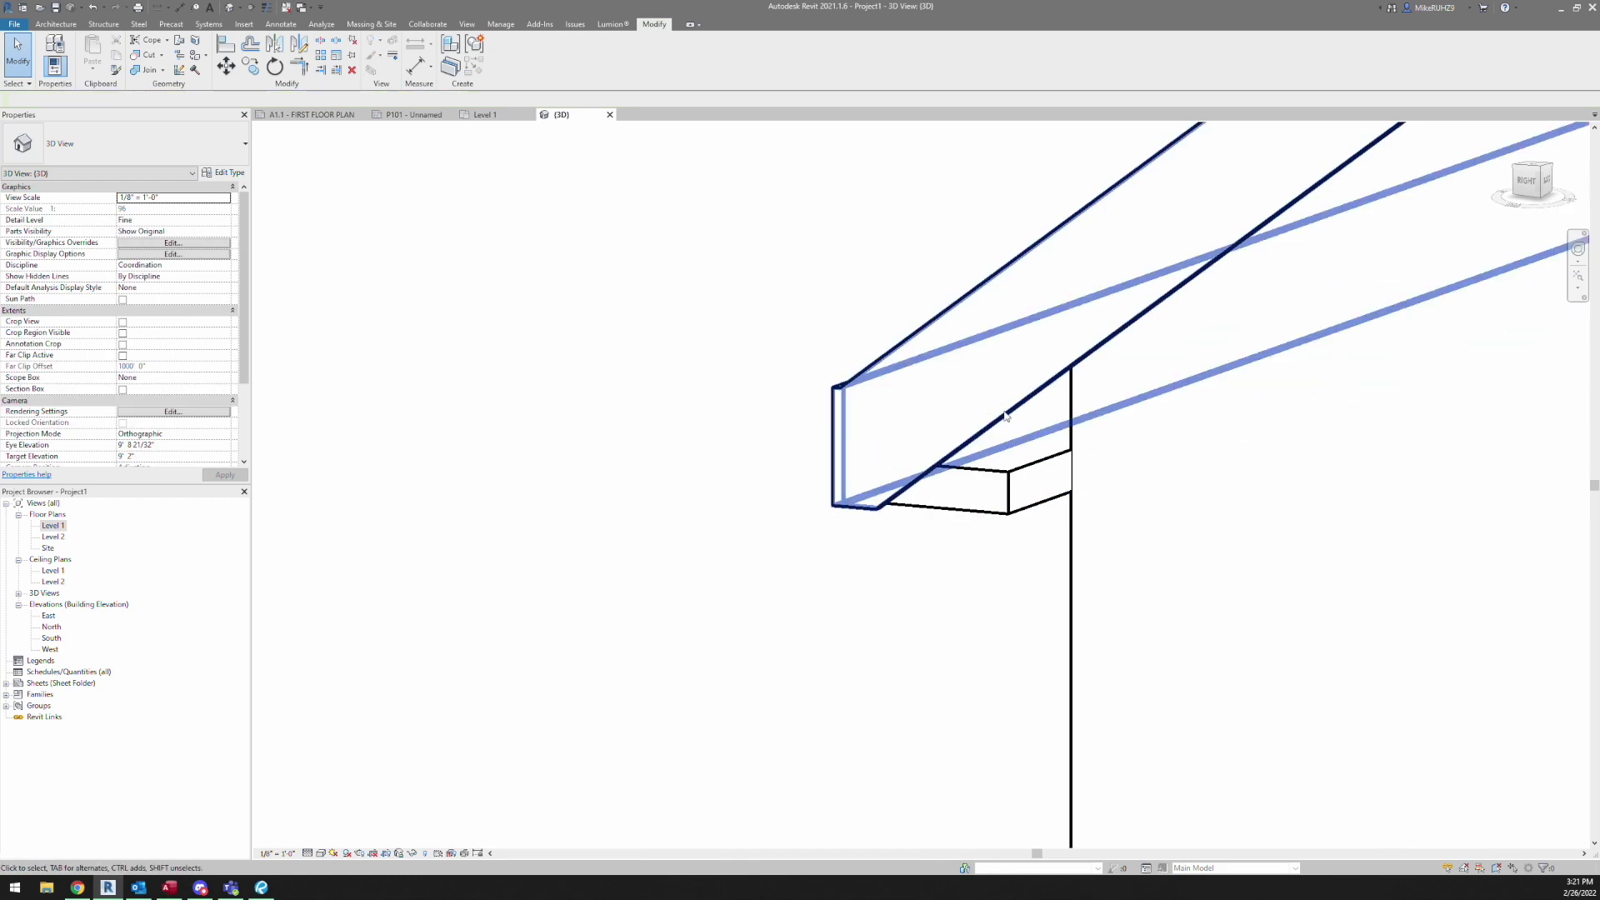
- Place a new fascia on the lower end edge of the soffit and flip it upward
click(59, 23)
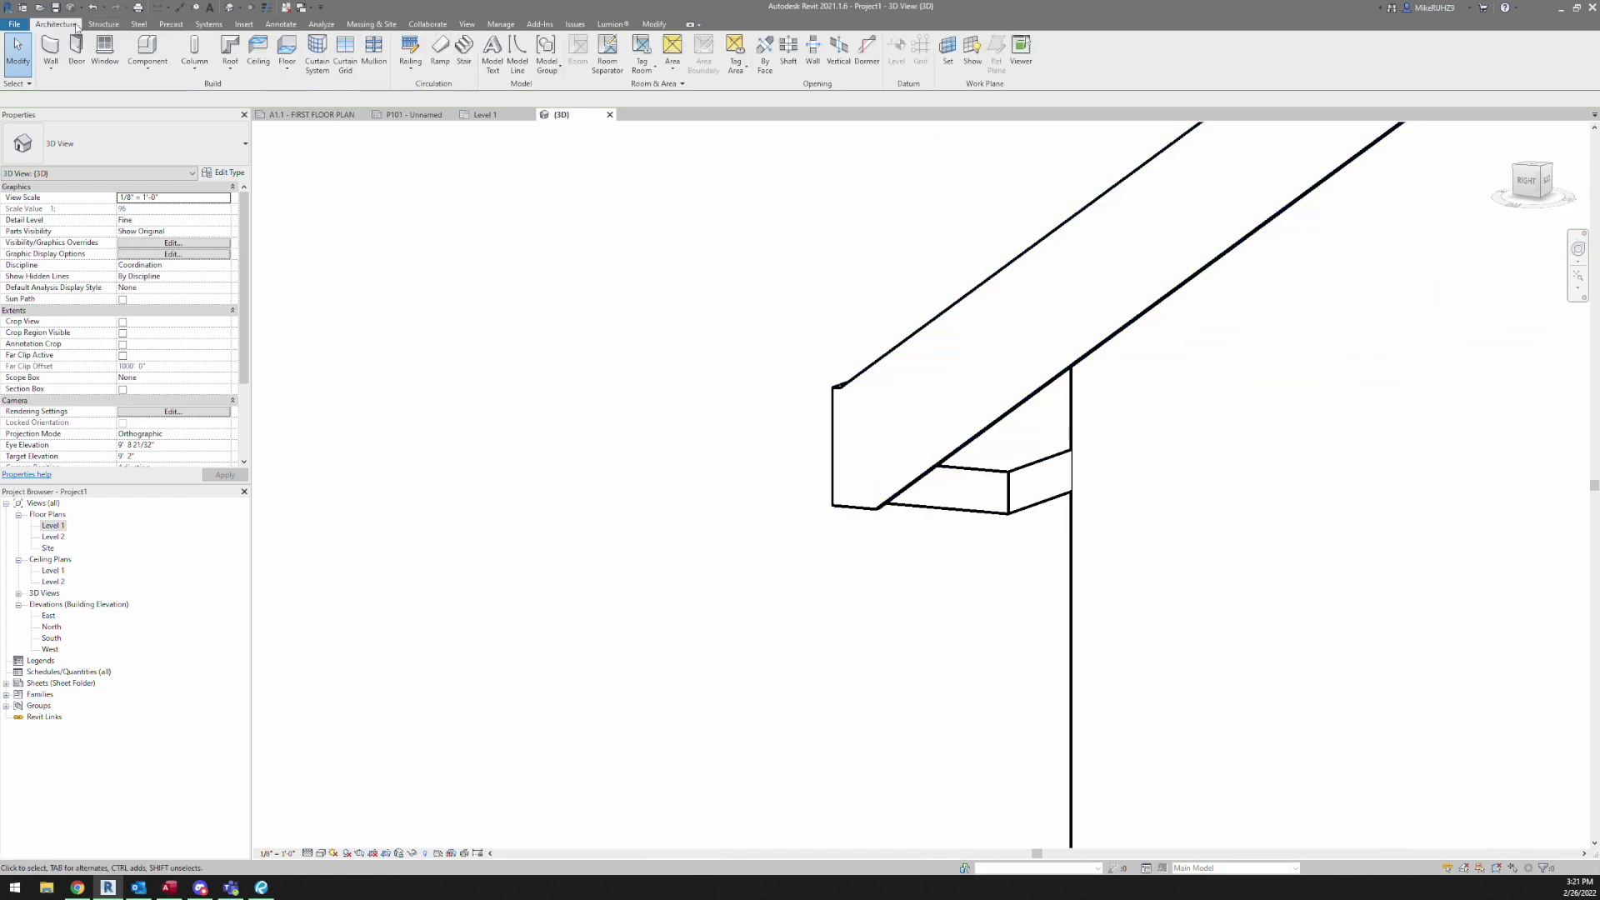
click(230, 67)
click(263, 197)
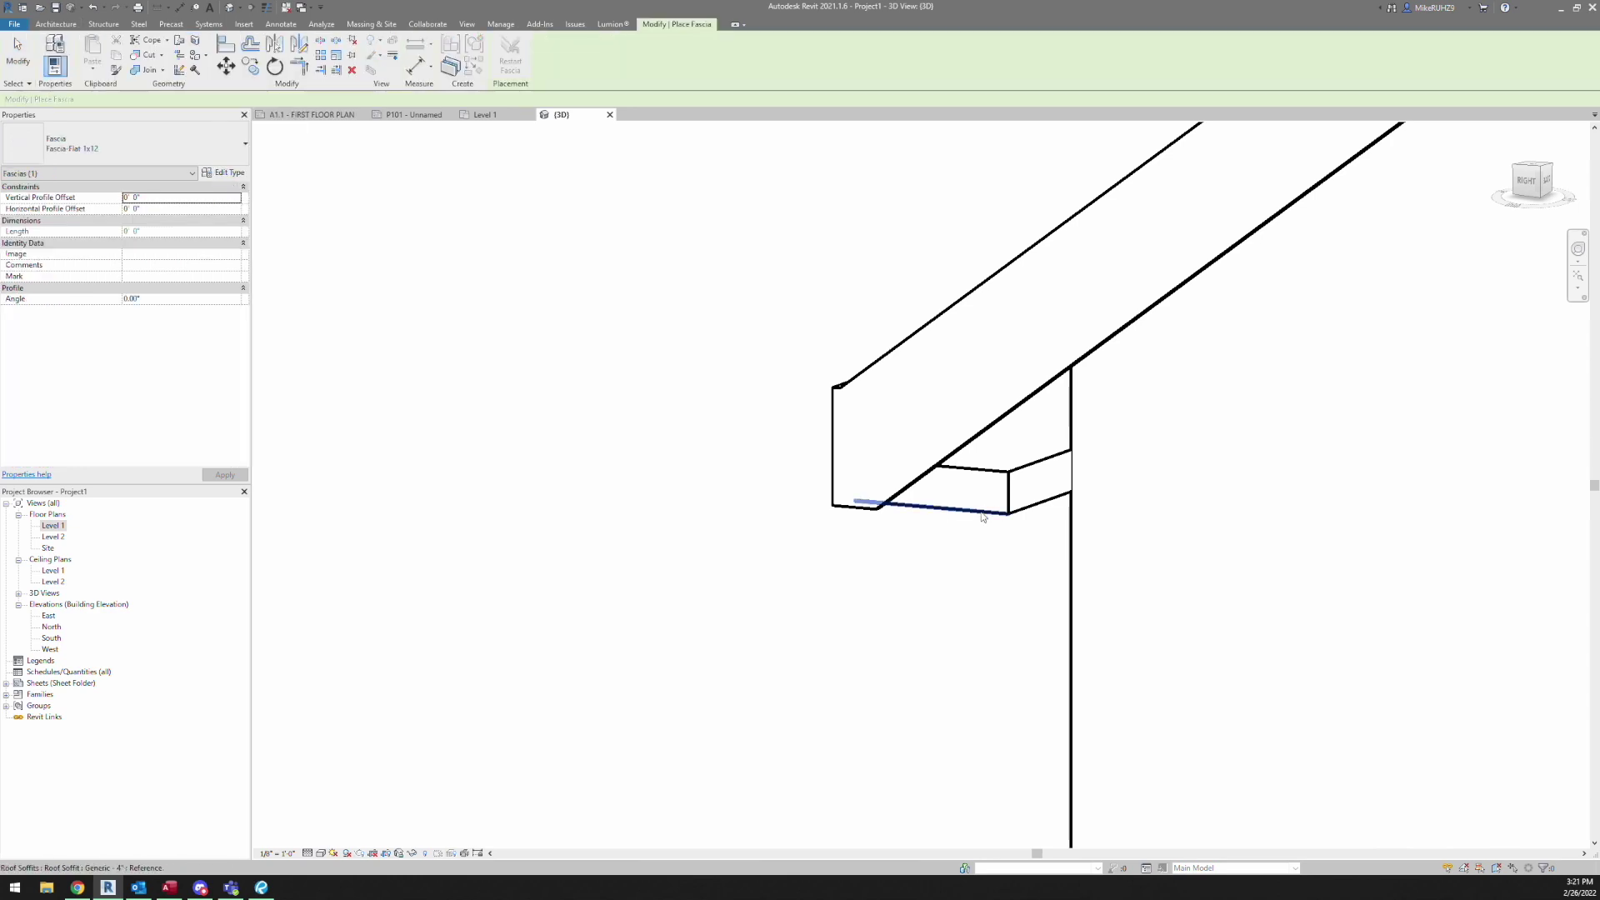
click(987, 511)
key(Escape)
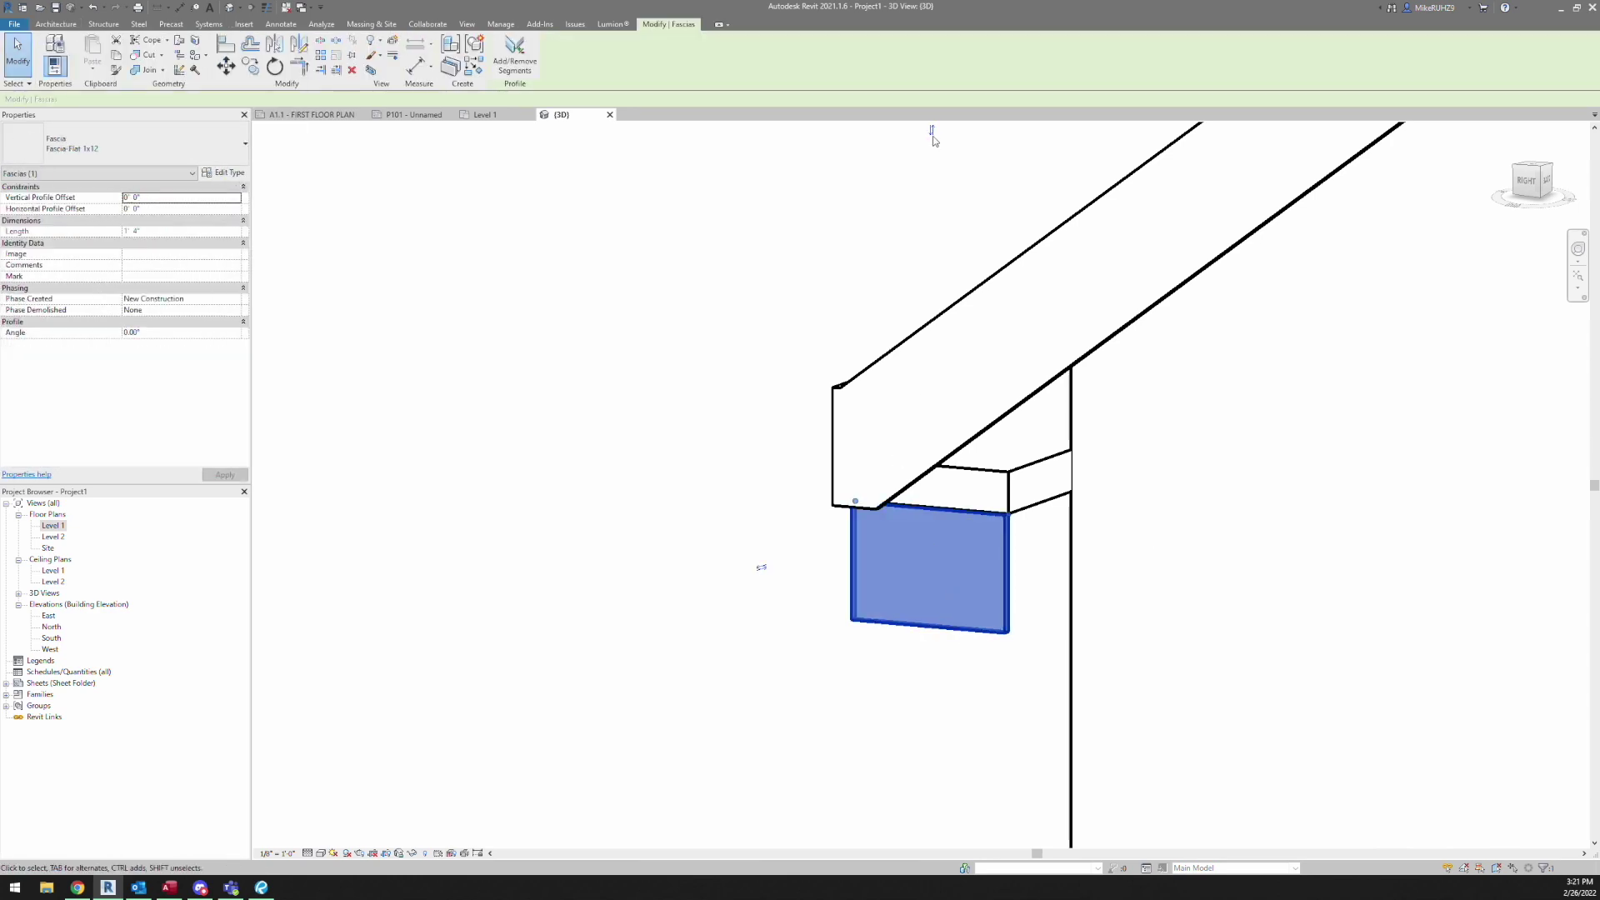
click(932, 129)
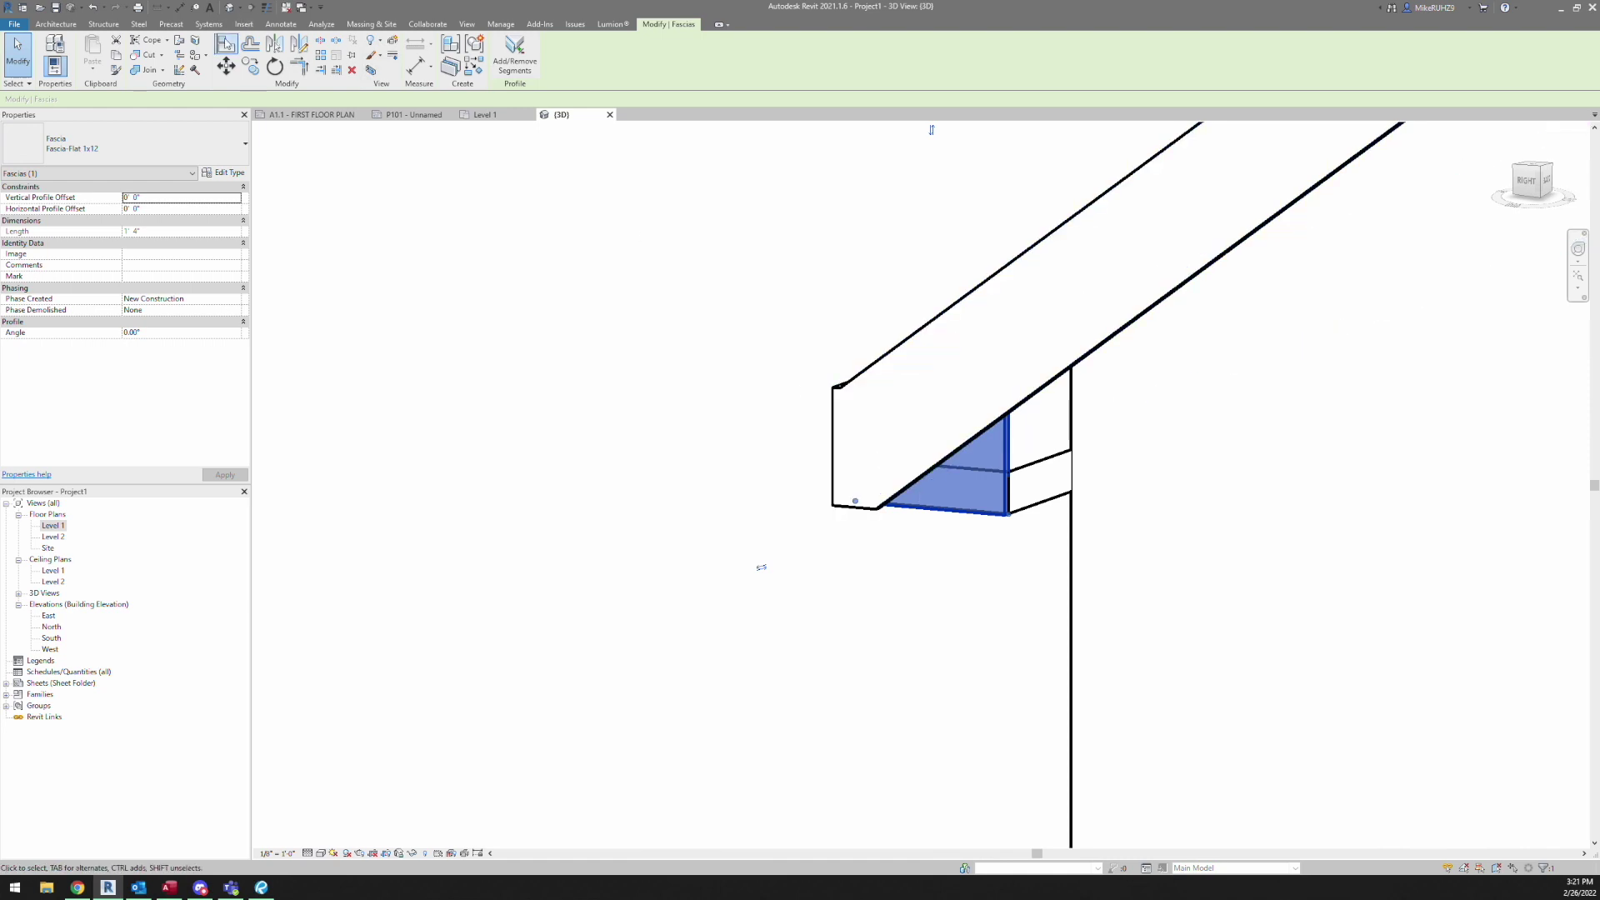
- Align the new soffit-end fascia with the face of the sloped gable fascia
key(a)
key(l)
click(928, 472)
click(962, 490)
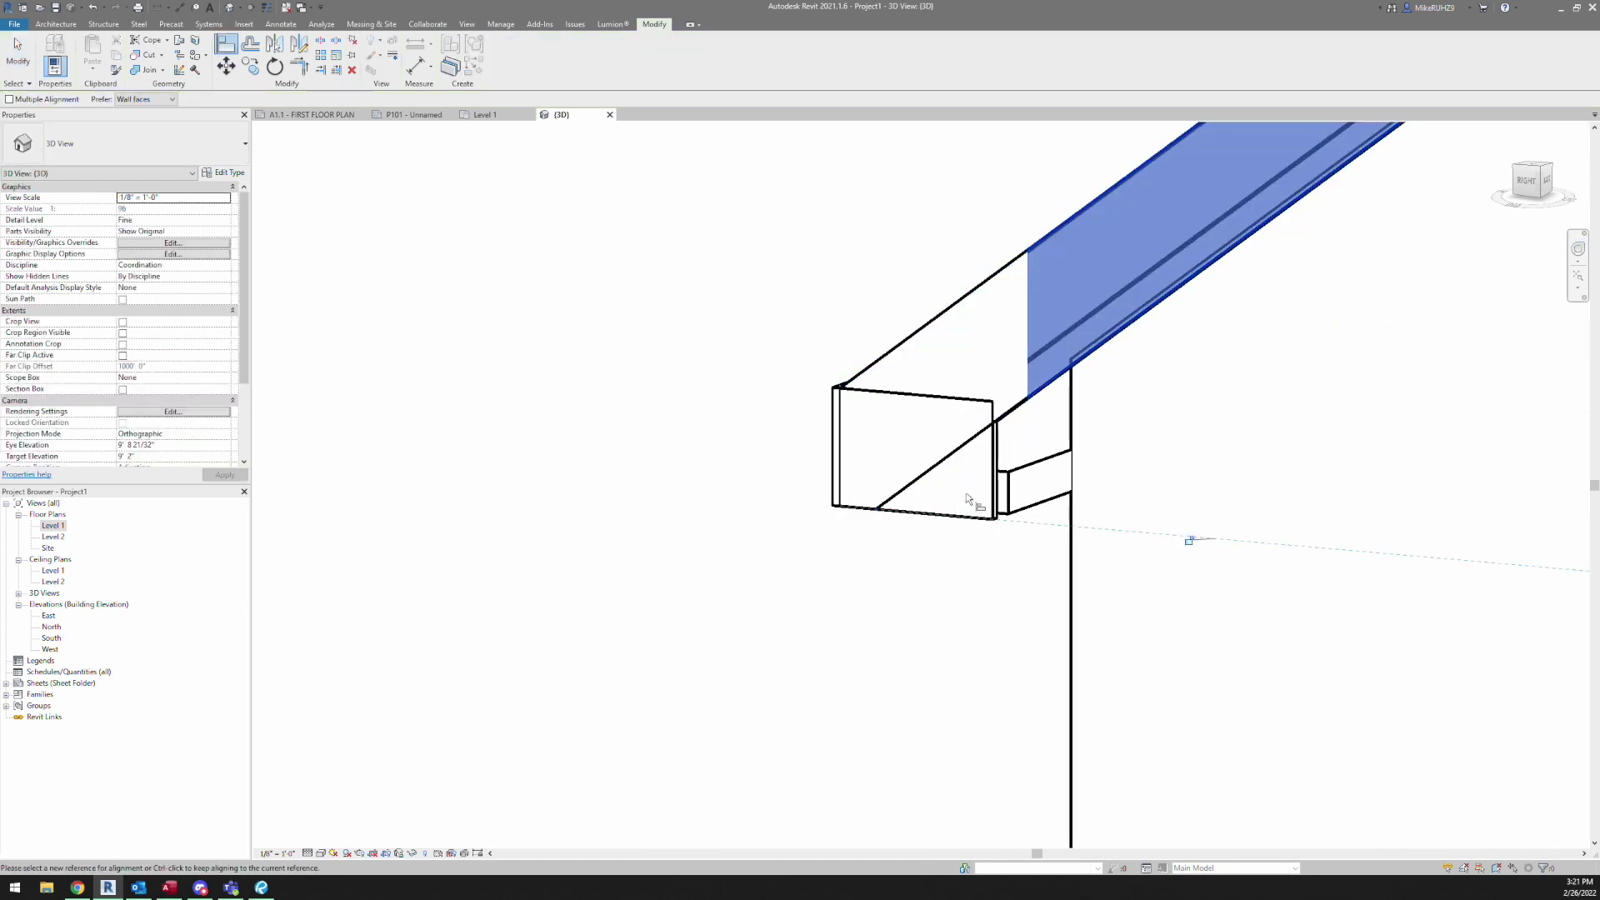
key(Escape)
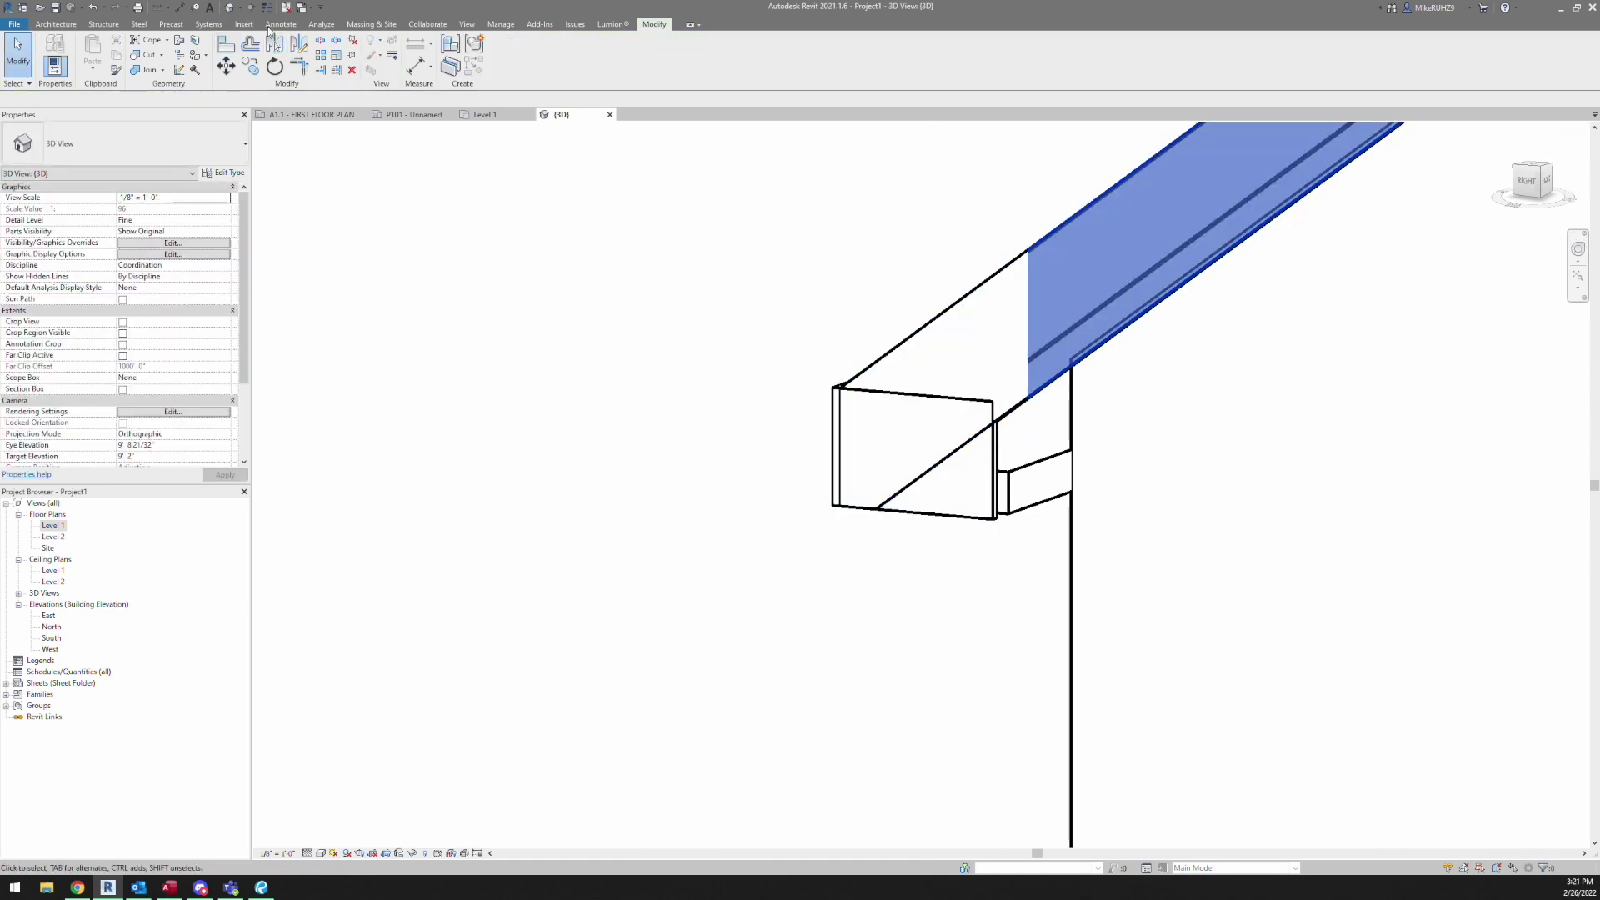
- Join the soffit-end fascia's geometry with the sloped gable fascia
click(148, 70)
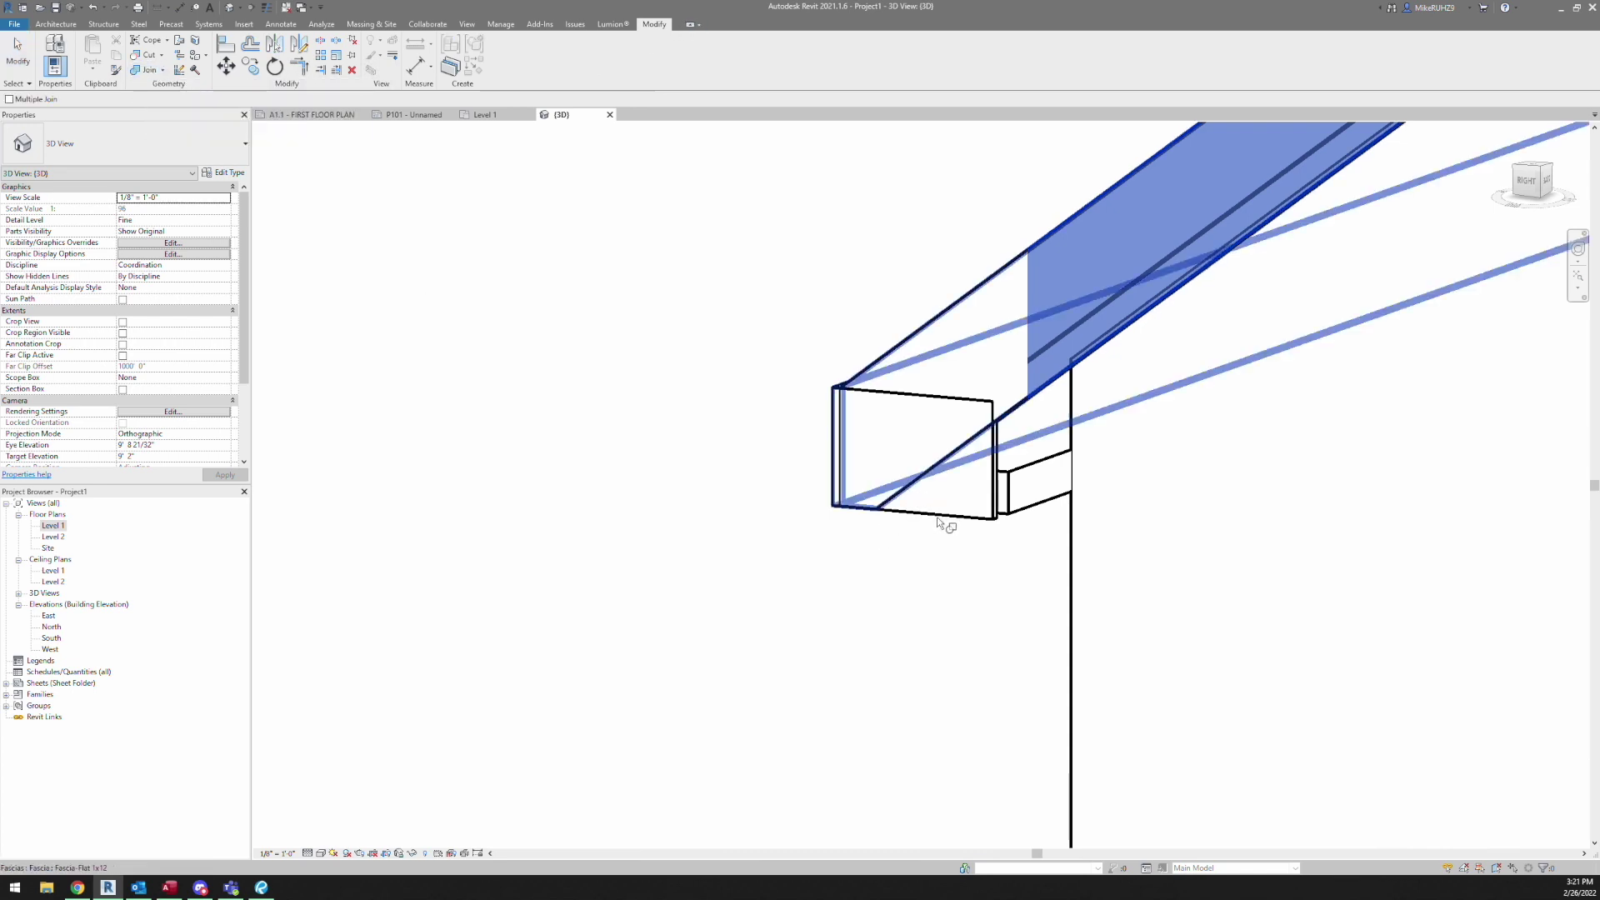
click(937, 518)
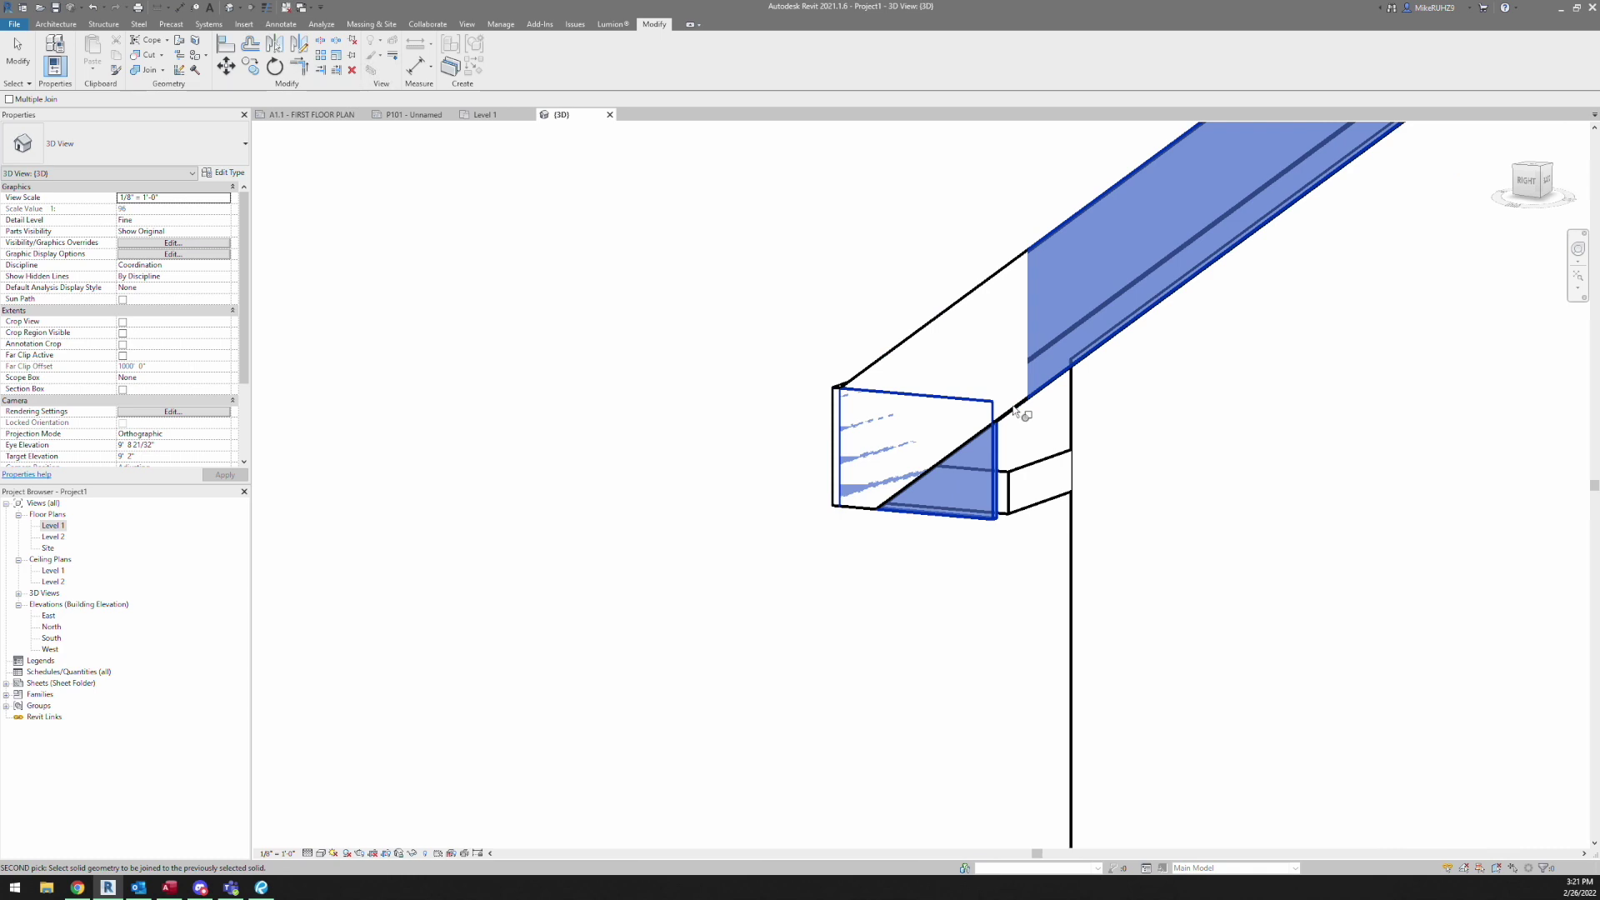
click(985, 291)
scroll(991, 629, down, 2)
key(Escape)
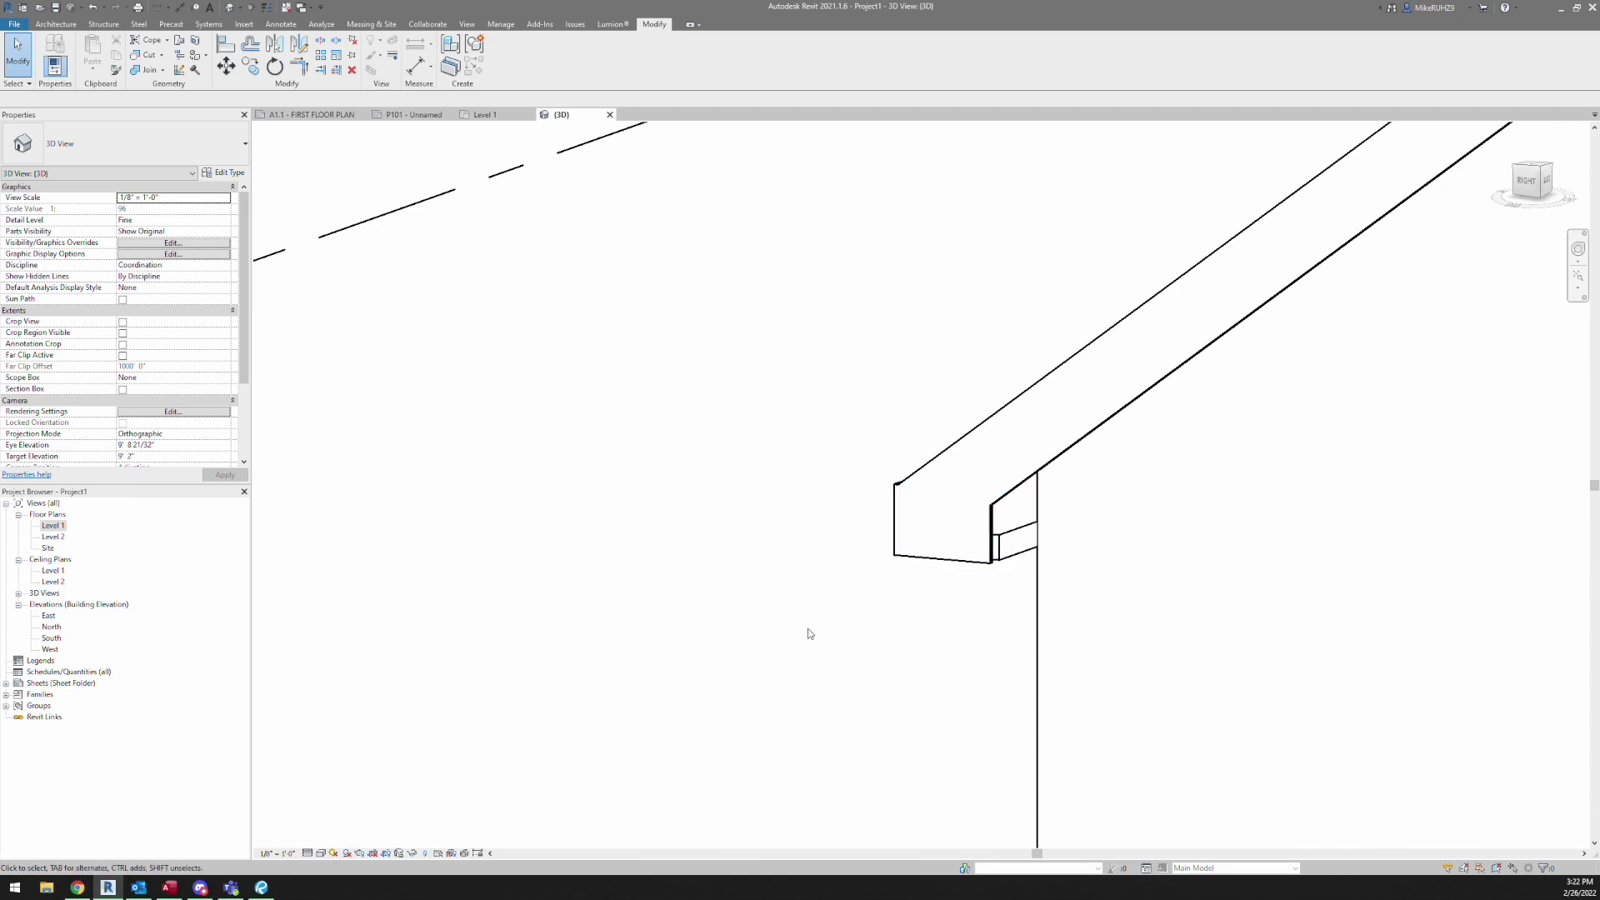
- Place a fascia along the soffit's lower inner edge beside the wall and flip it upward
click(70, 28)
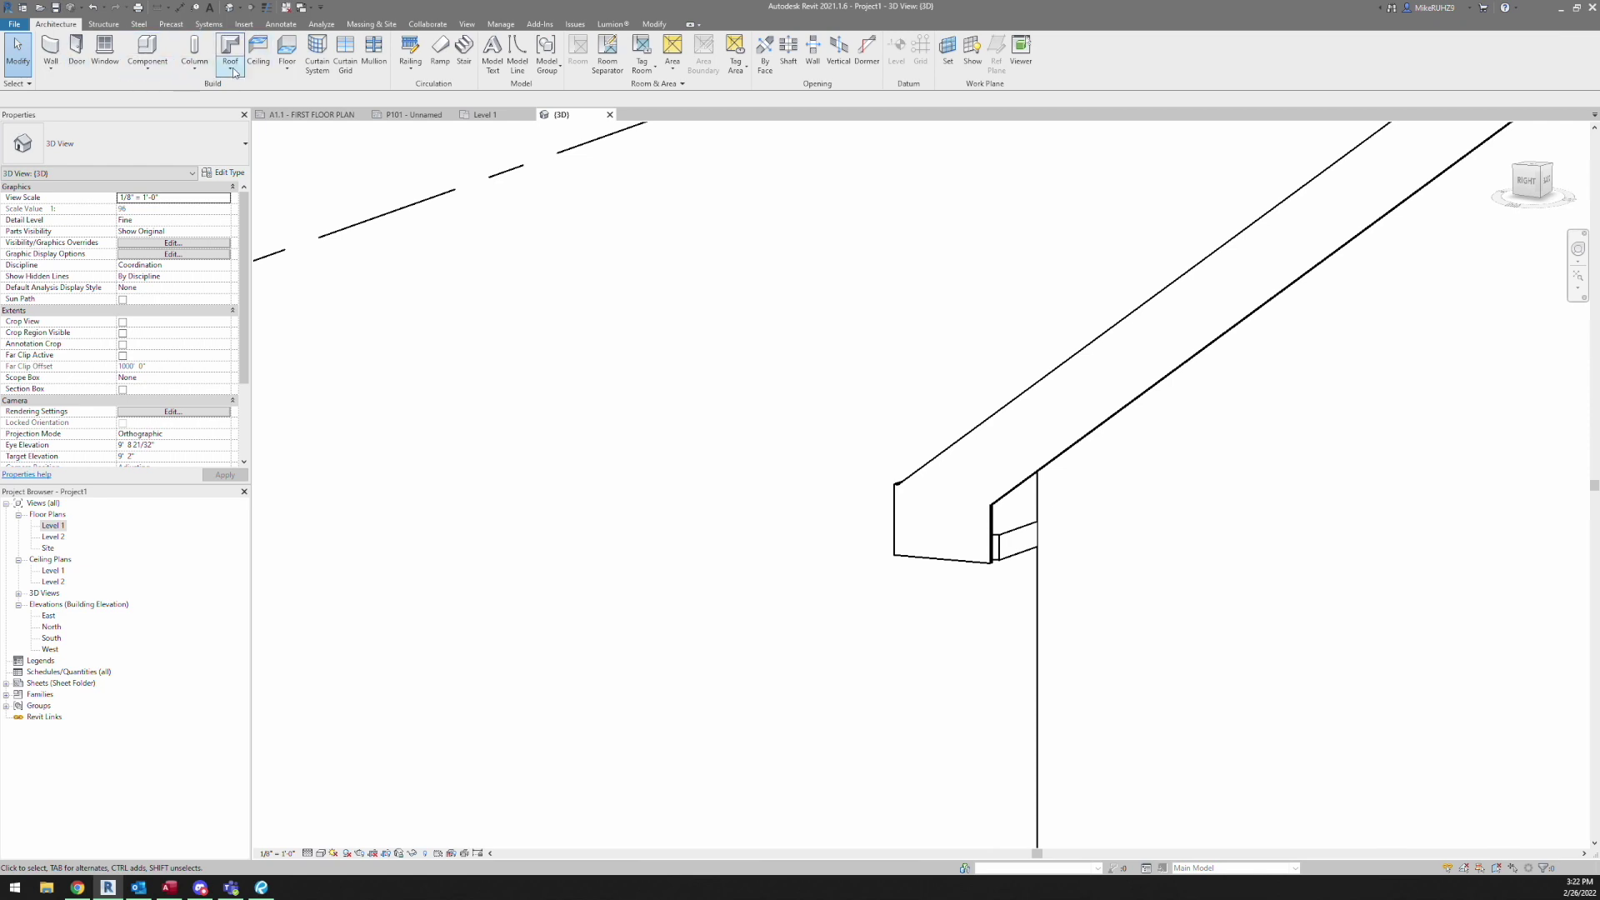
click(234, 73)
click(267, 200)
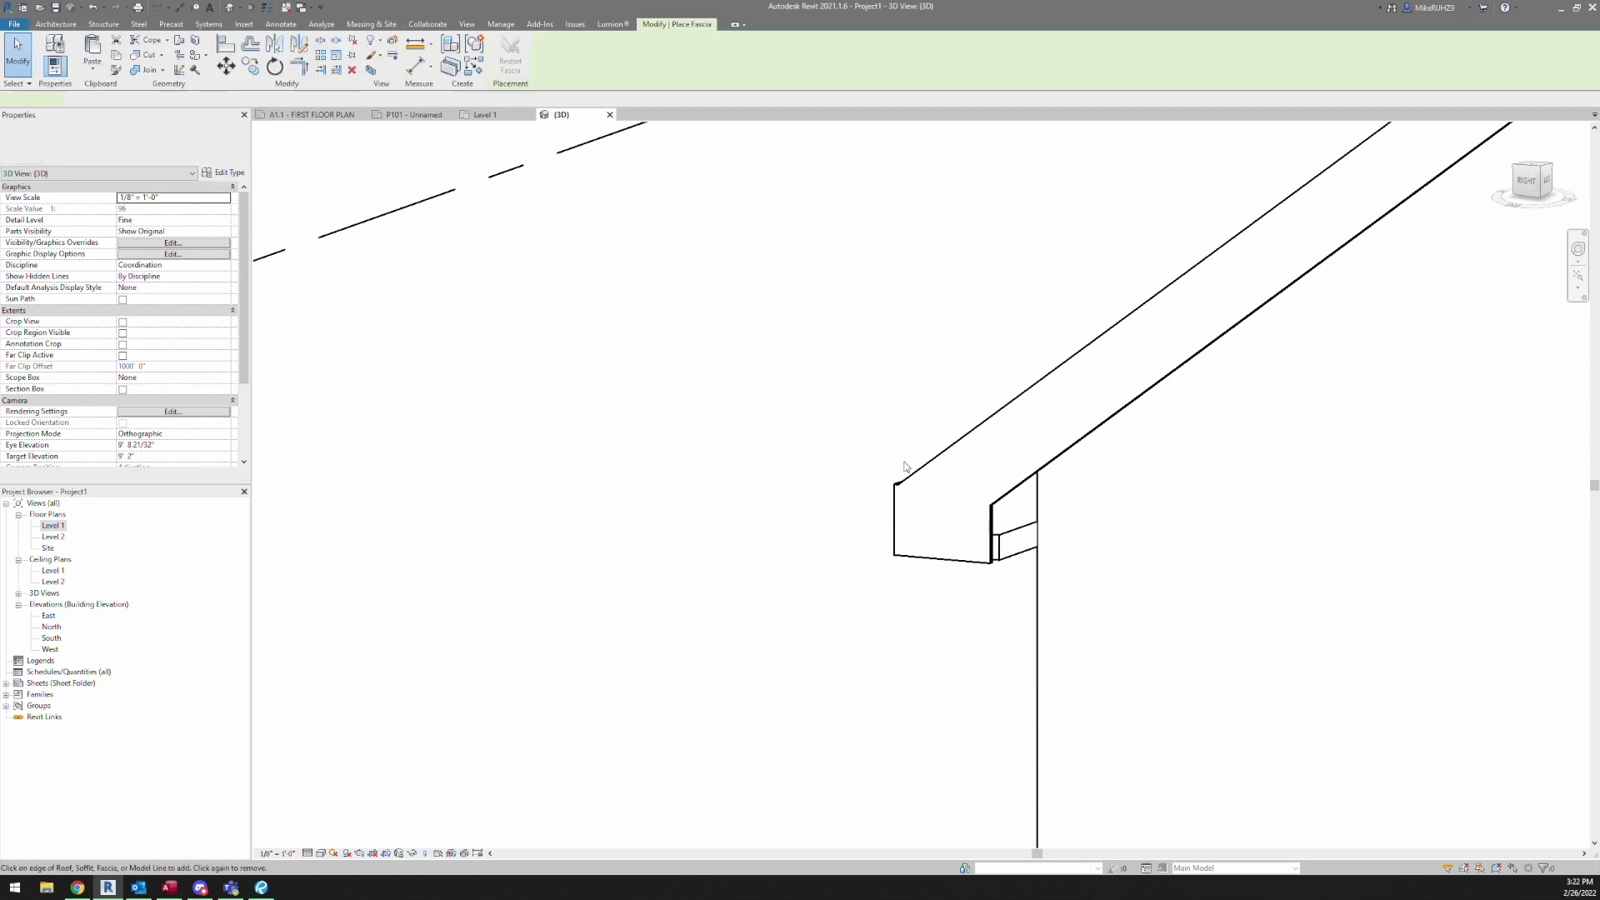
click(1037, 554)
key(Escape)
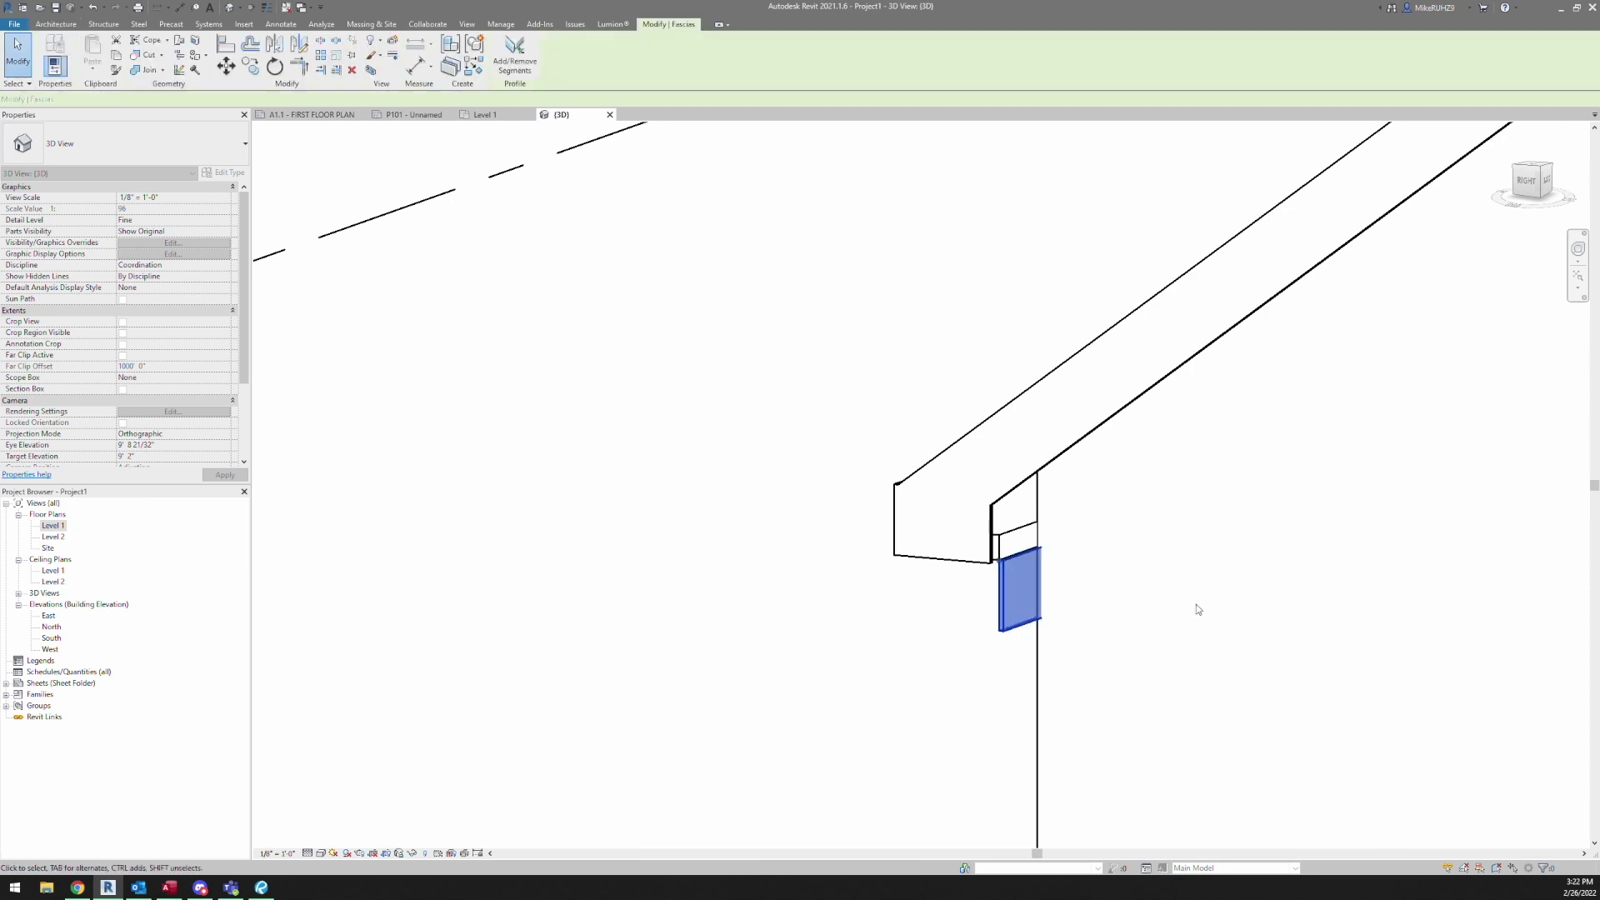
middle_drag(1197, 610, 1017, 586)
scroll(1428, 525, down, 3)
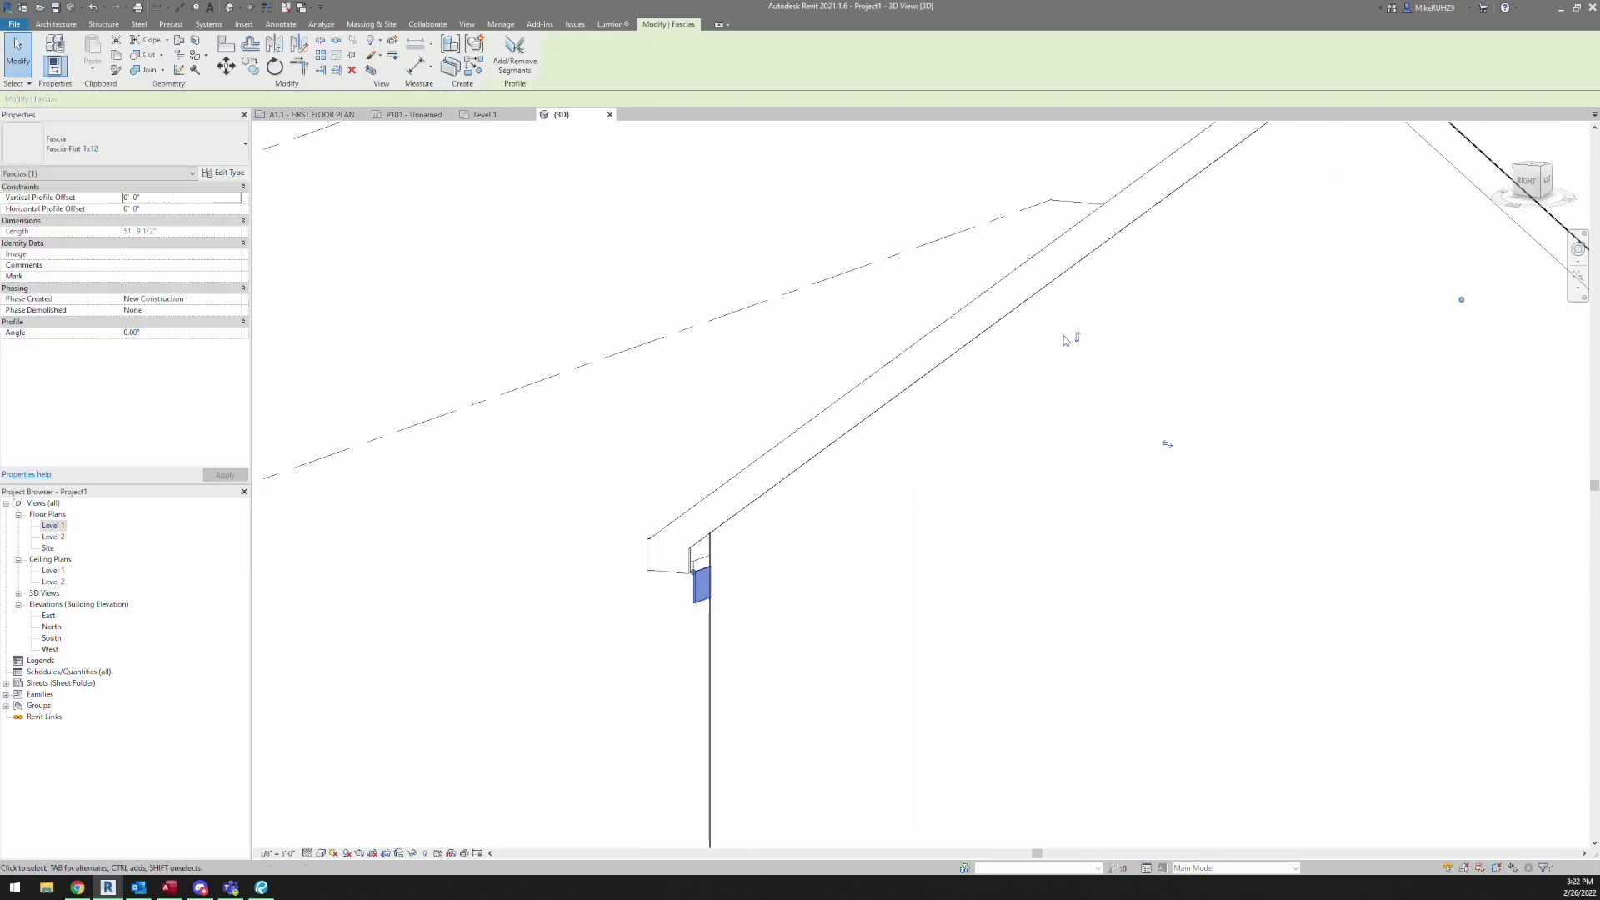
scroll(683, 597, up, 5)
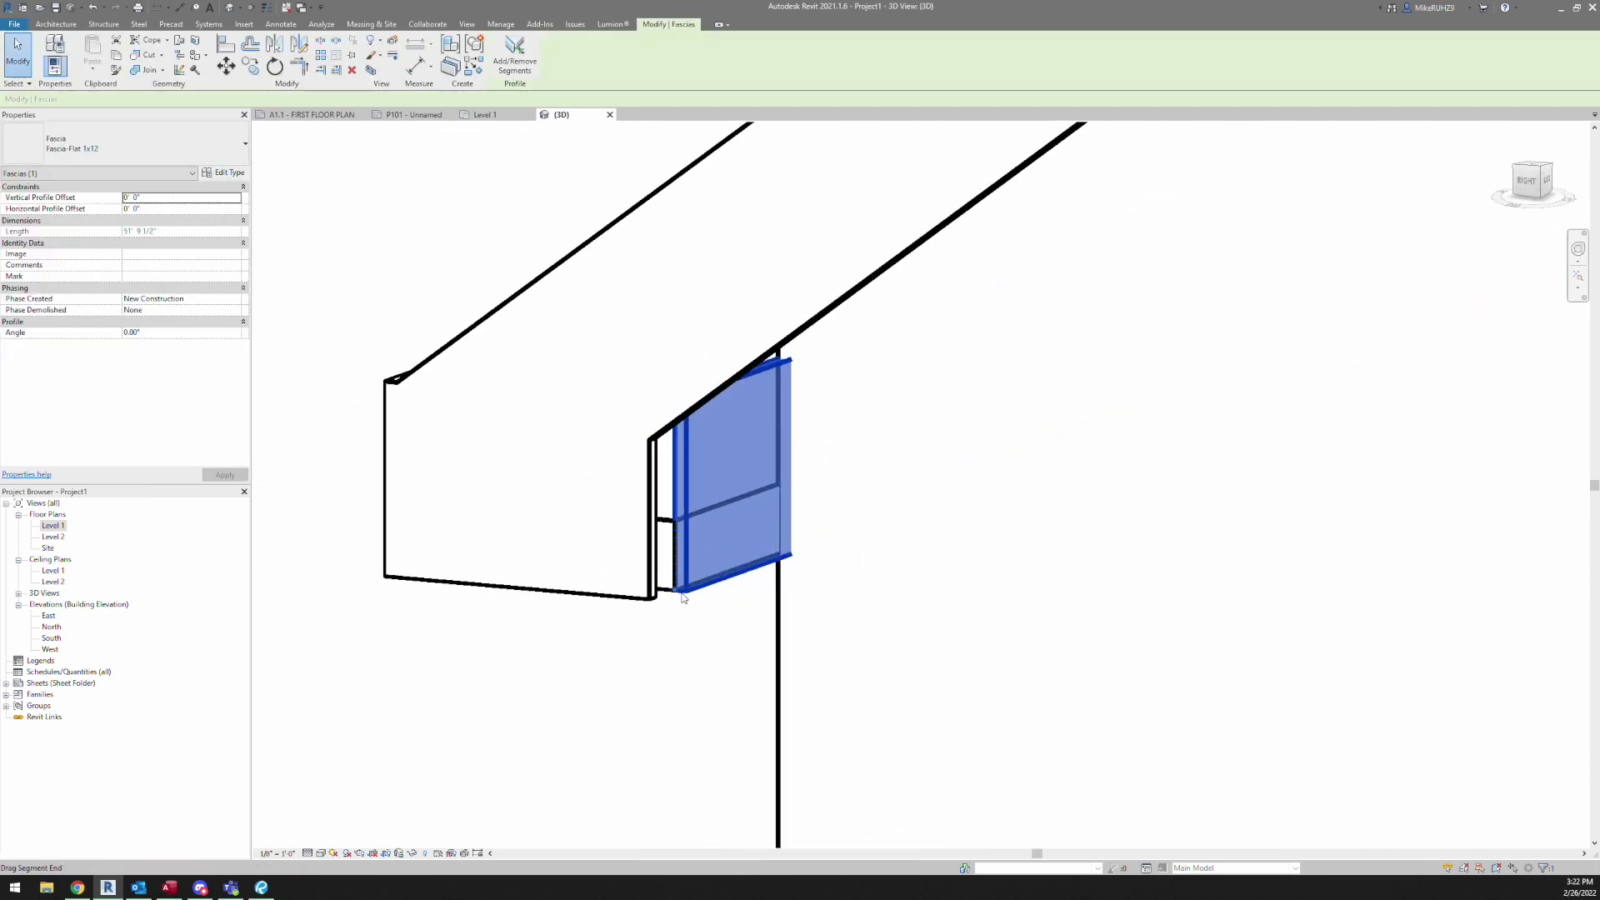
- Extend the inner fascia's end to meet the outer corner of the soffit-end fascia
drag(677, 590, 653, 599)
click(691, 658)
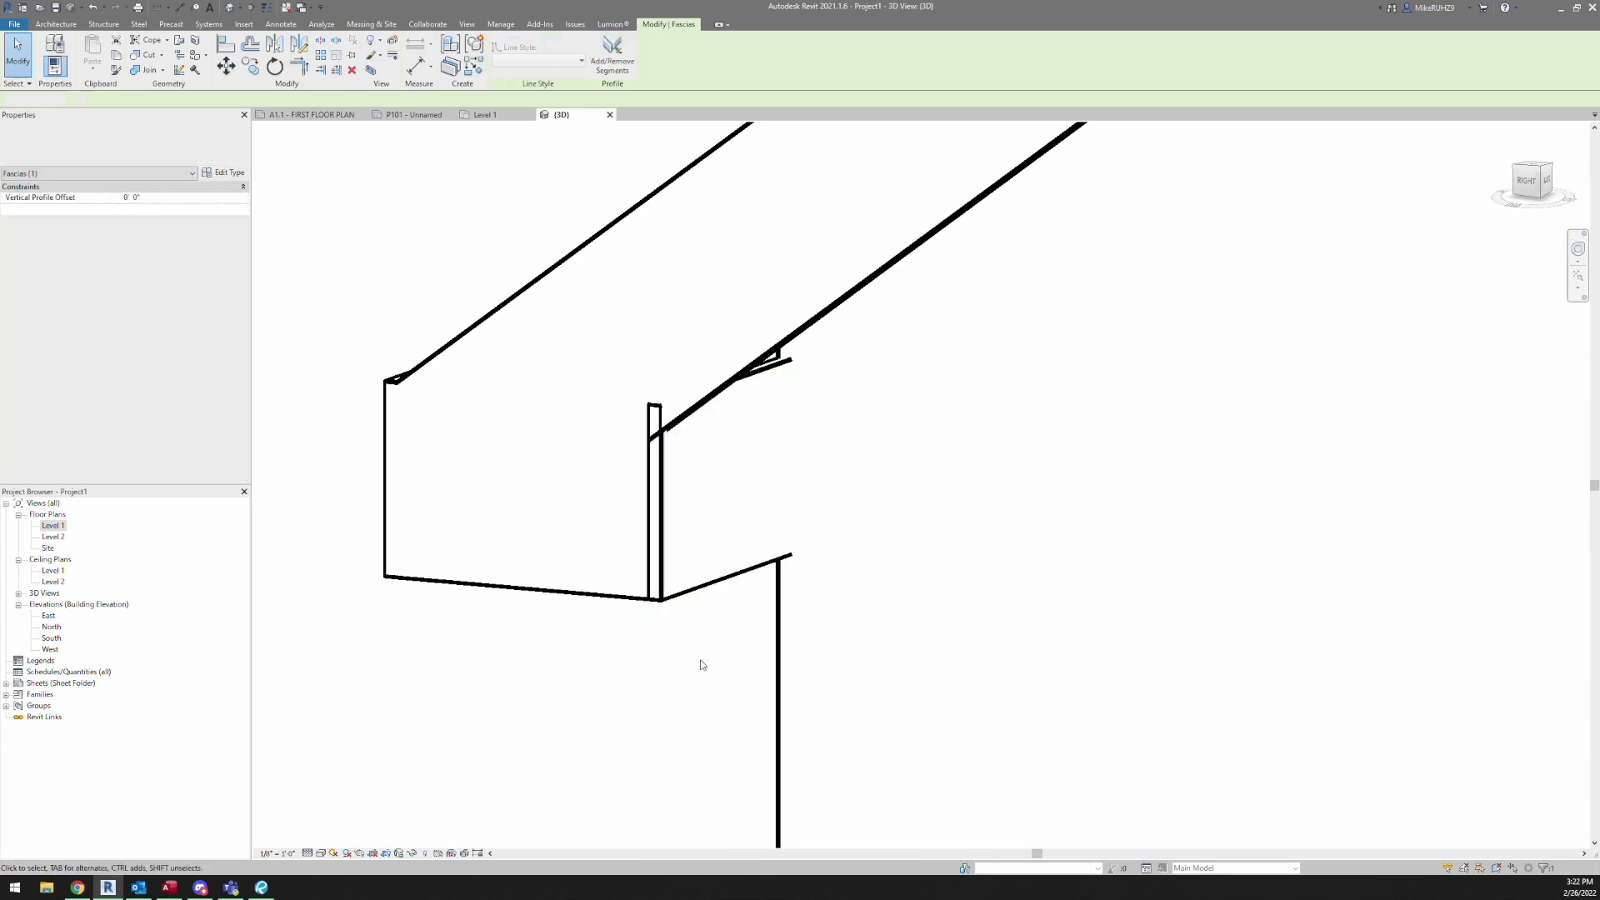
scroll(692, 664, down, 2)
scroll(713, 643, down, 6)
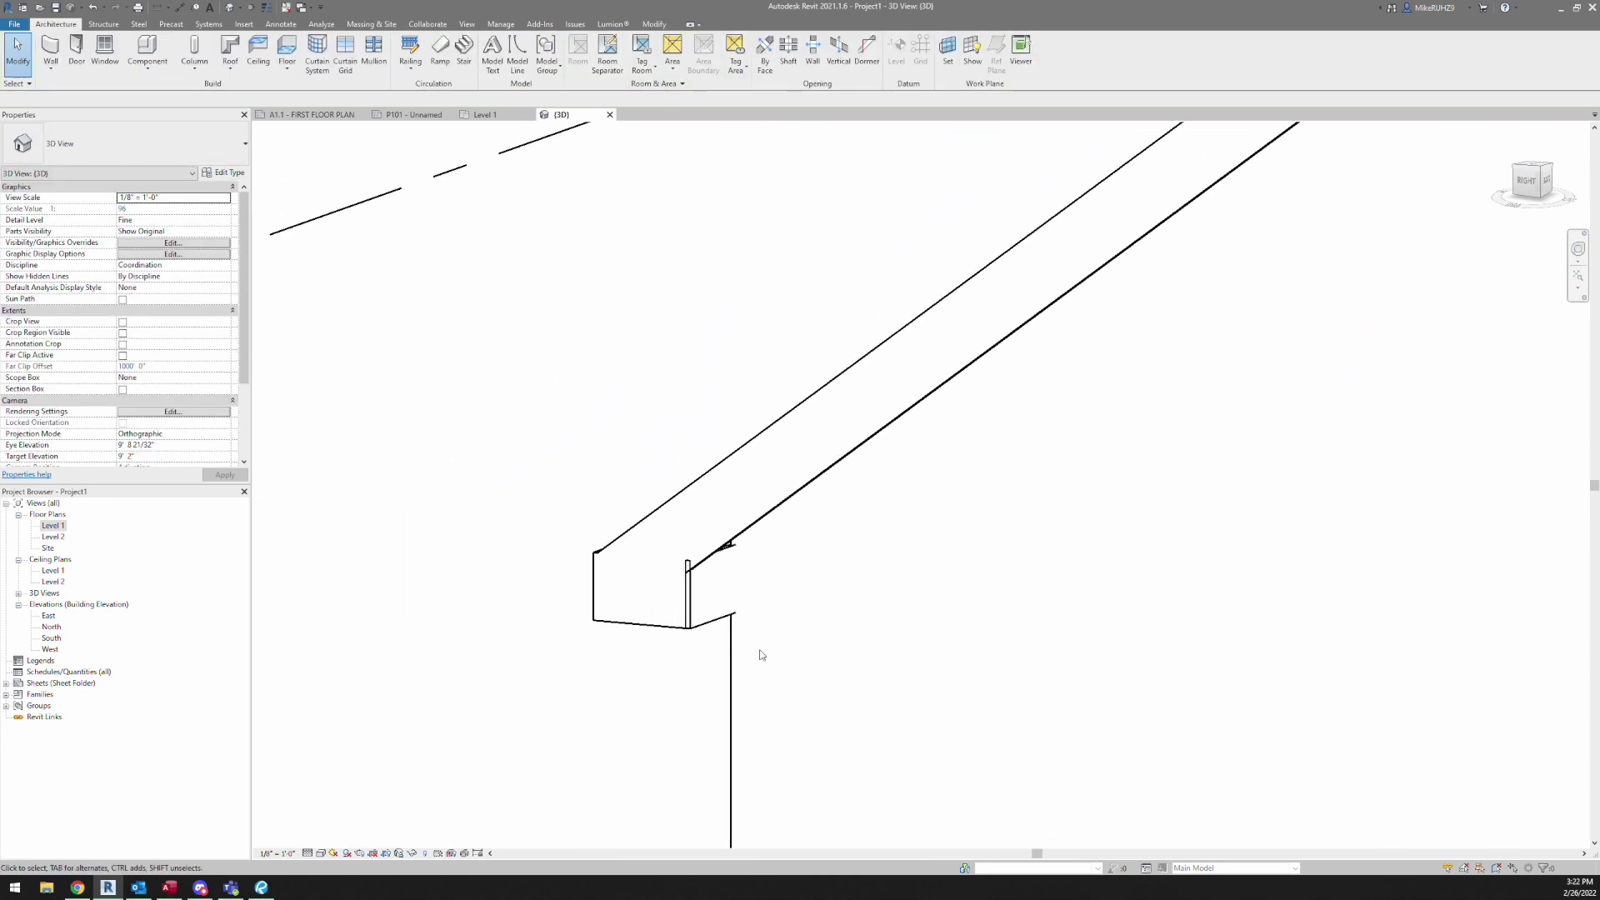
- Try to add a fascia along the upper eave edge at the opposite gable corner
middle_drag(1142, 707, 614, 480)
scroll(652, 481, down, 3)
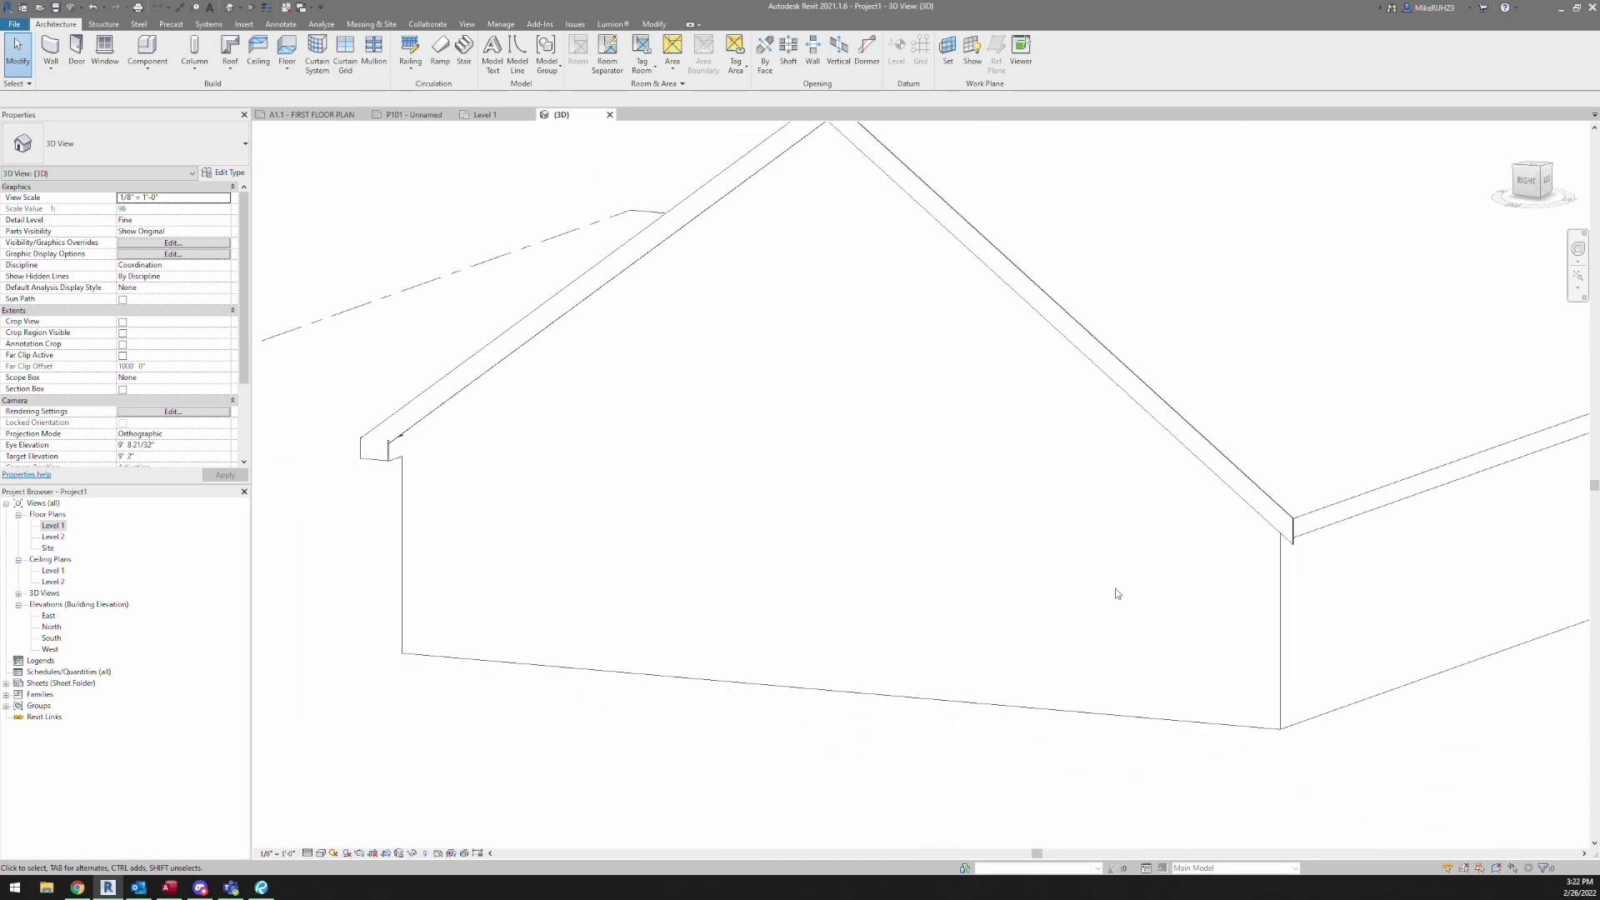
middle_drag(1305, 582, 1116, 589)
scroll(1127, 545, up, 2)
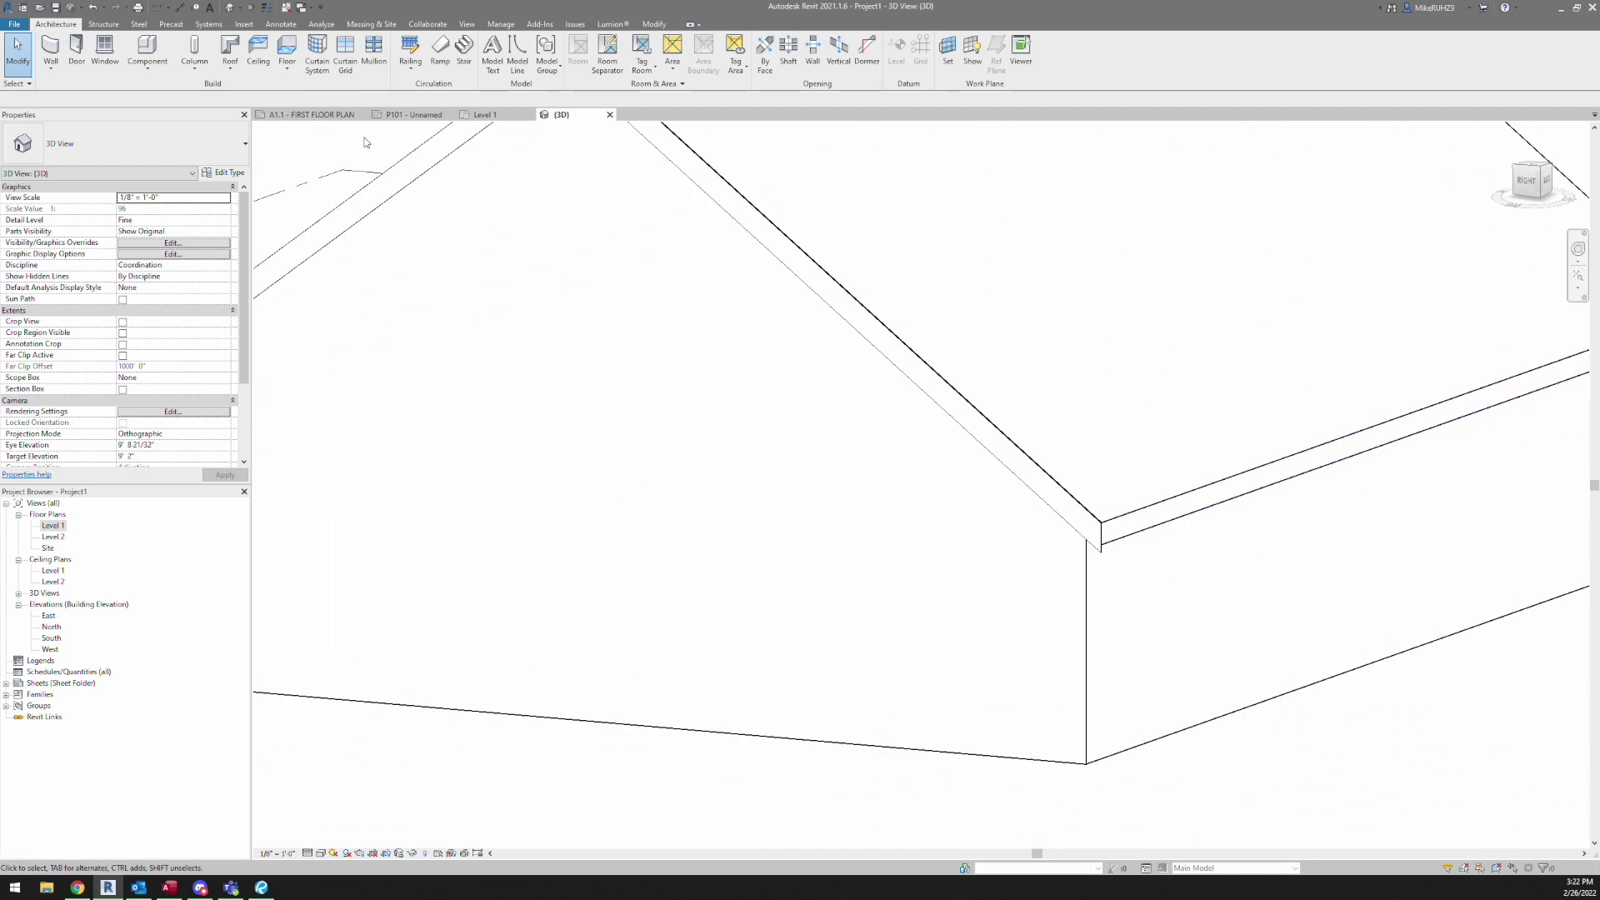
click(229, 70)
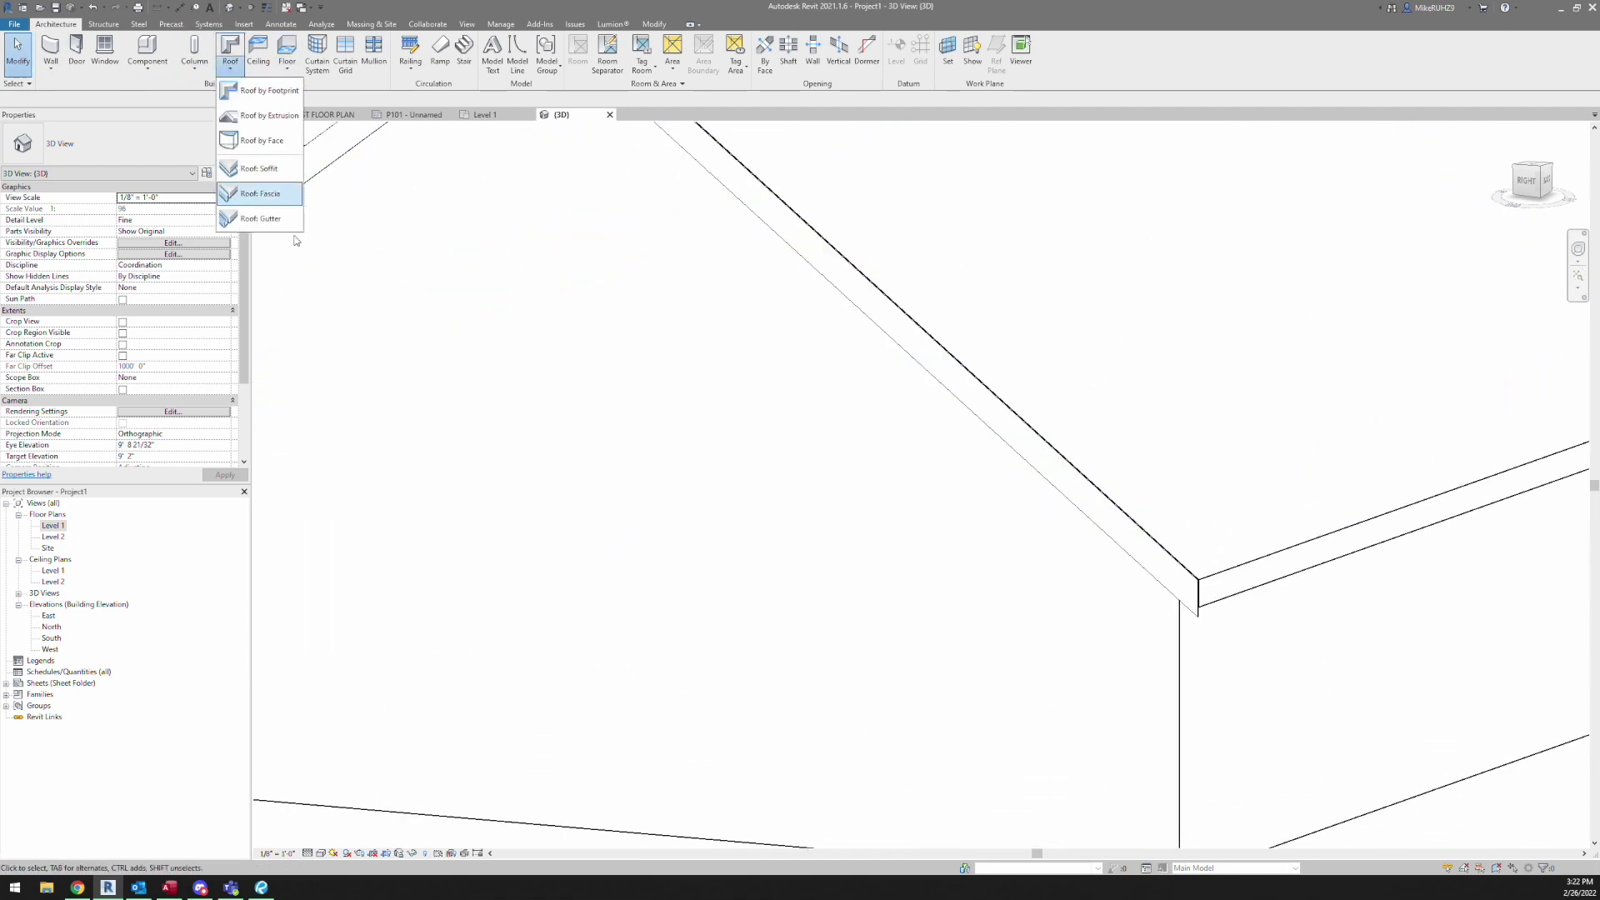
click(254, 204)
click(1250, 562)
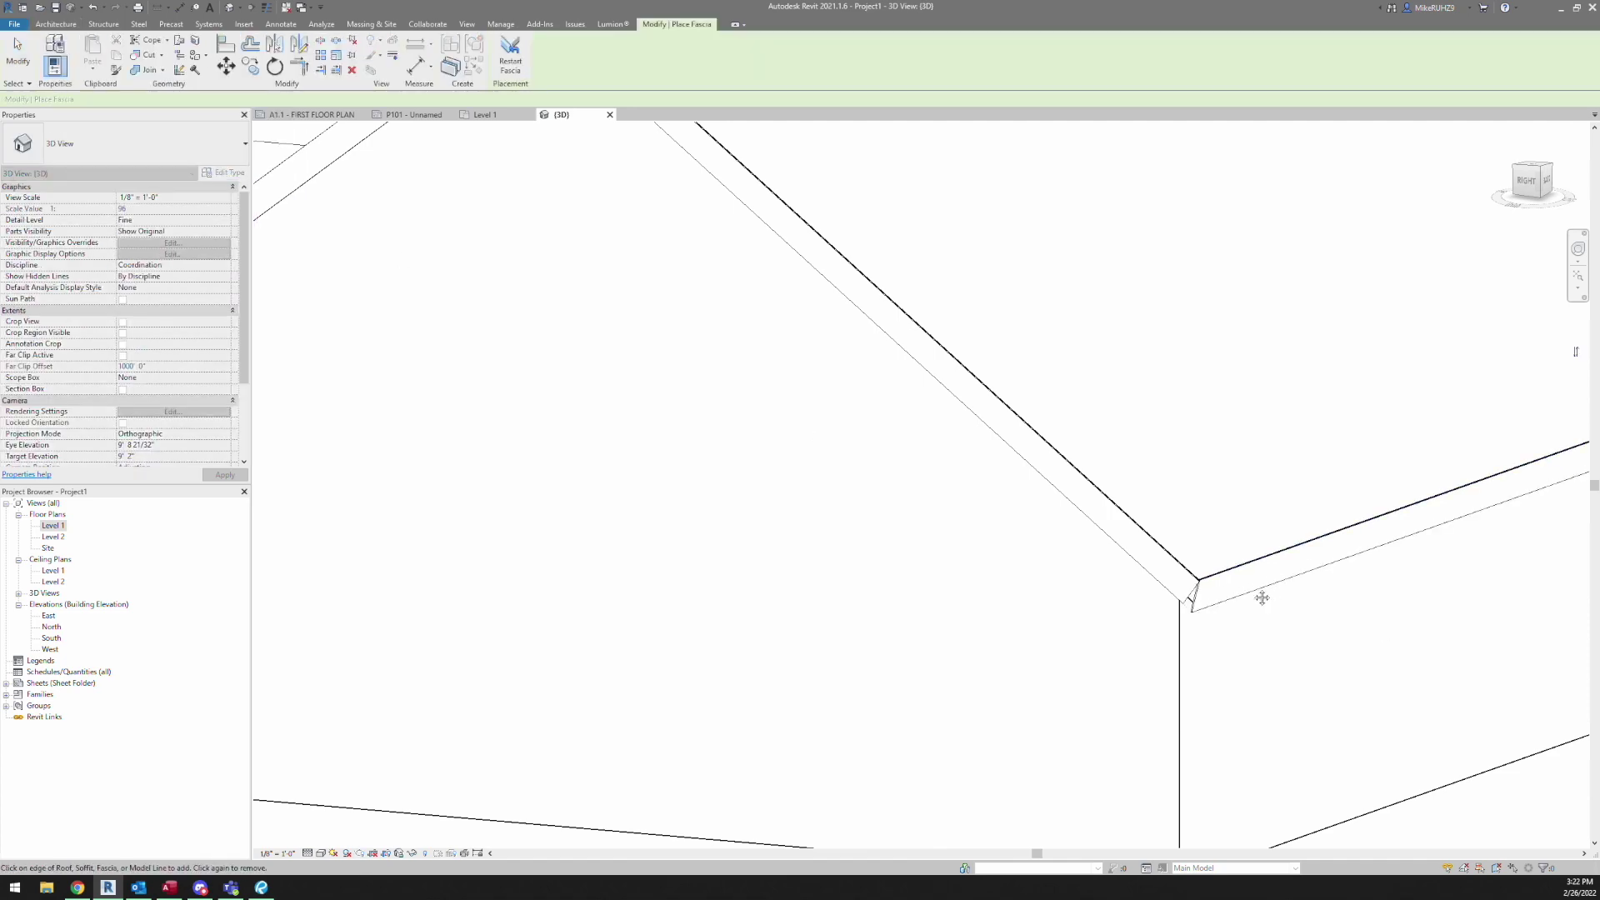
middle_drag(1271, 600, 1244, 592)
key(Escape)
scroll(1183, 594, down, 4)
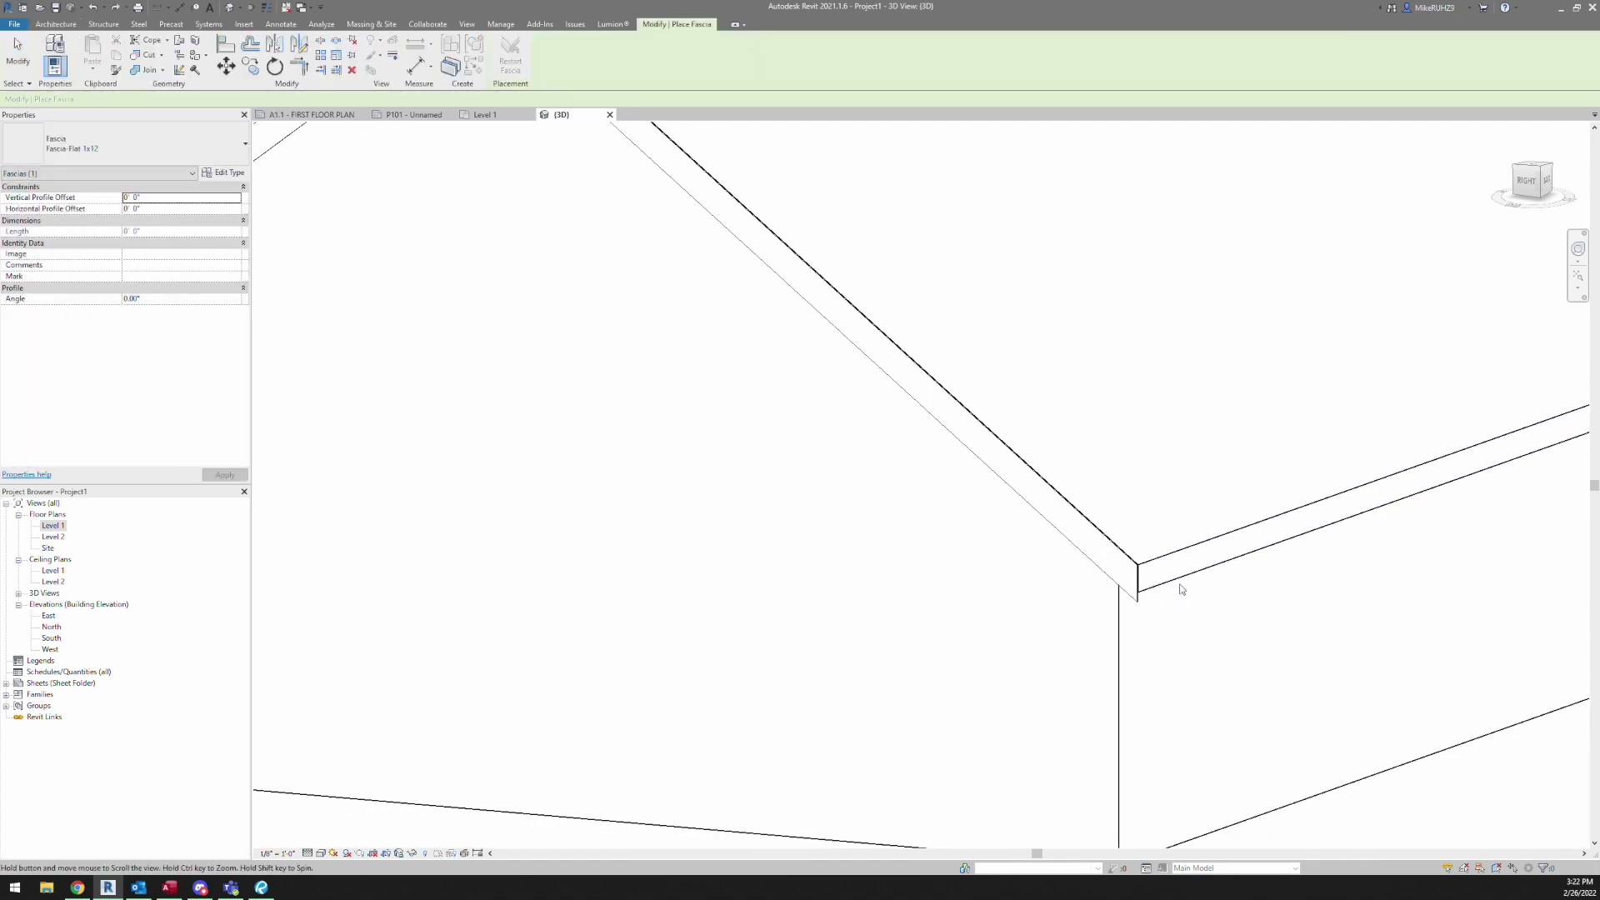
key(Escape)
click(1163, 589)
key(Escape)
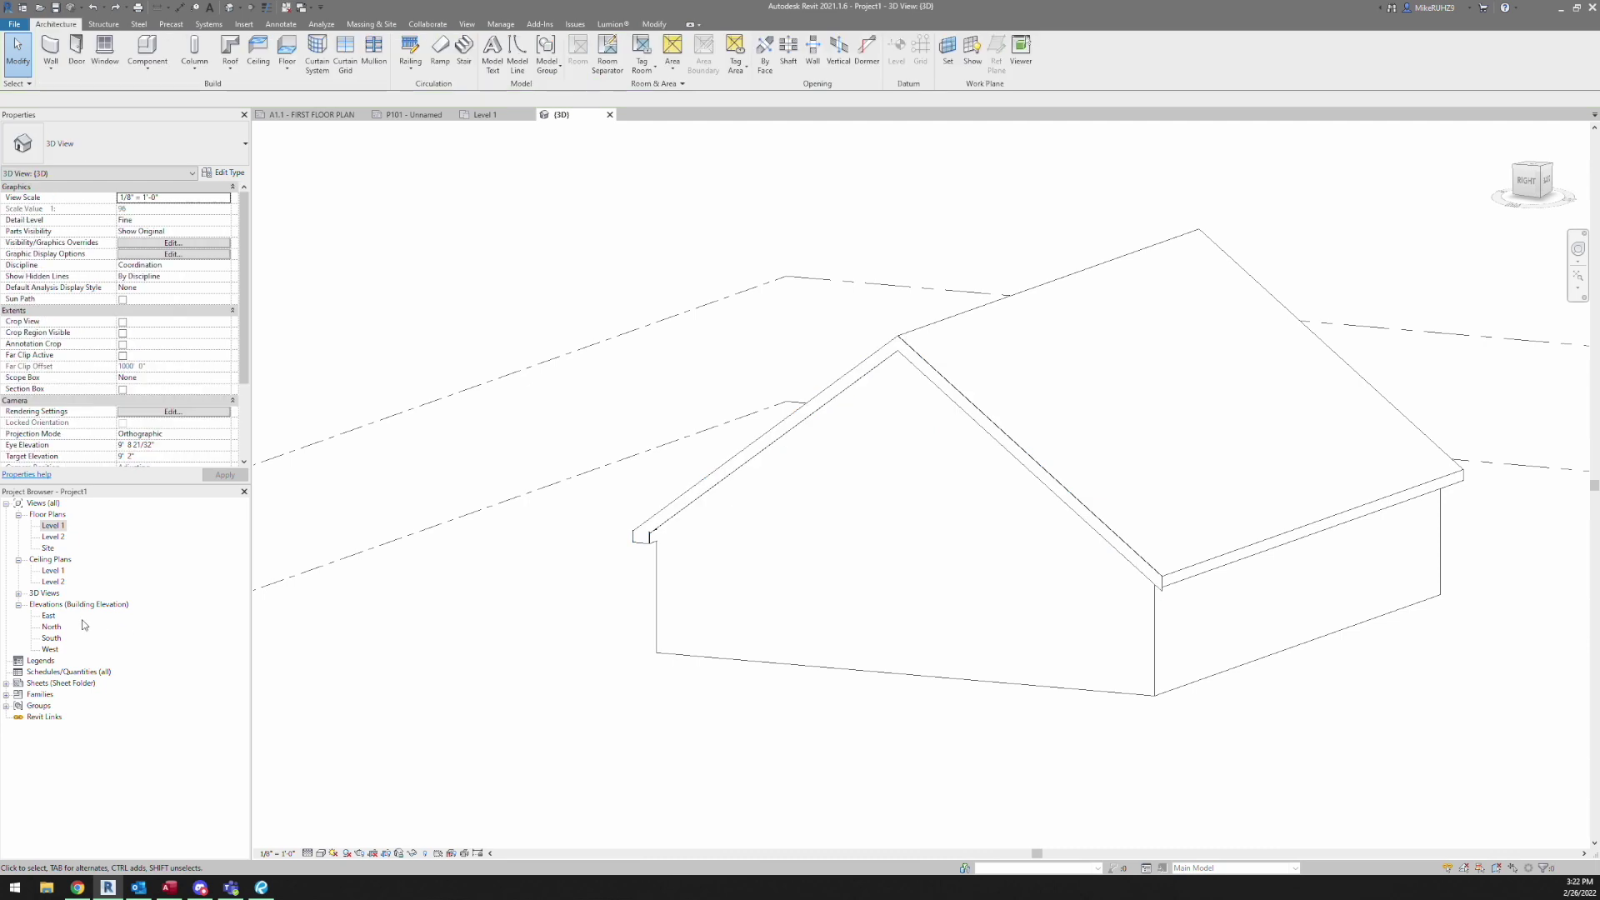
- Open the East elevation at the eave corner opposite the completed return
double_click(49, 616)
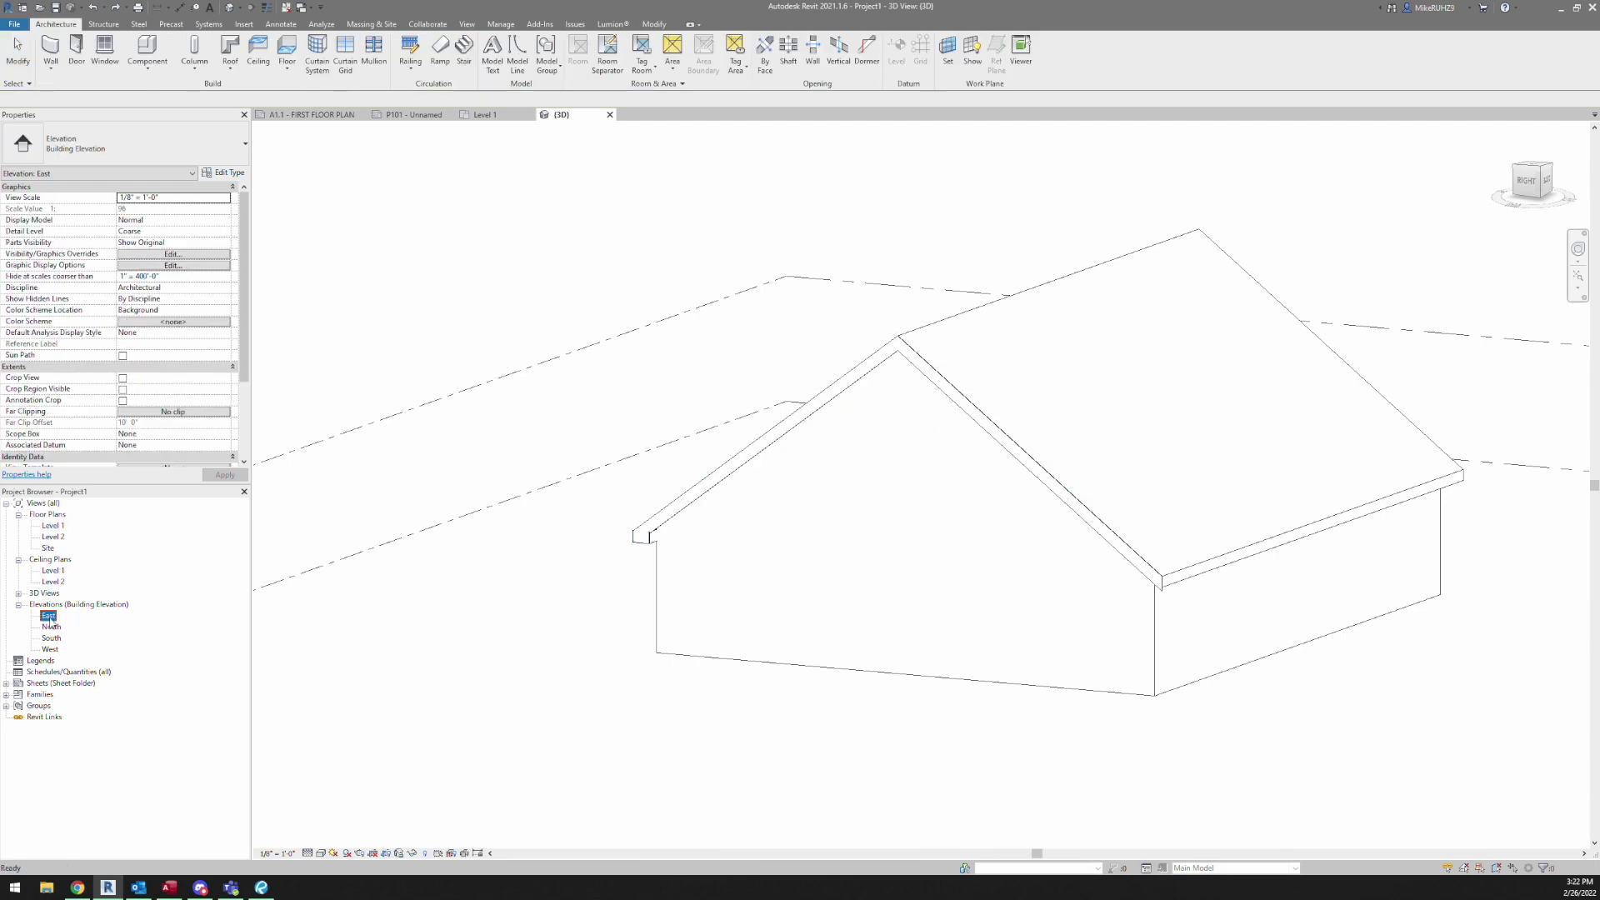
scroll(1075, 524, up, 5)
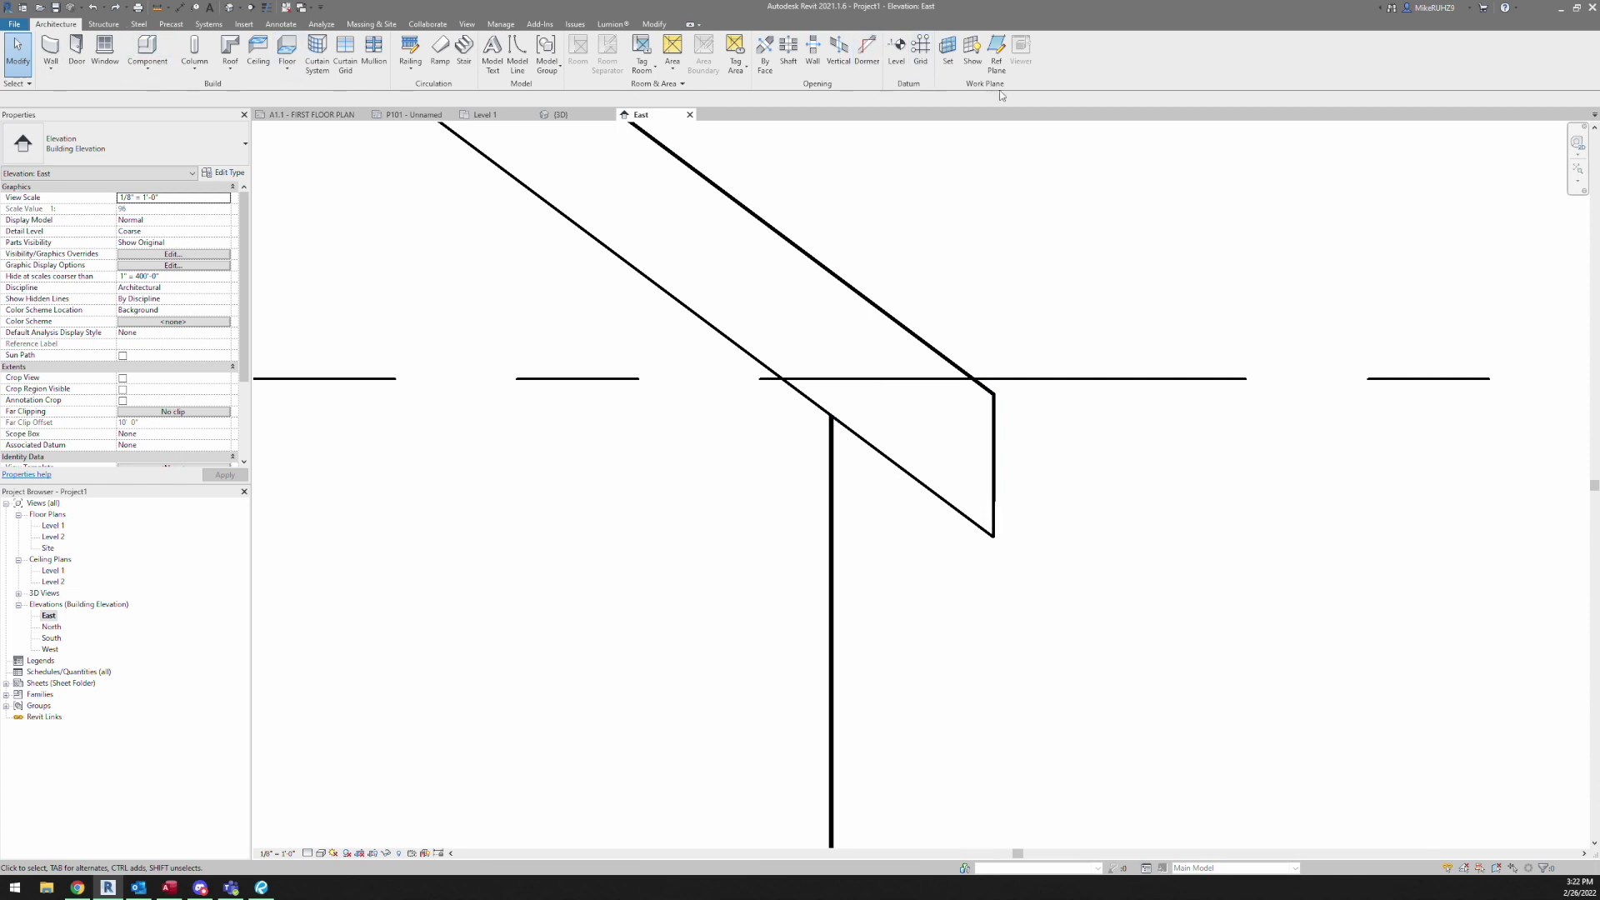
click(948, 59)
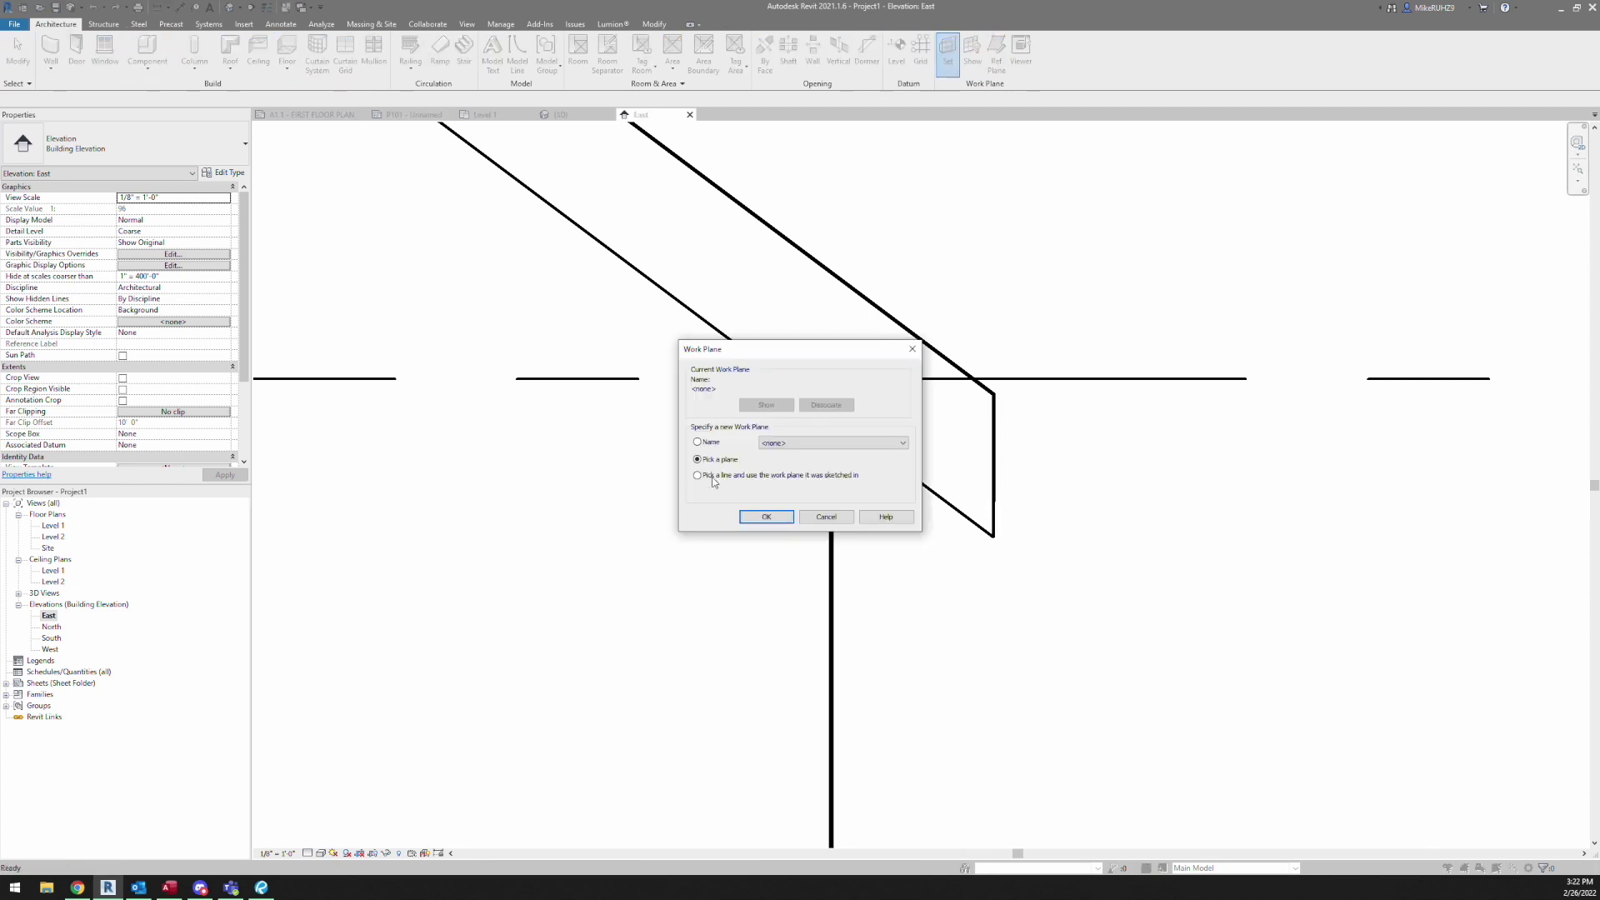
click(763, 517)
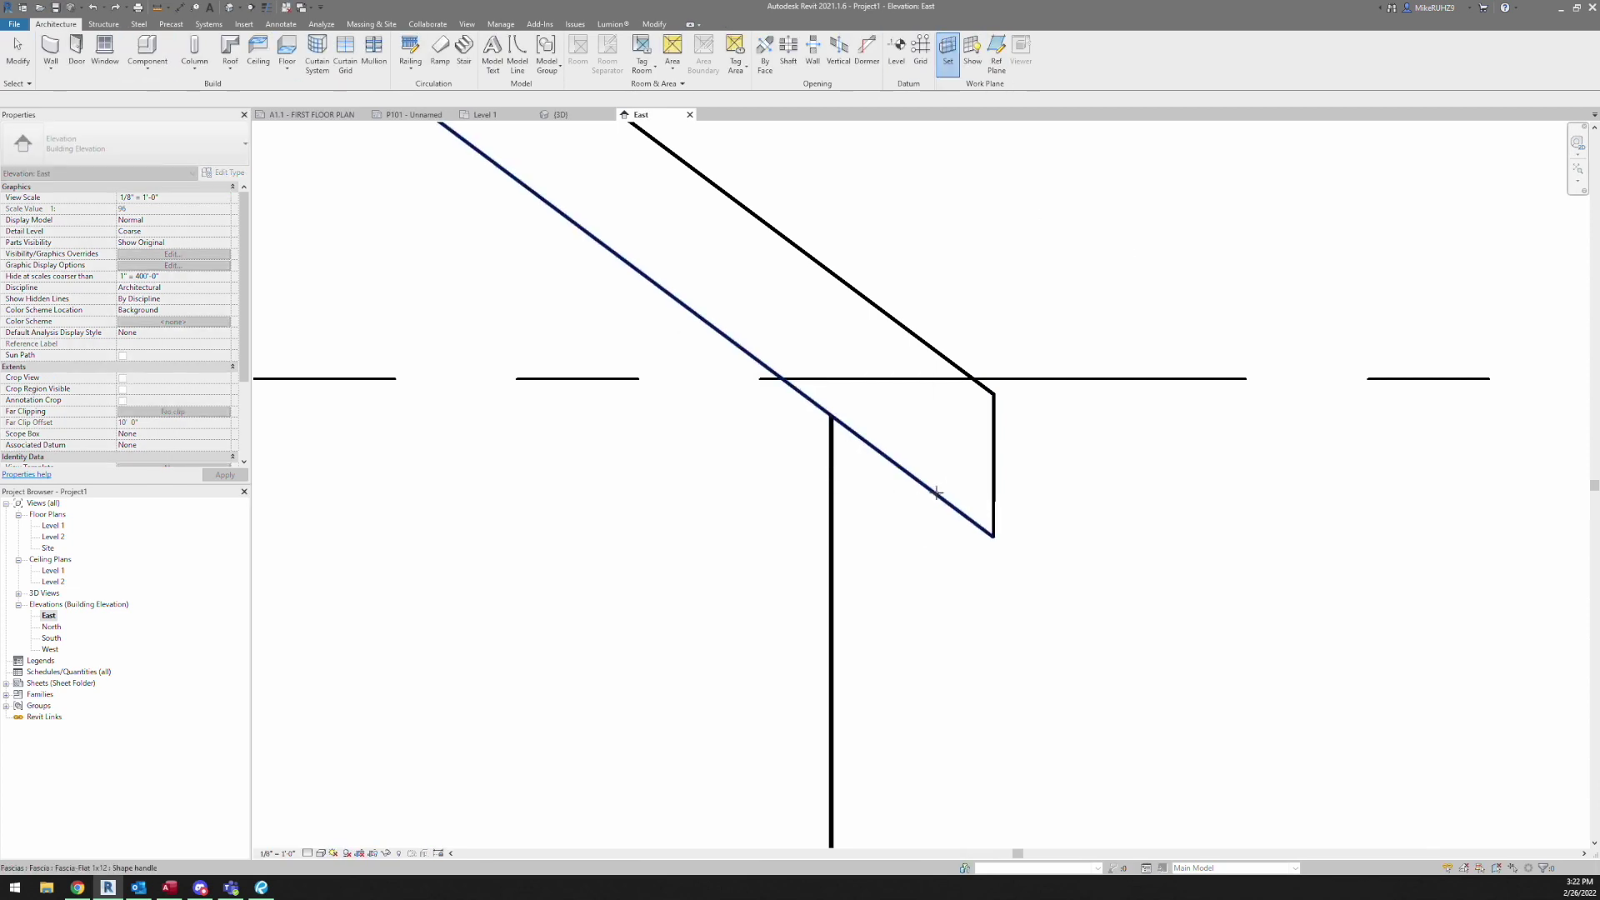
click(933, 494)
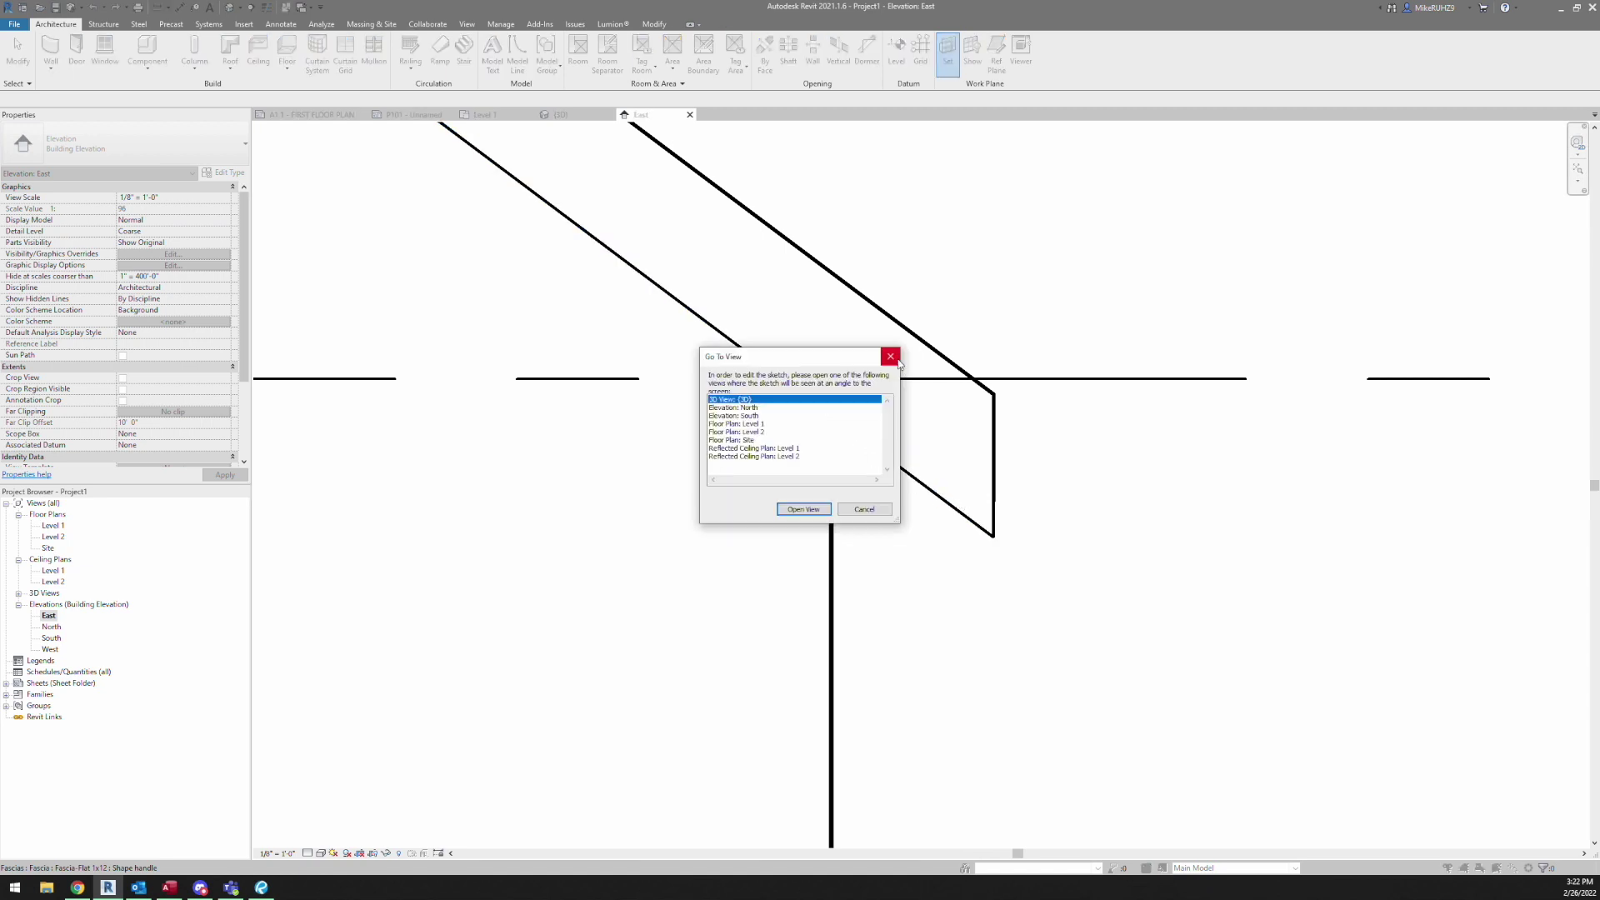
click(891, 357)
- Set the work plane by picking the face of the sloped gable fascia at the eave corner
click(948, 59)
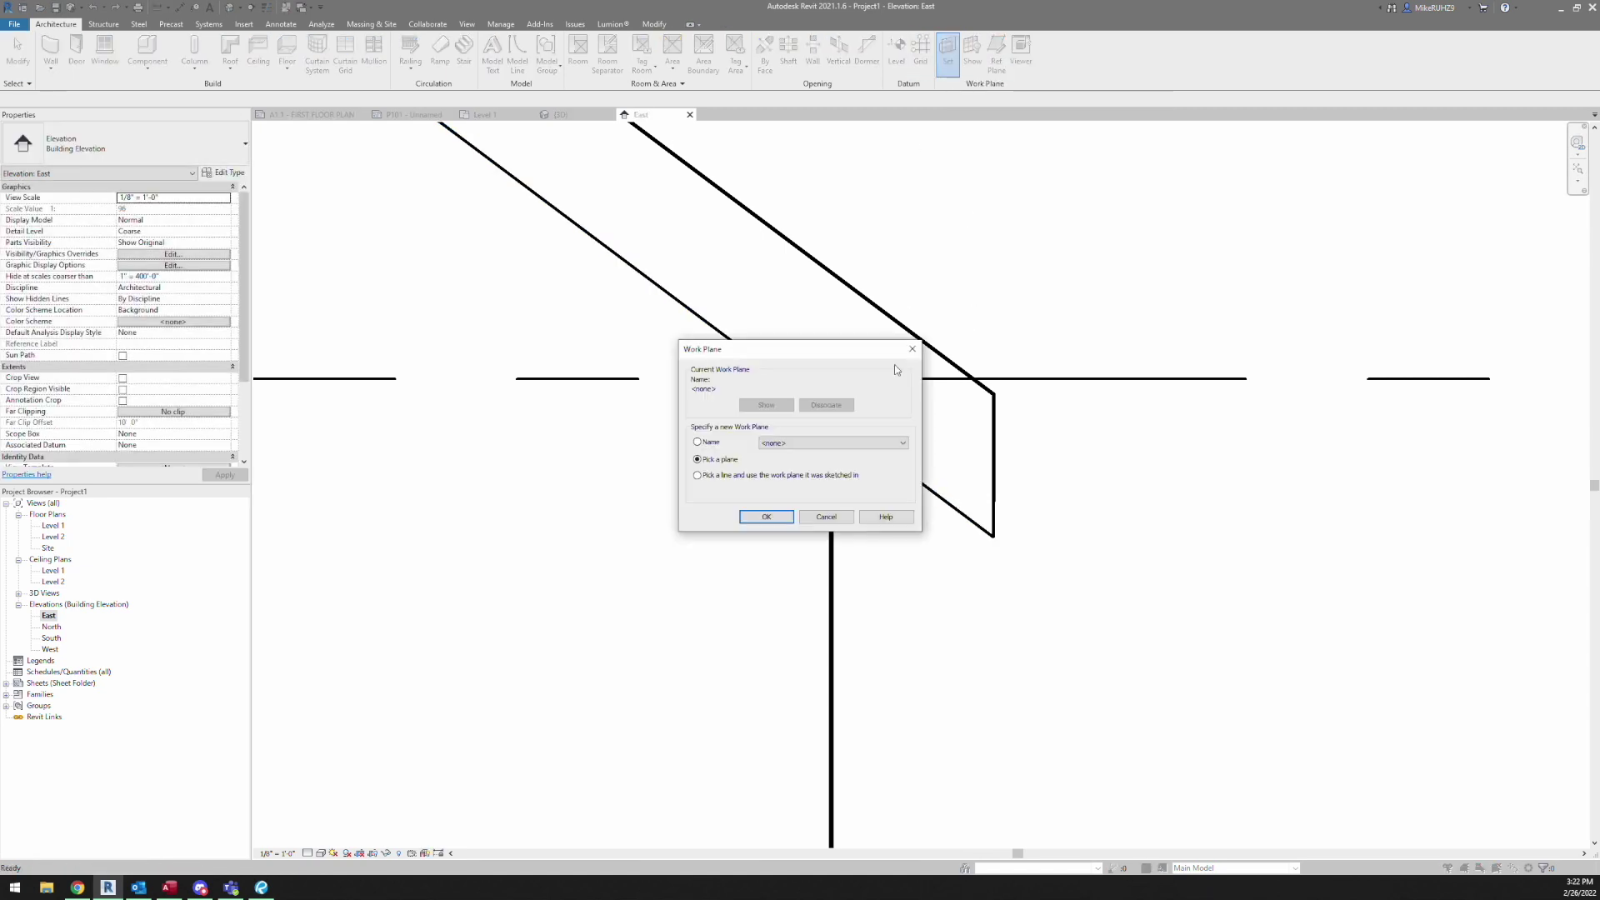
click(763, 517)
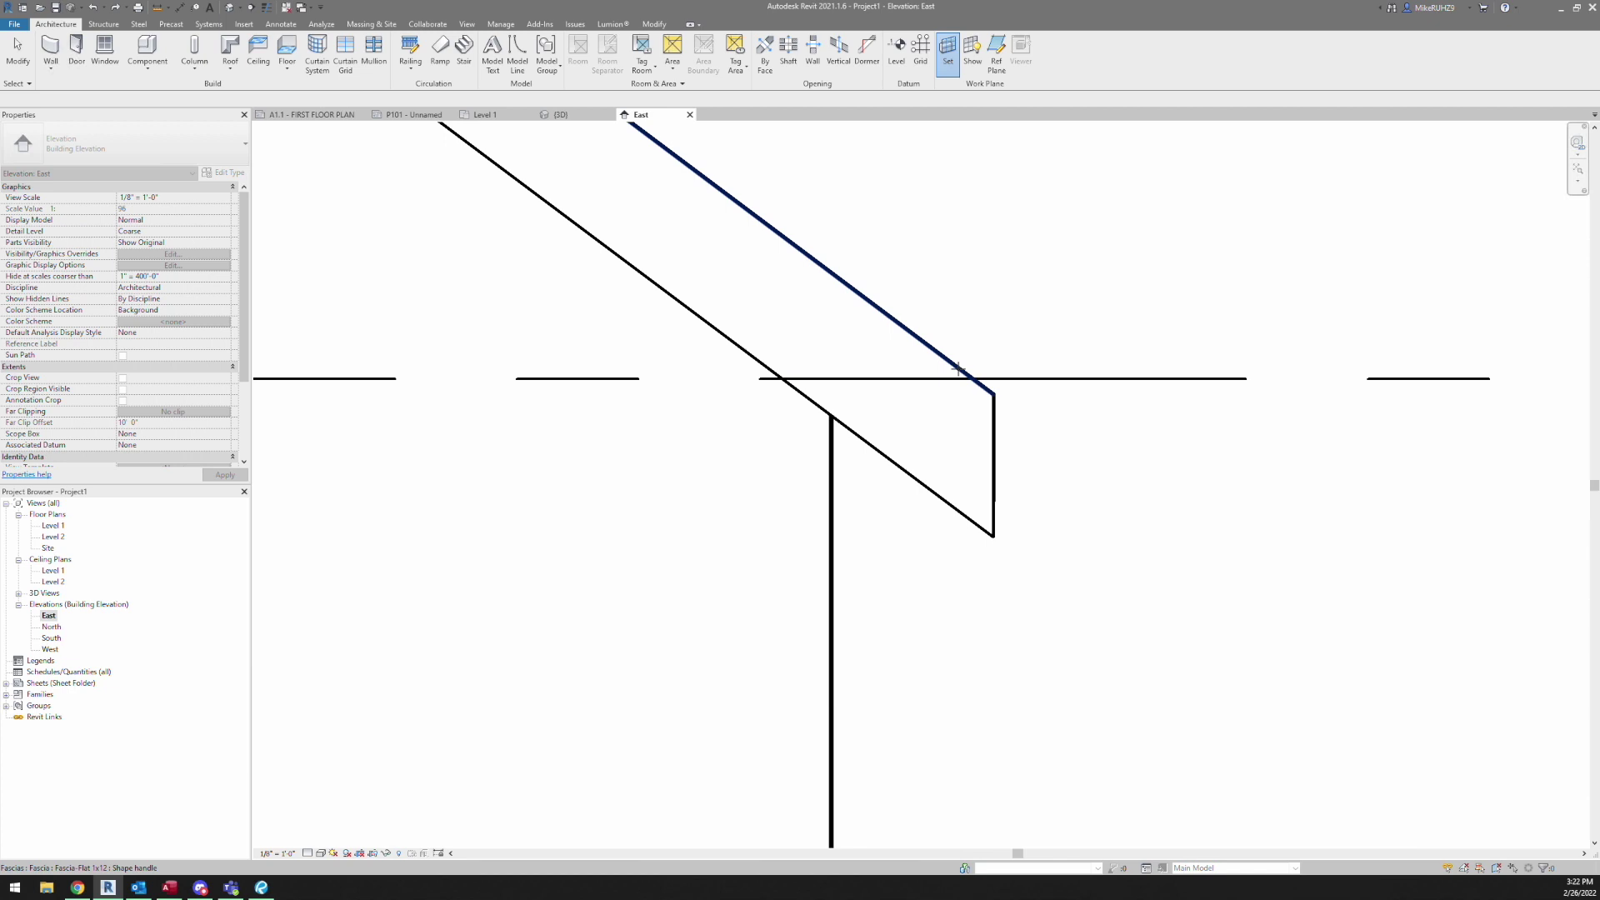
click(960, 375)
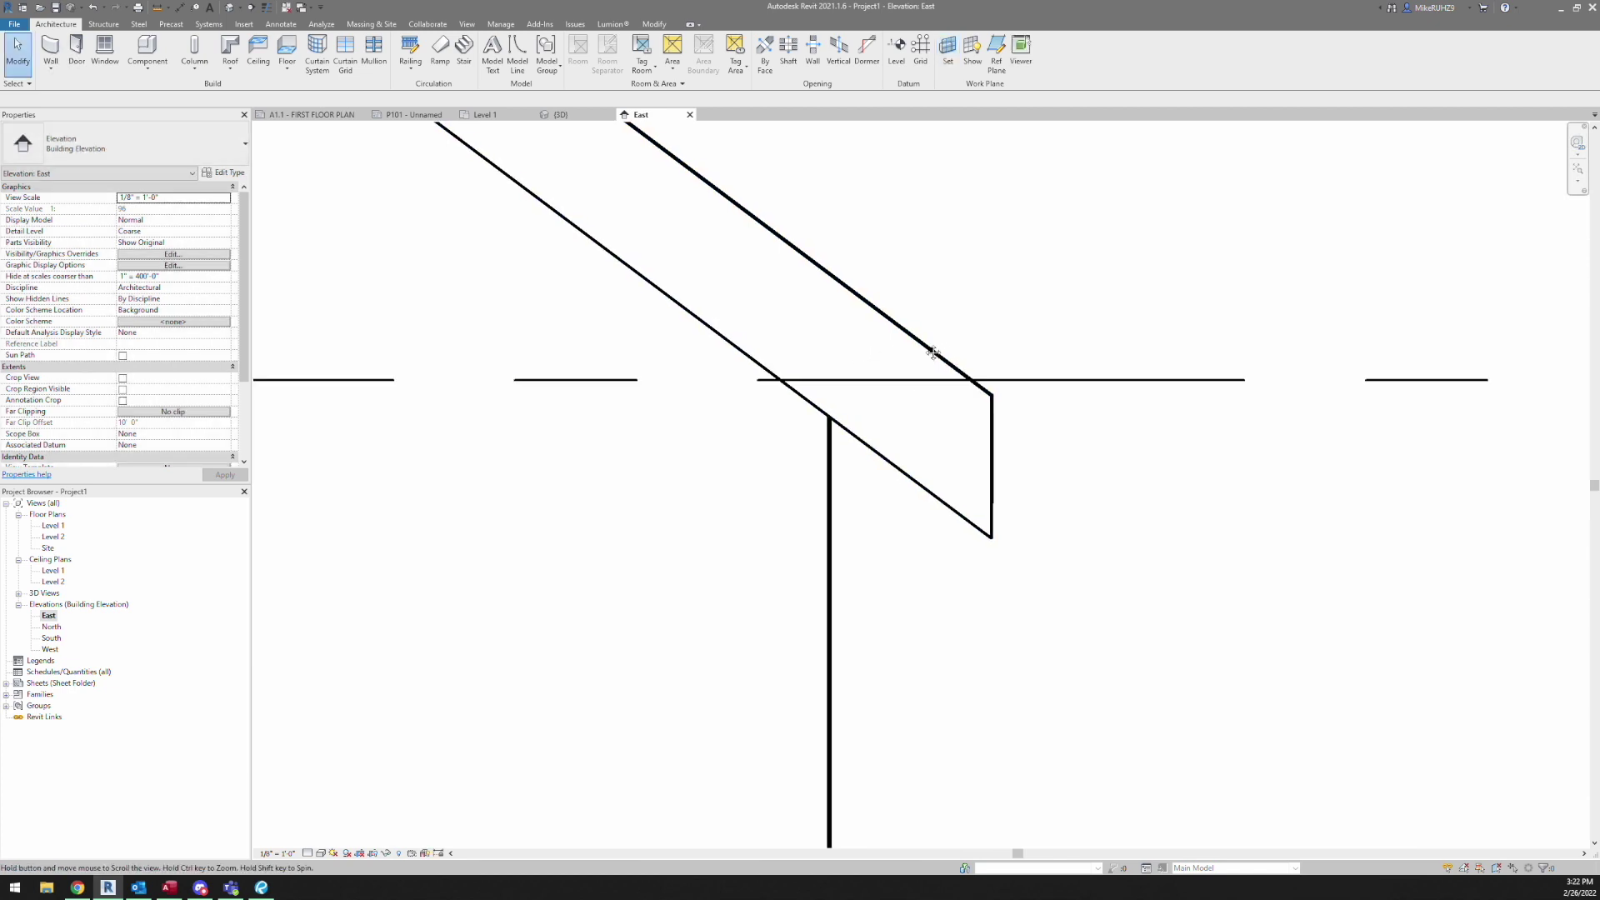
- Start a model in-place component in the Roofs category, accepting the suggested family name
click(155, 75)
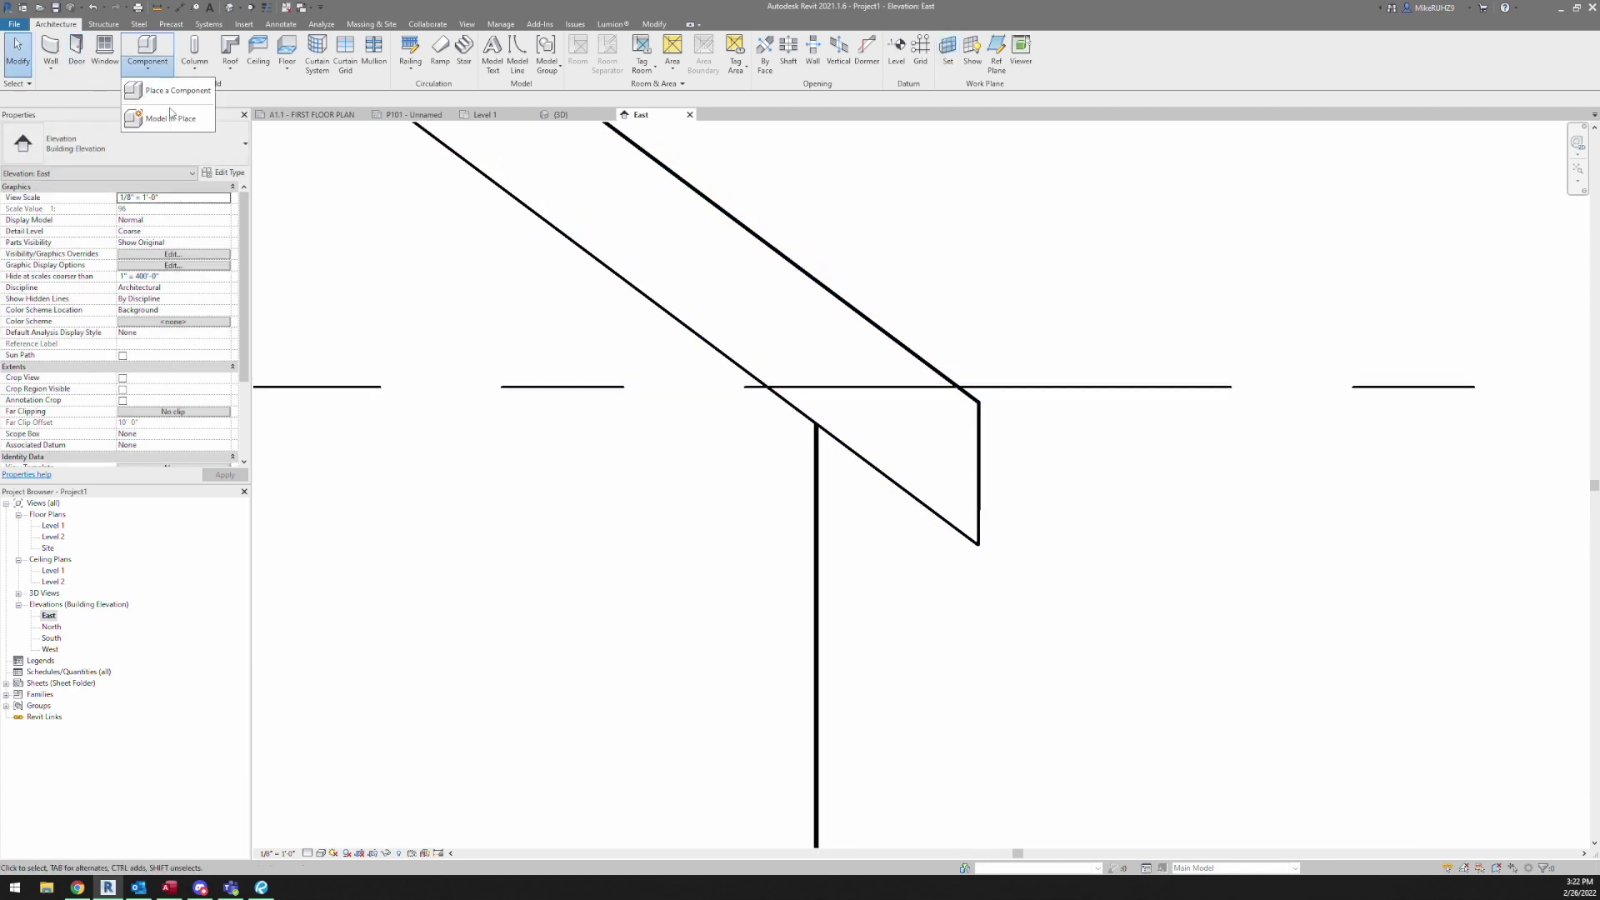
click(167, 125)
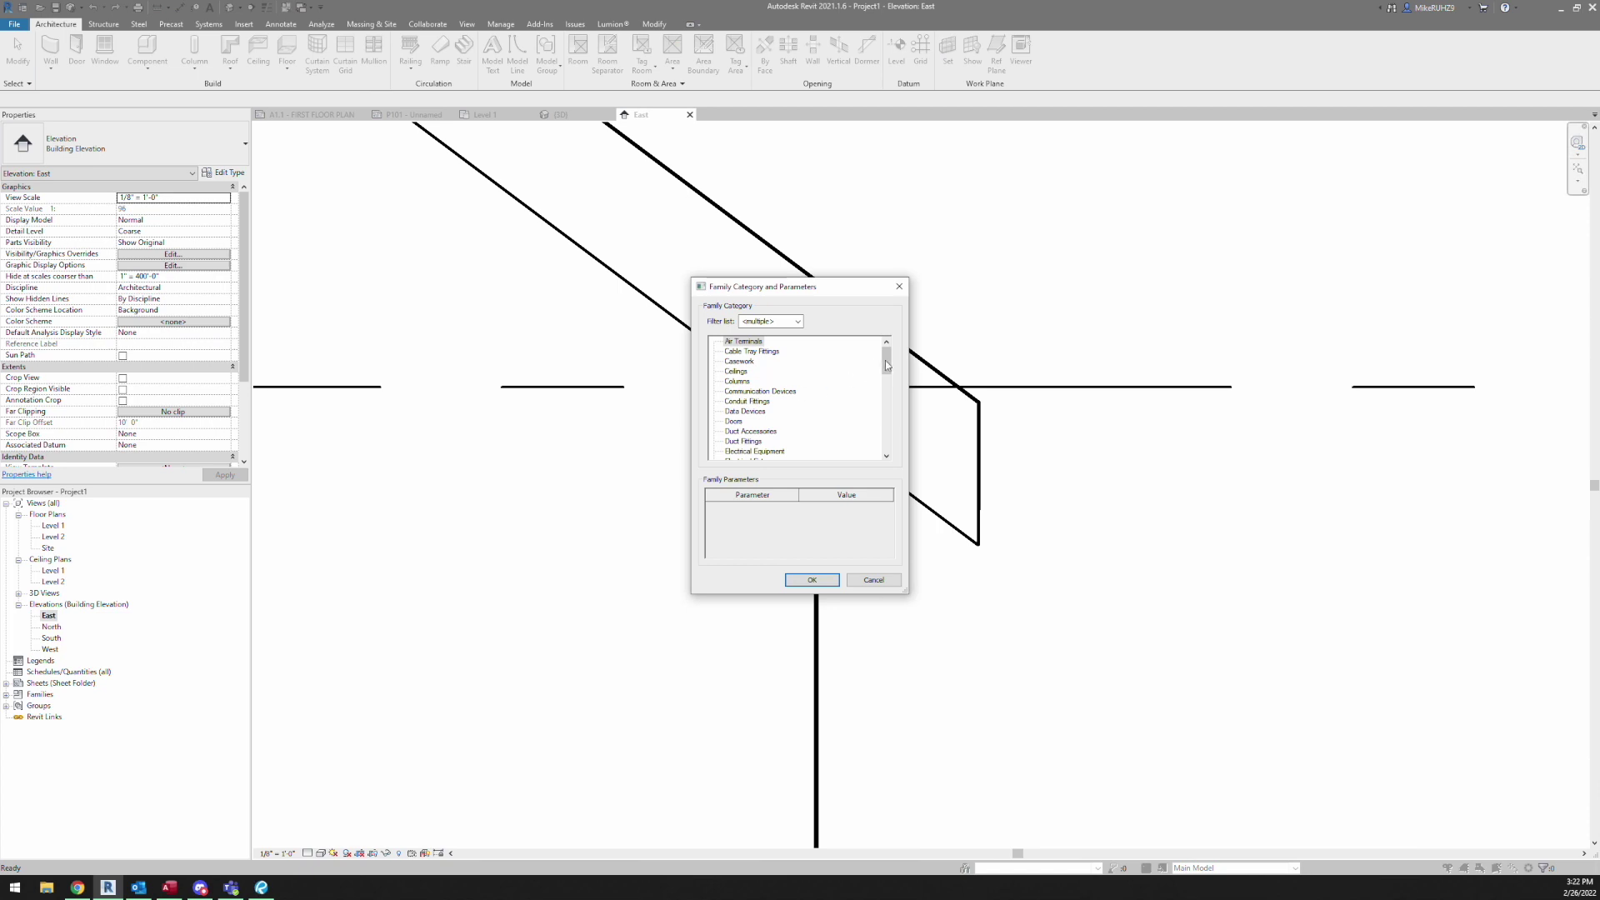
drag(886, 364, 895, 421)
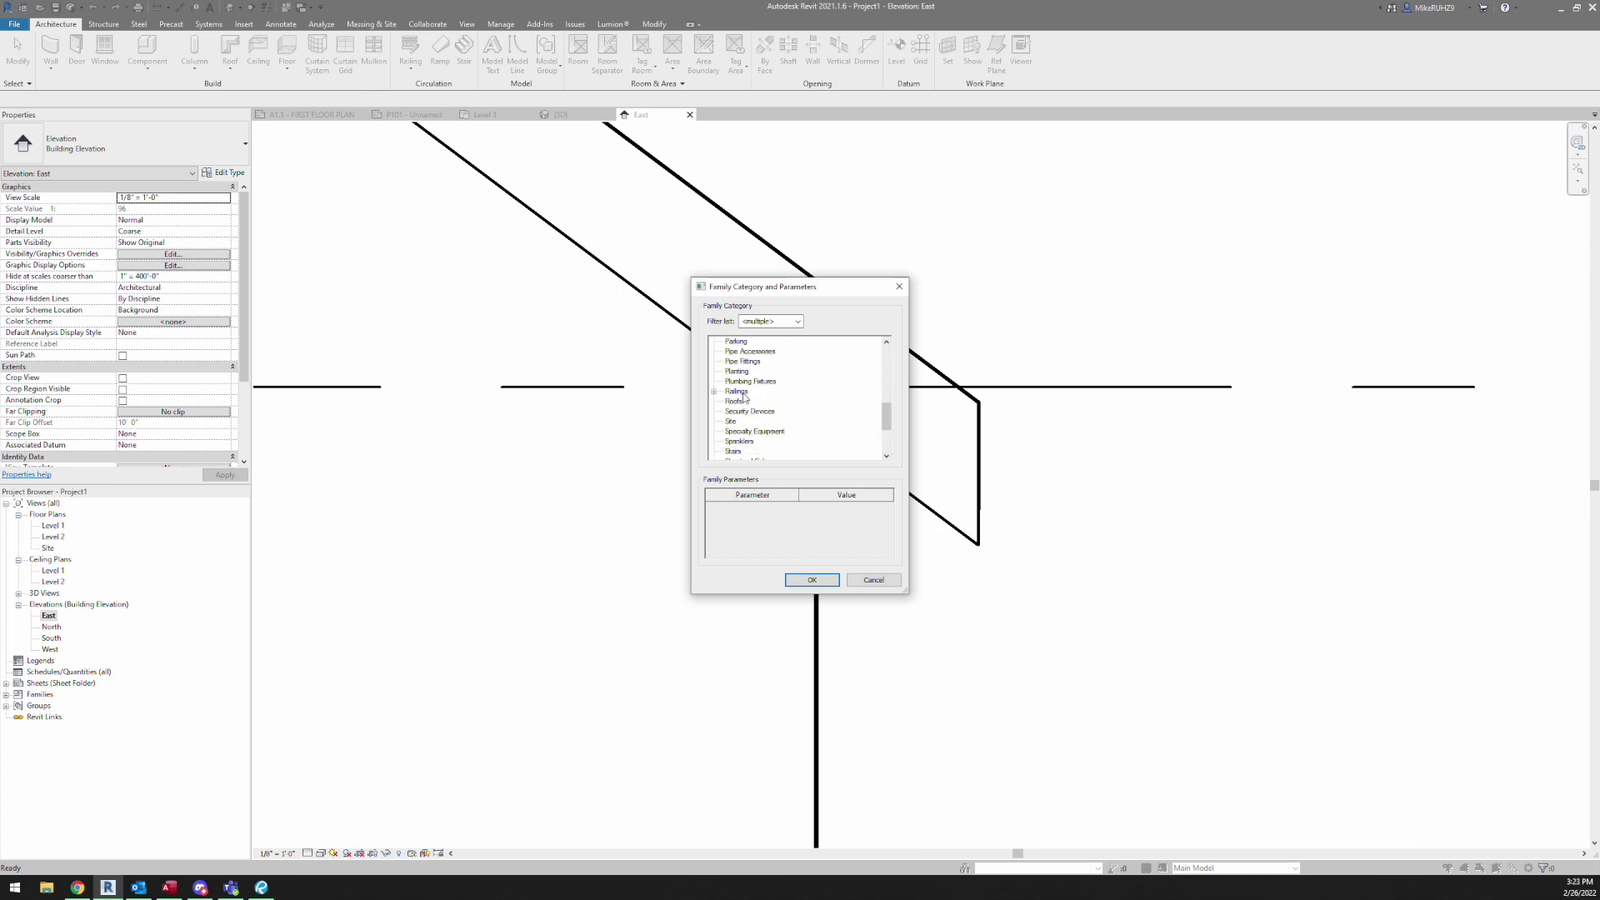
double_click(734, 403)
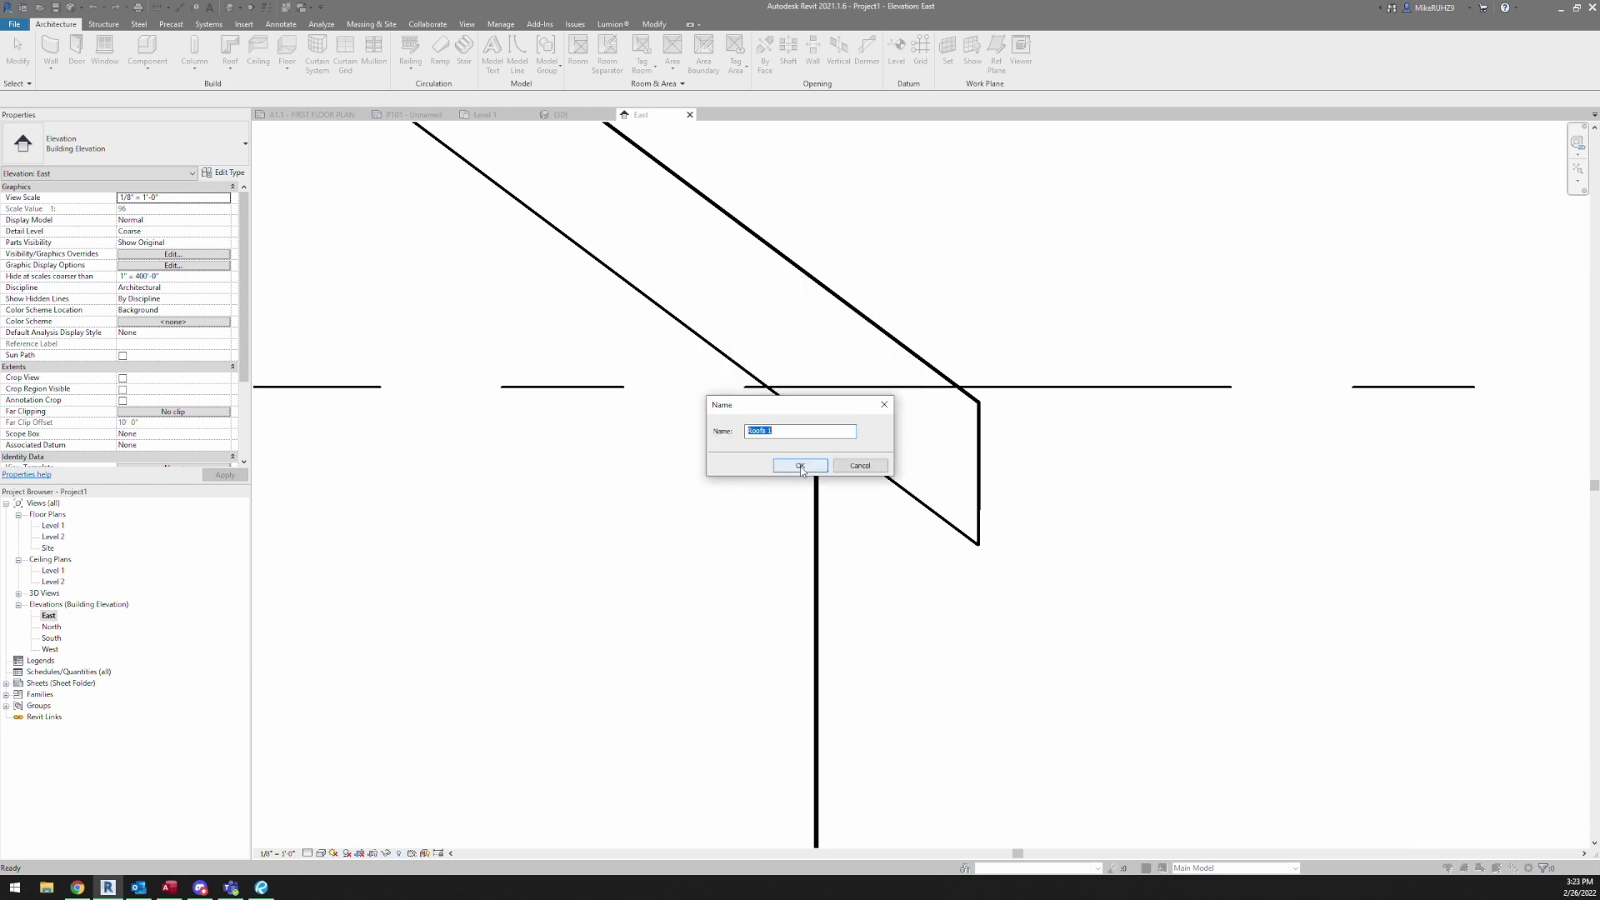
click(800, 466)
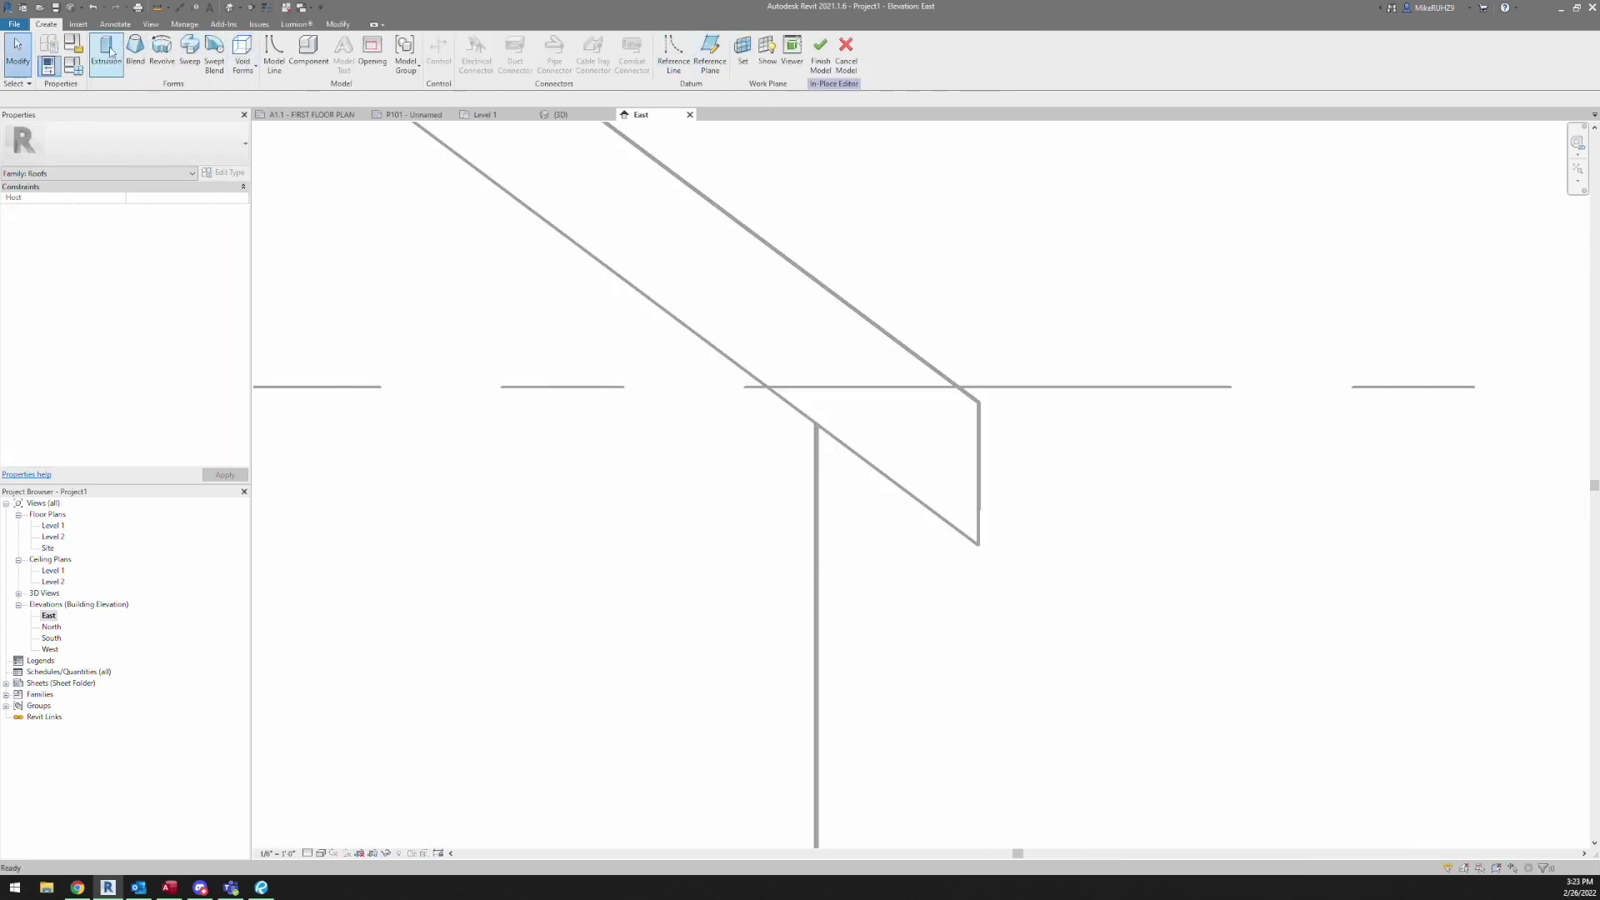
- Create a 1'-0" deep extrusion from a triangle about 1'-0" high between the wall, the fascia's sloped underside and its lower tip, and finish the model
click(106, 50)
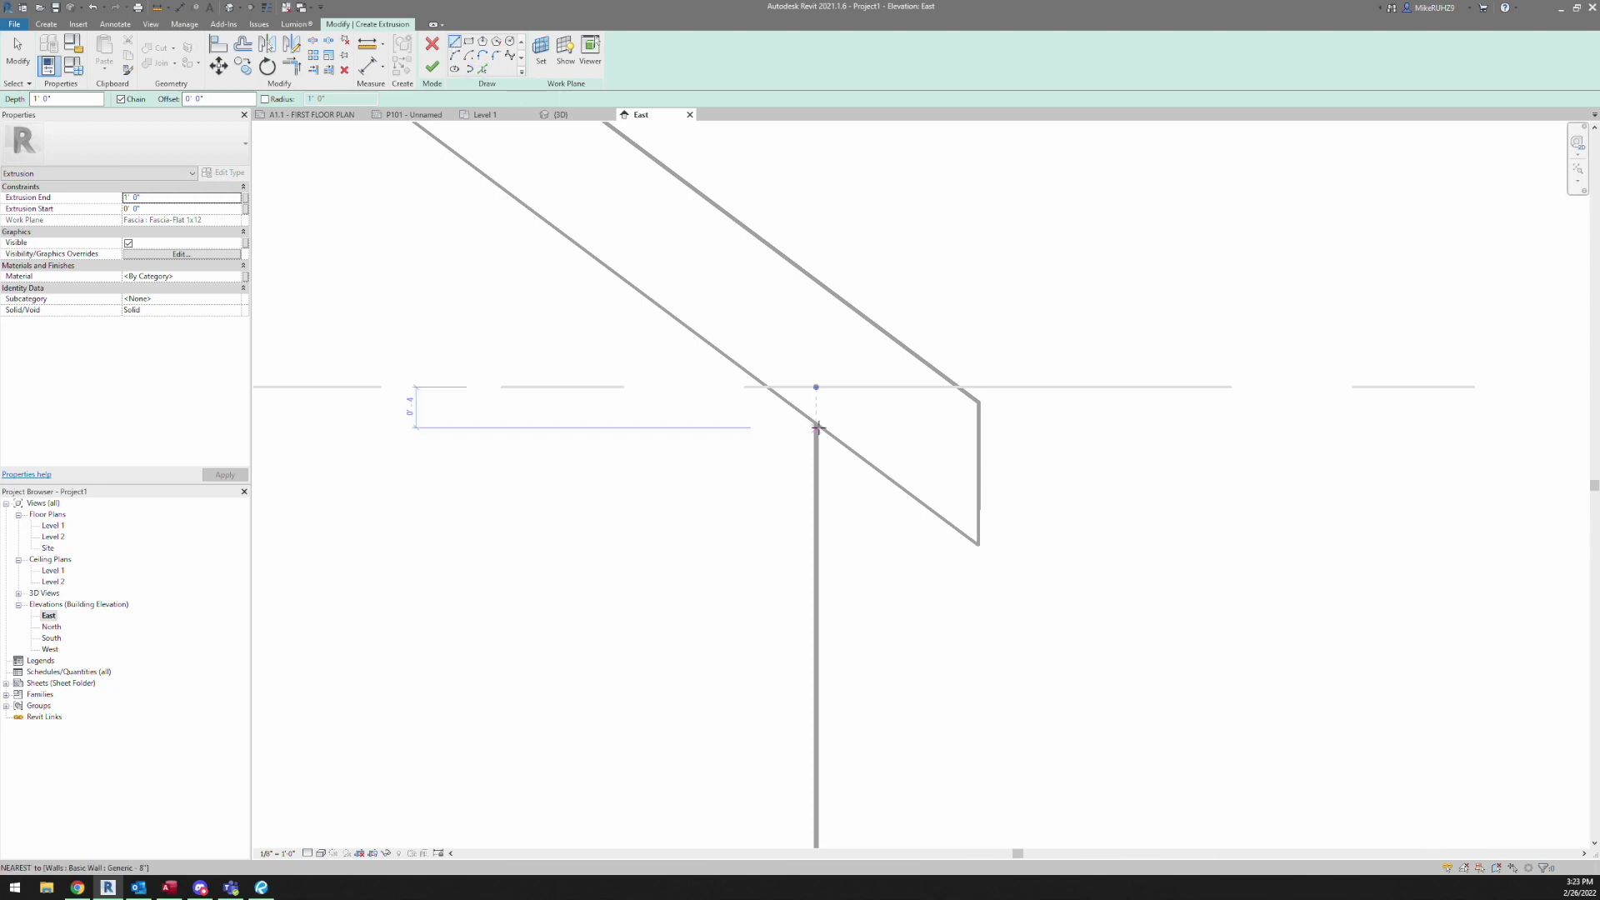
click(979, 546)
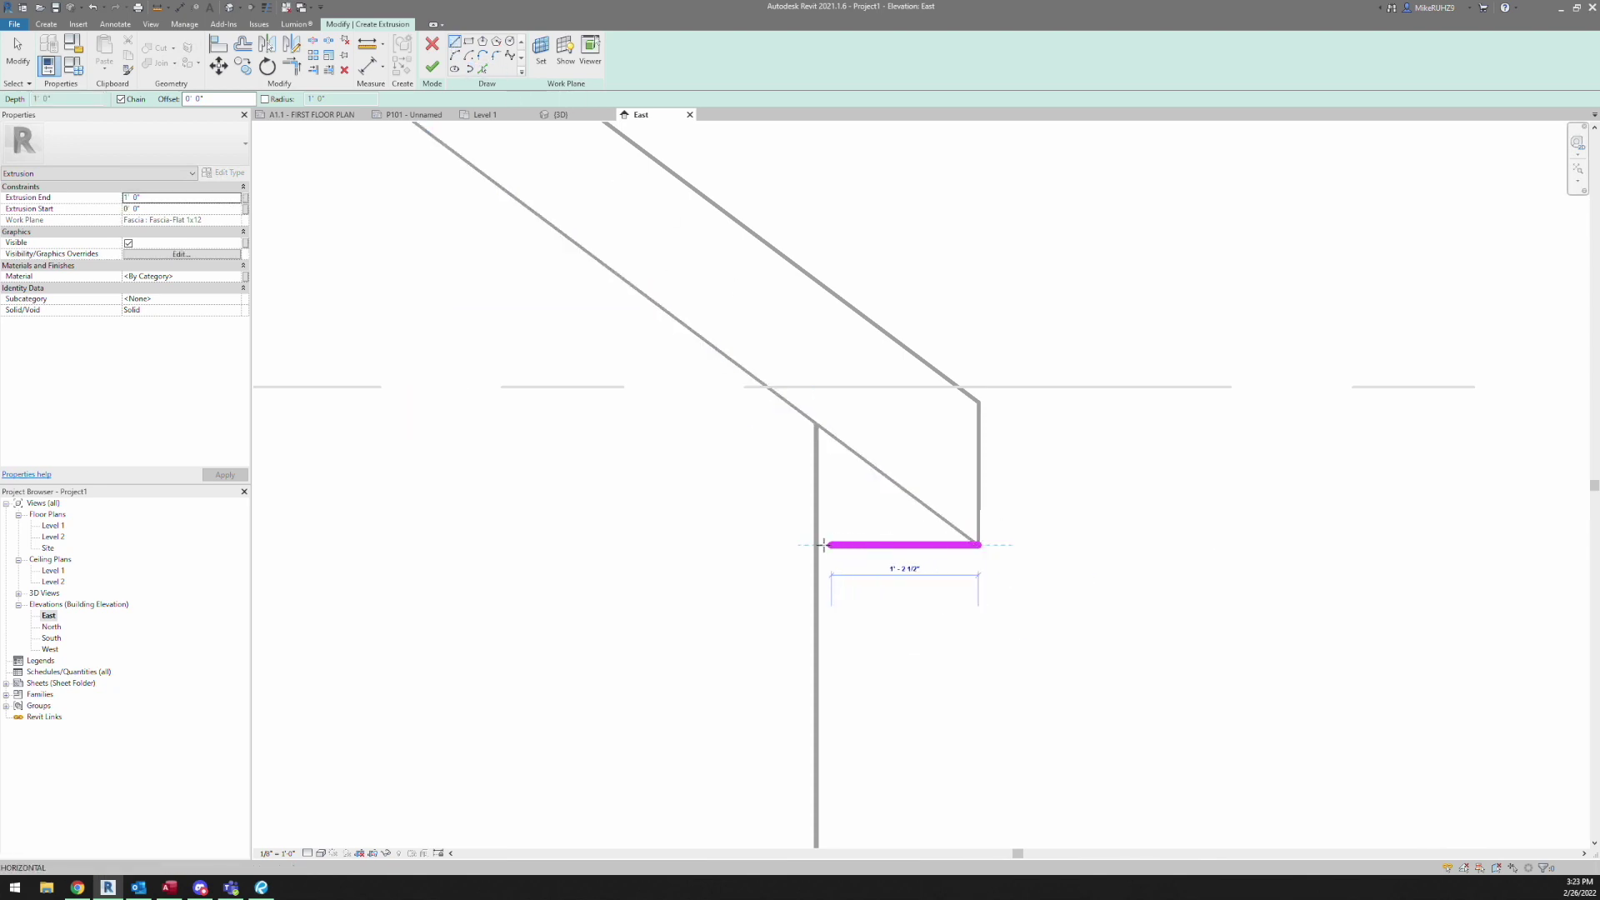
click(816, 546)
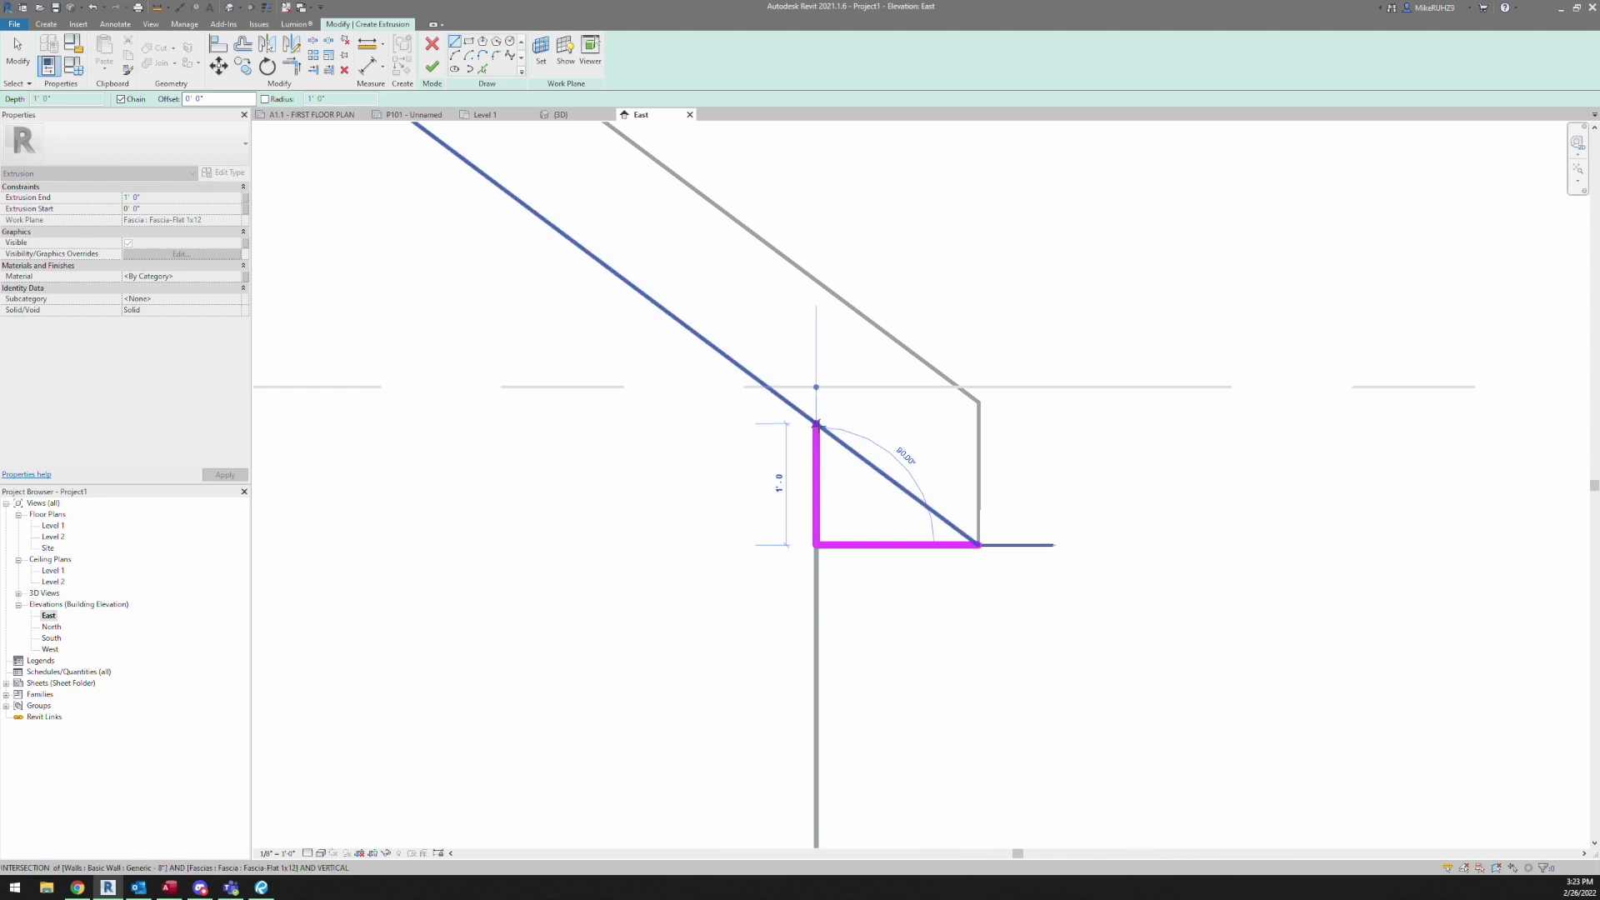
click(816, 423)
click(979, 546)
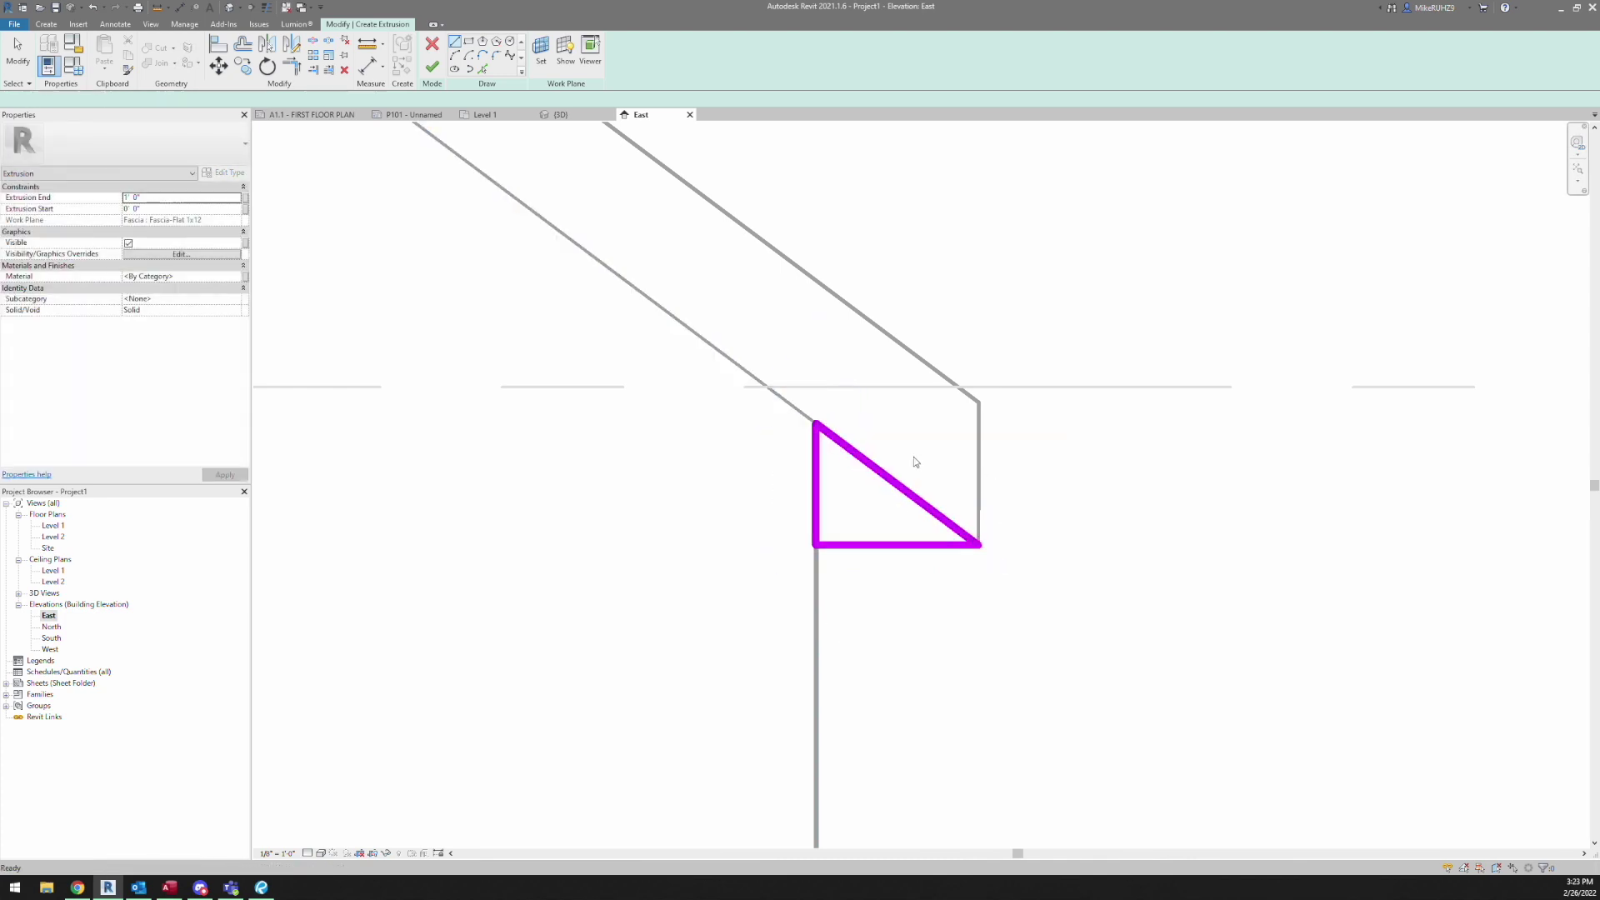
key(Escape)
key(Escape)
click(433, 67)
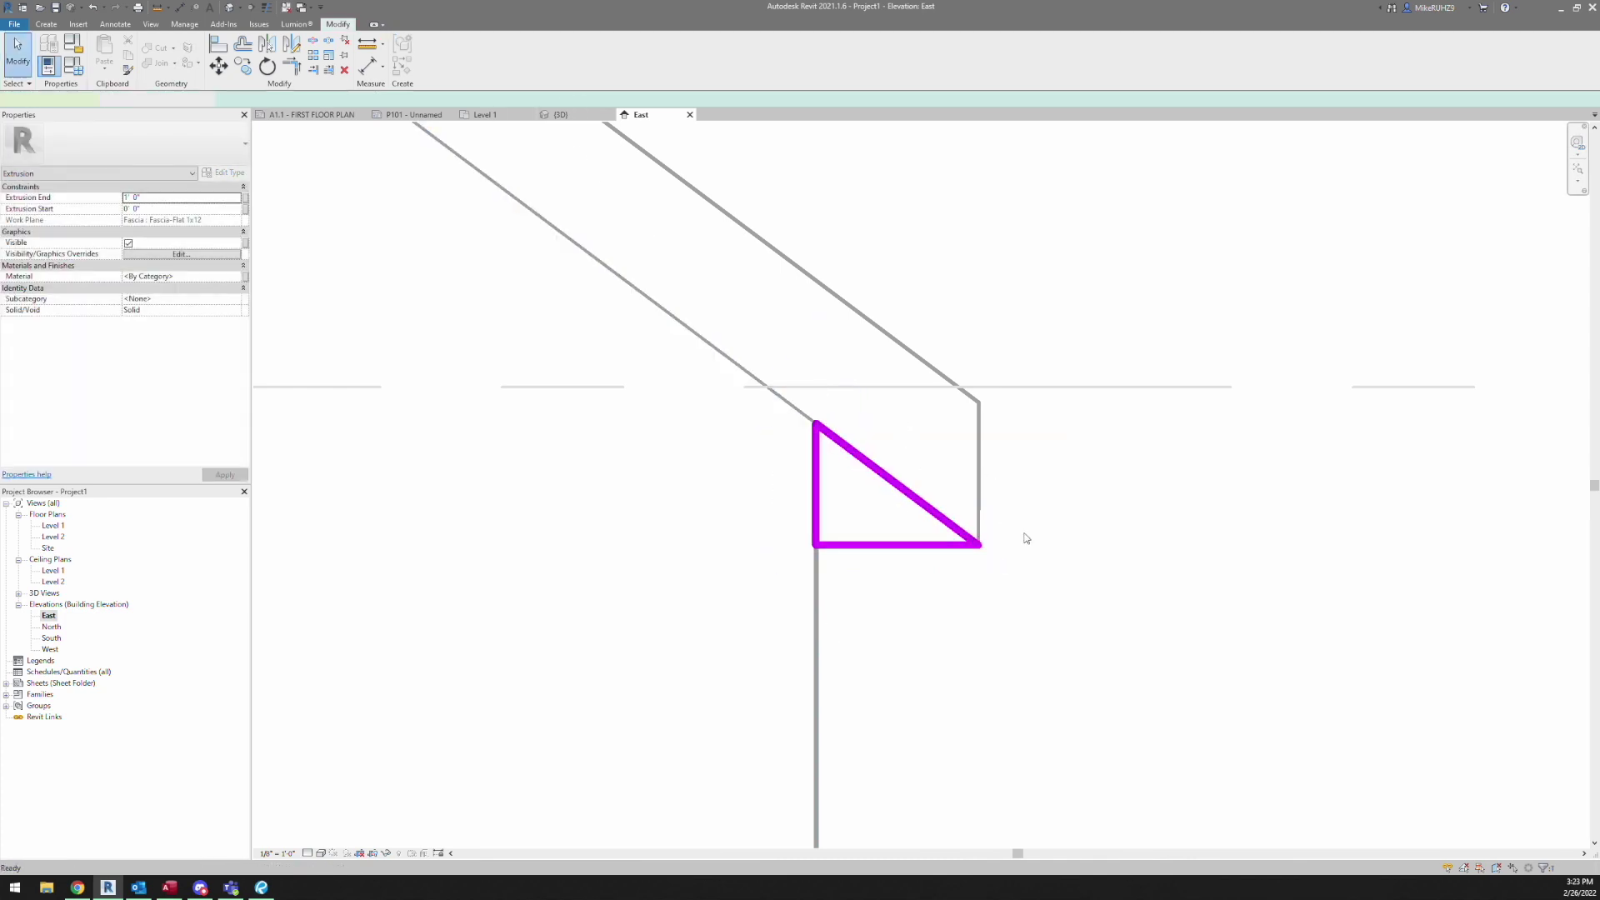
scroll(833, 400, down, 3)
click(638, 60)
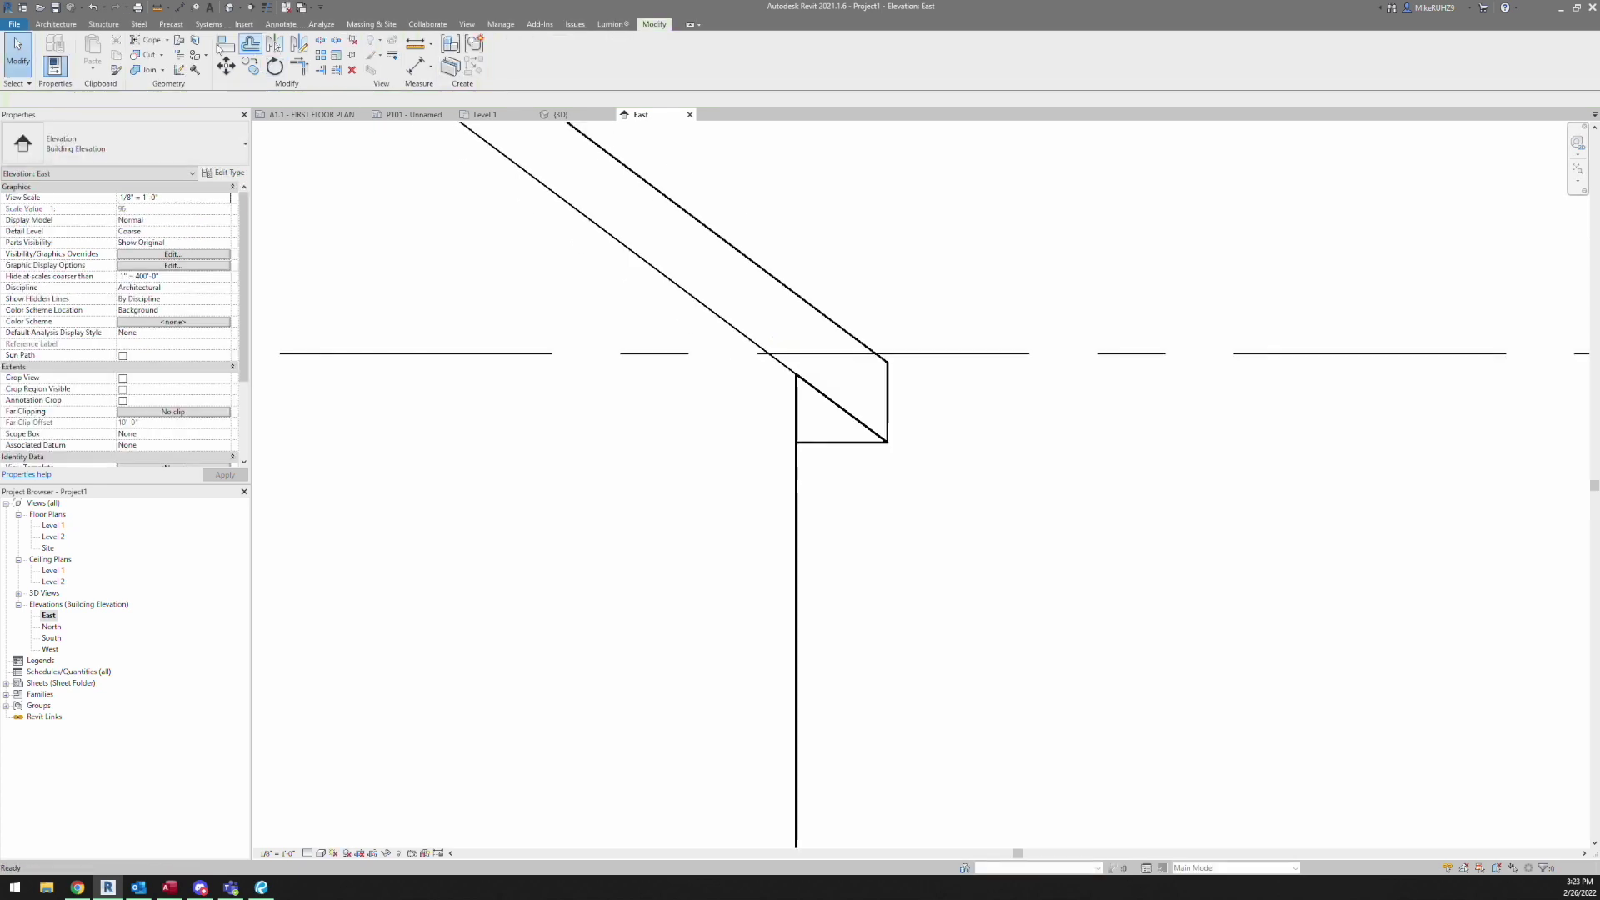
- In the 3D view, stretch the triangular extrusion's far end along the eave and pull its near end flush with the gable fascia
click(230, 6)
click(1148, 597)
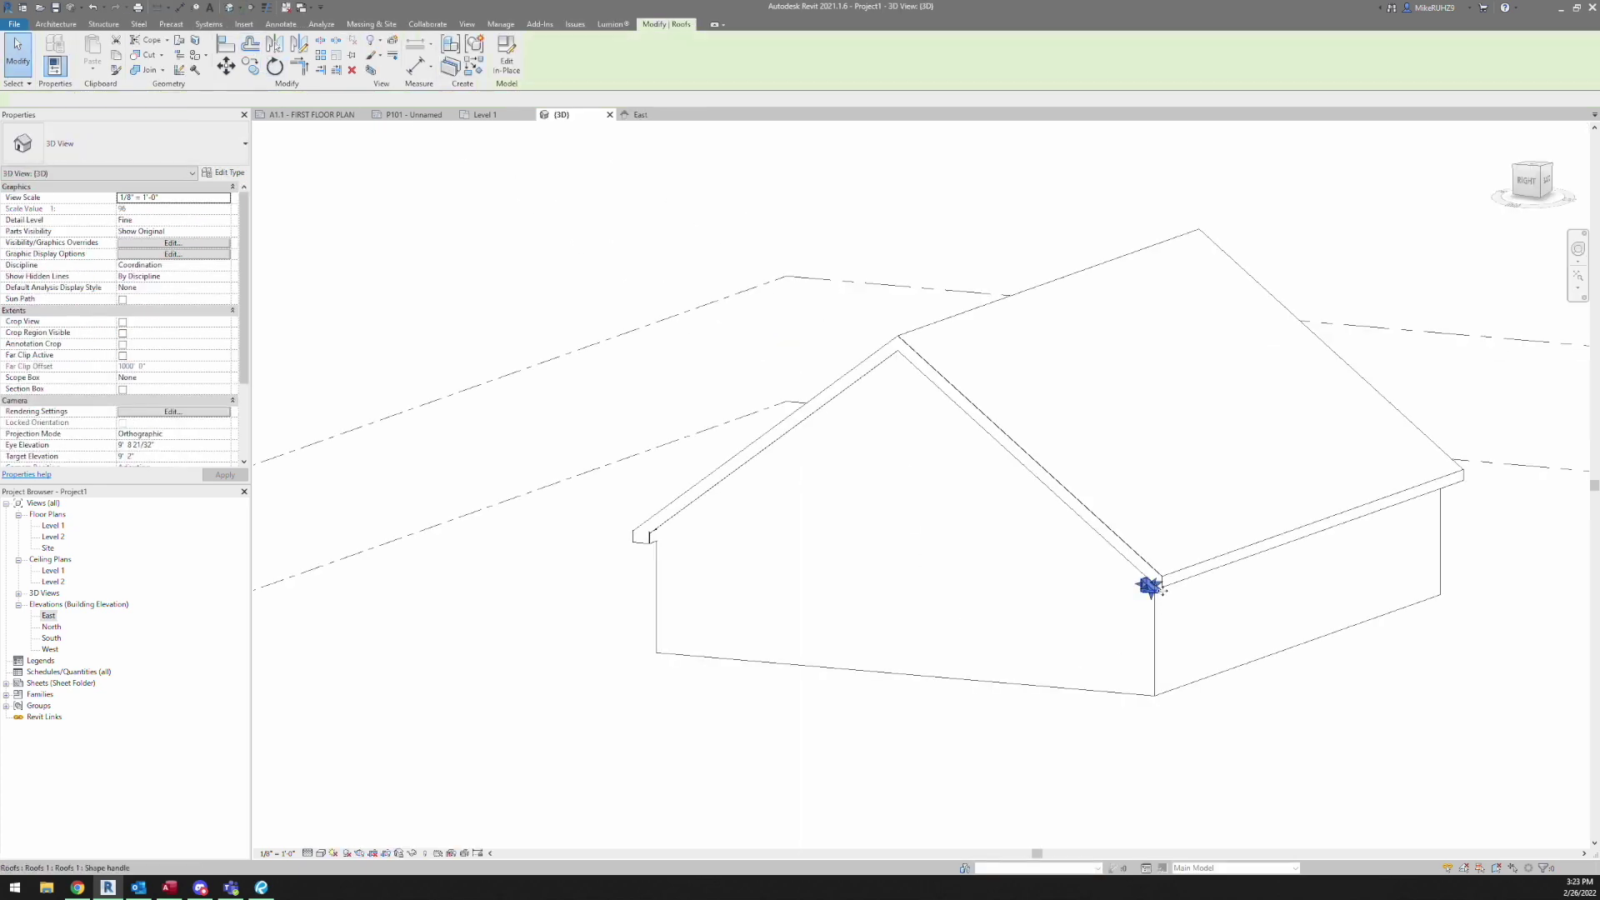
scroll(1151, 587, up, 5)
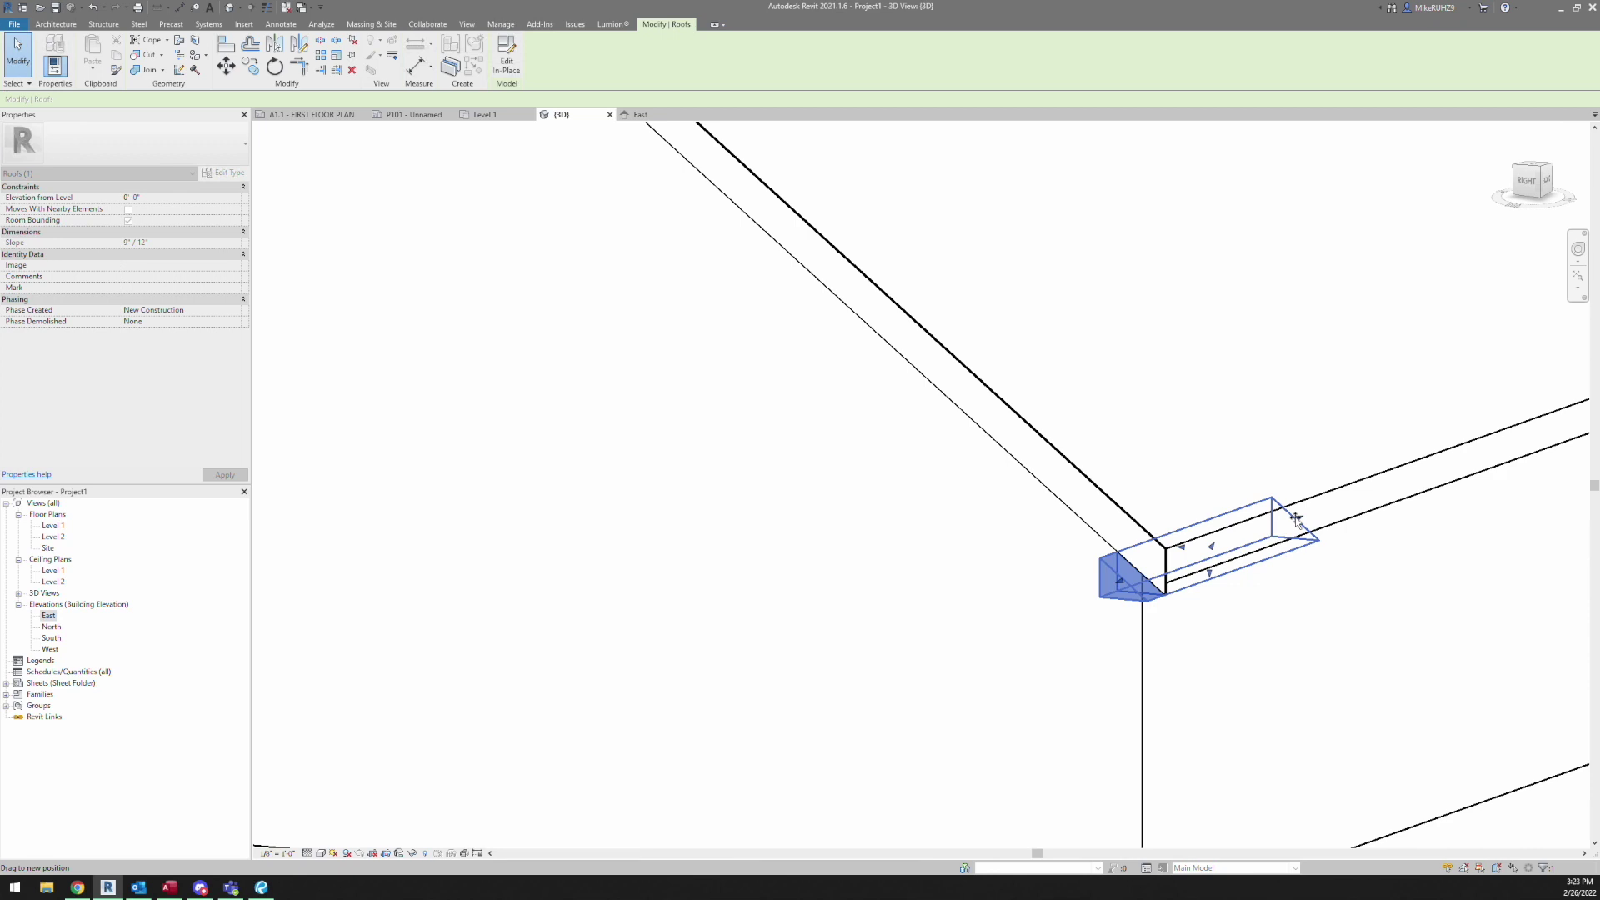
scroll(1242, 545, down, 3)
shift+middle_drag(1043, 621, 1197, 543)
drag(1197, 542, 1398, 476)
scroll(771, 696, up, 4)
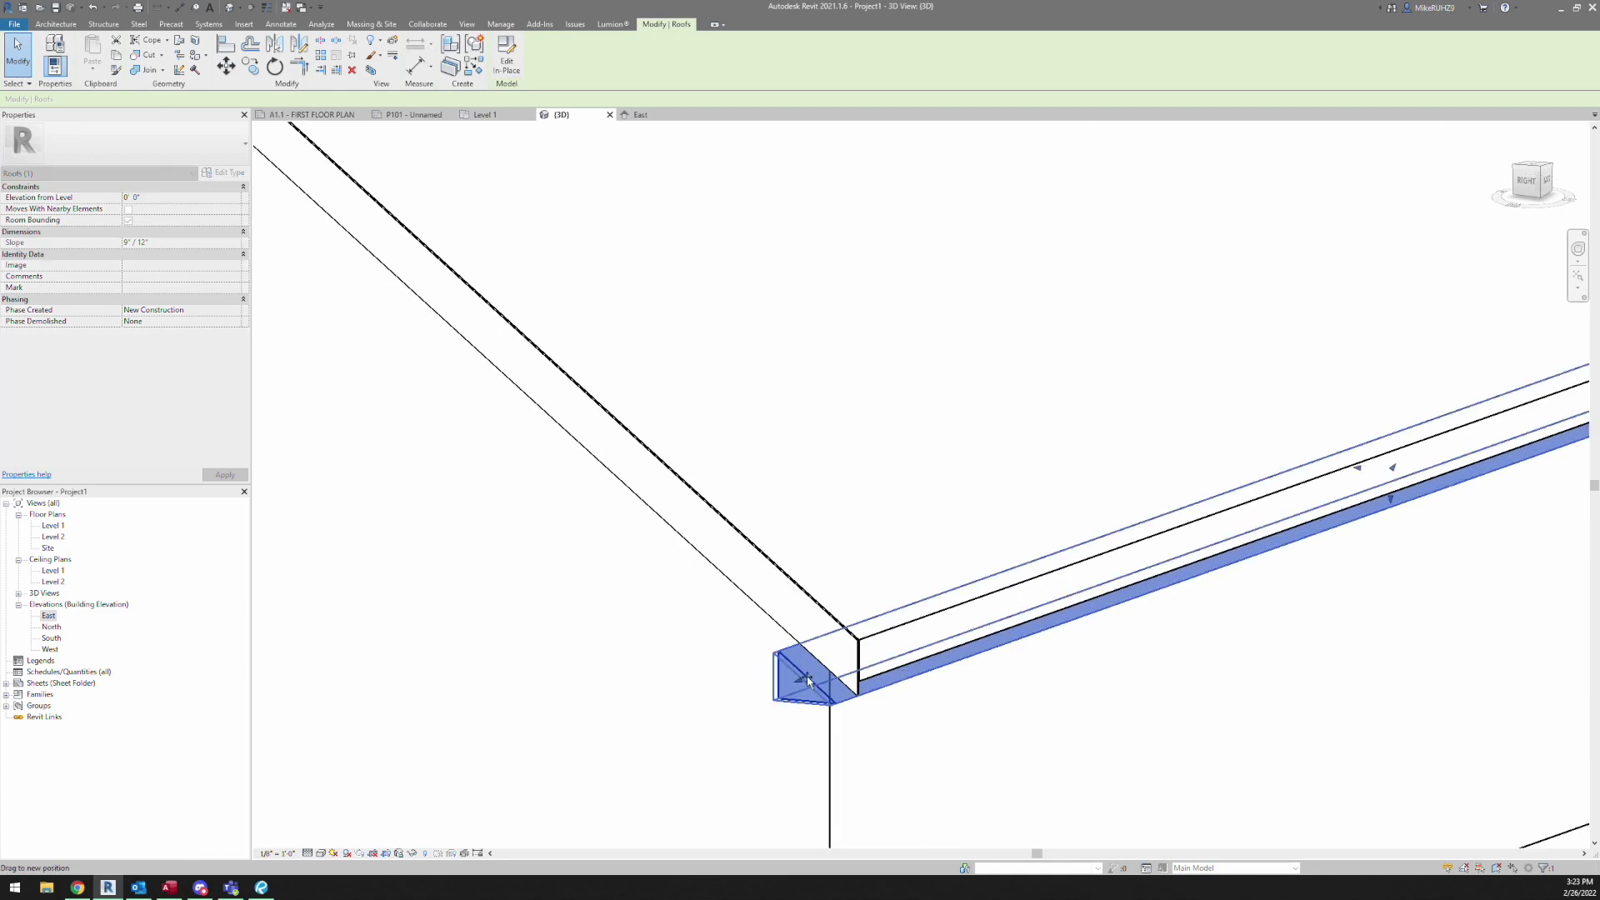
drag(806, 679, 829, 671)
click(761, 582)
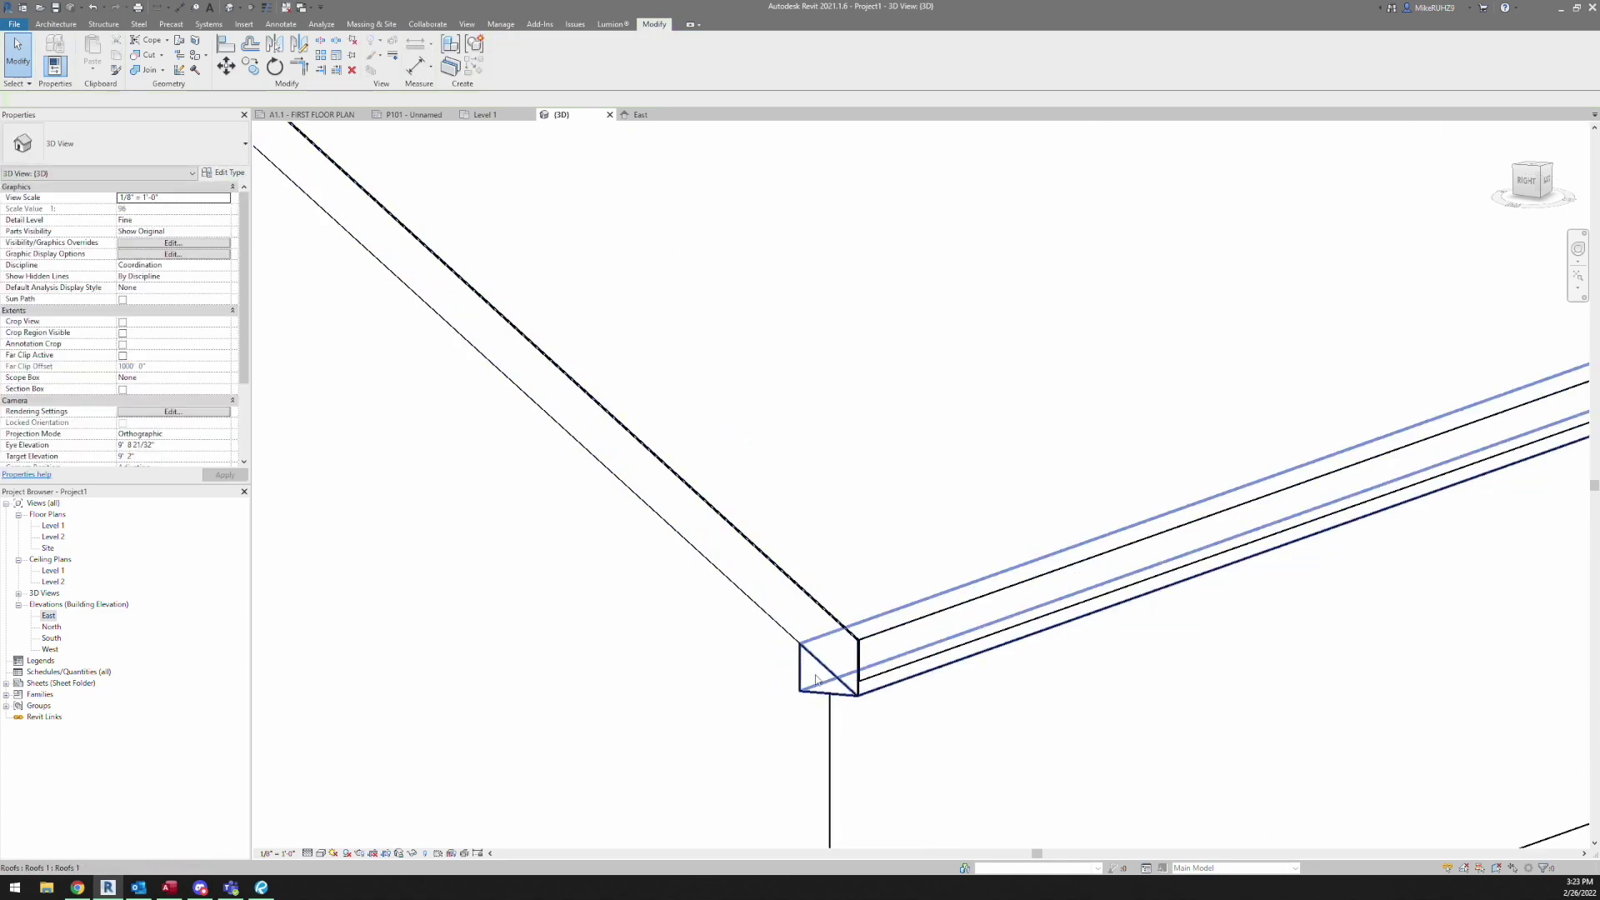
- Examine how the extrusion's end meets the gable fascia and wall from the front of the gable
scroll(816, 681, down, 2)
scroll(819, 682, up, 3)
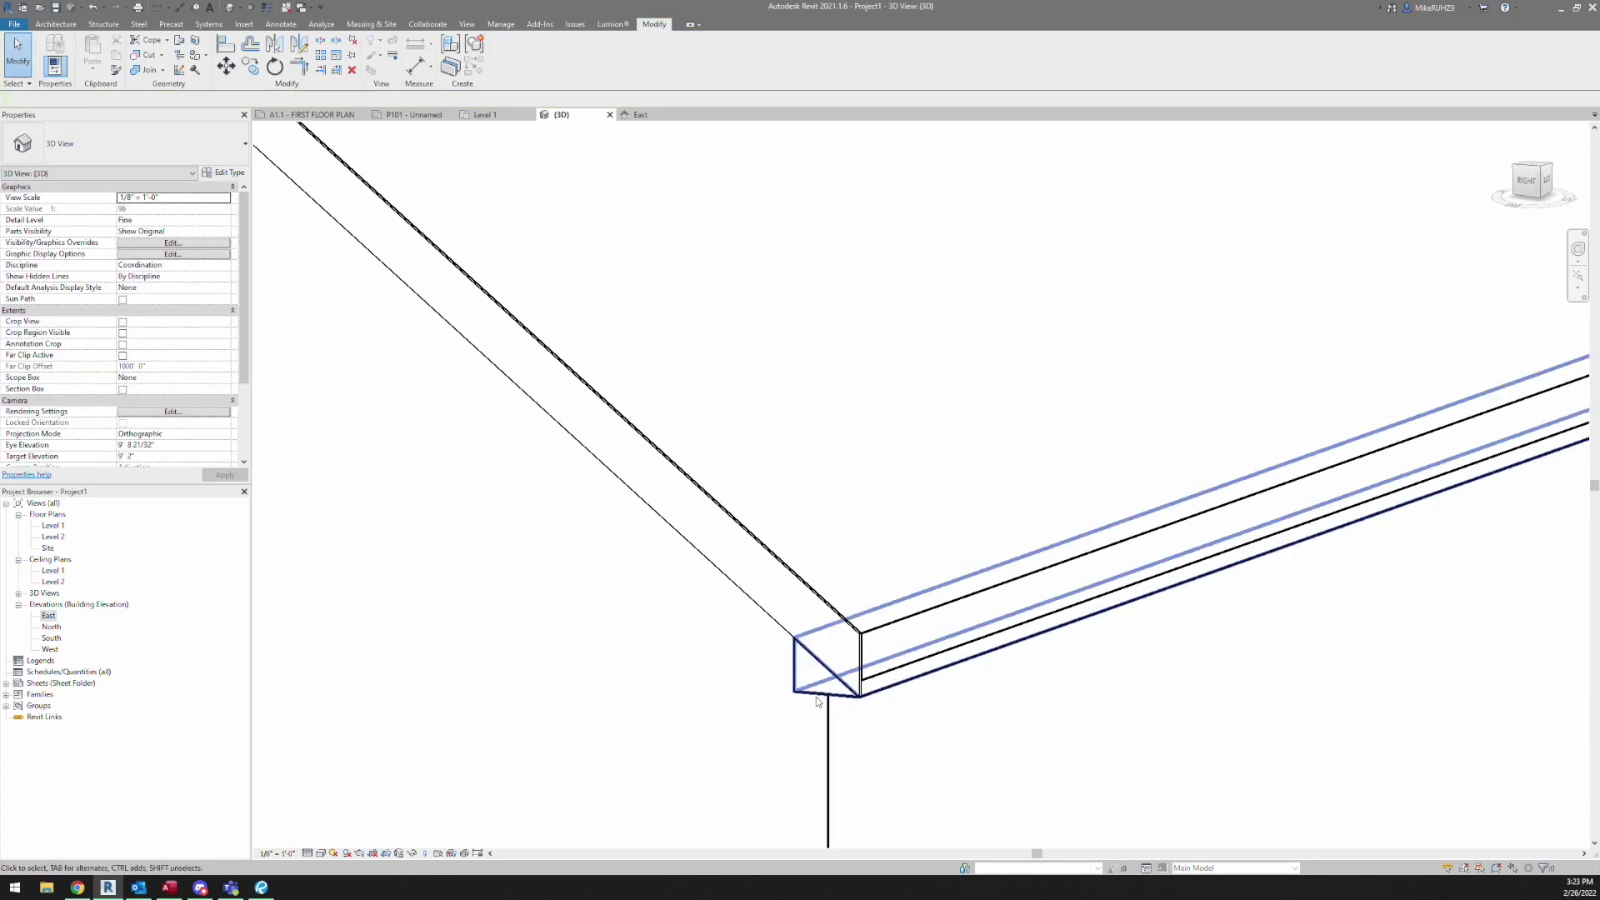
click(817, 697)
scroll(871, 700, down, 4)
shift+middle_drag(897, 707, 1167, 752)
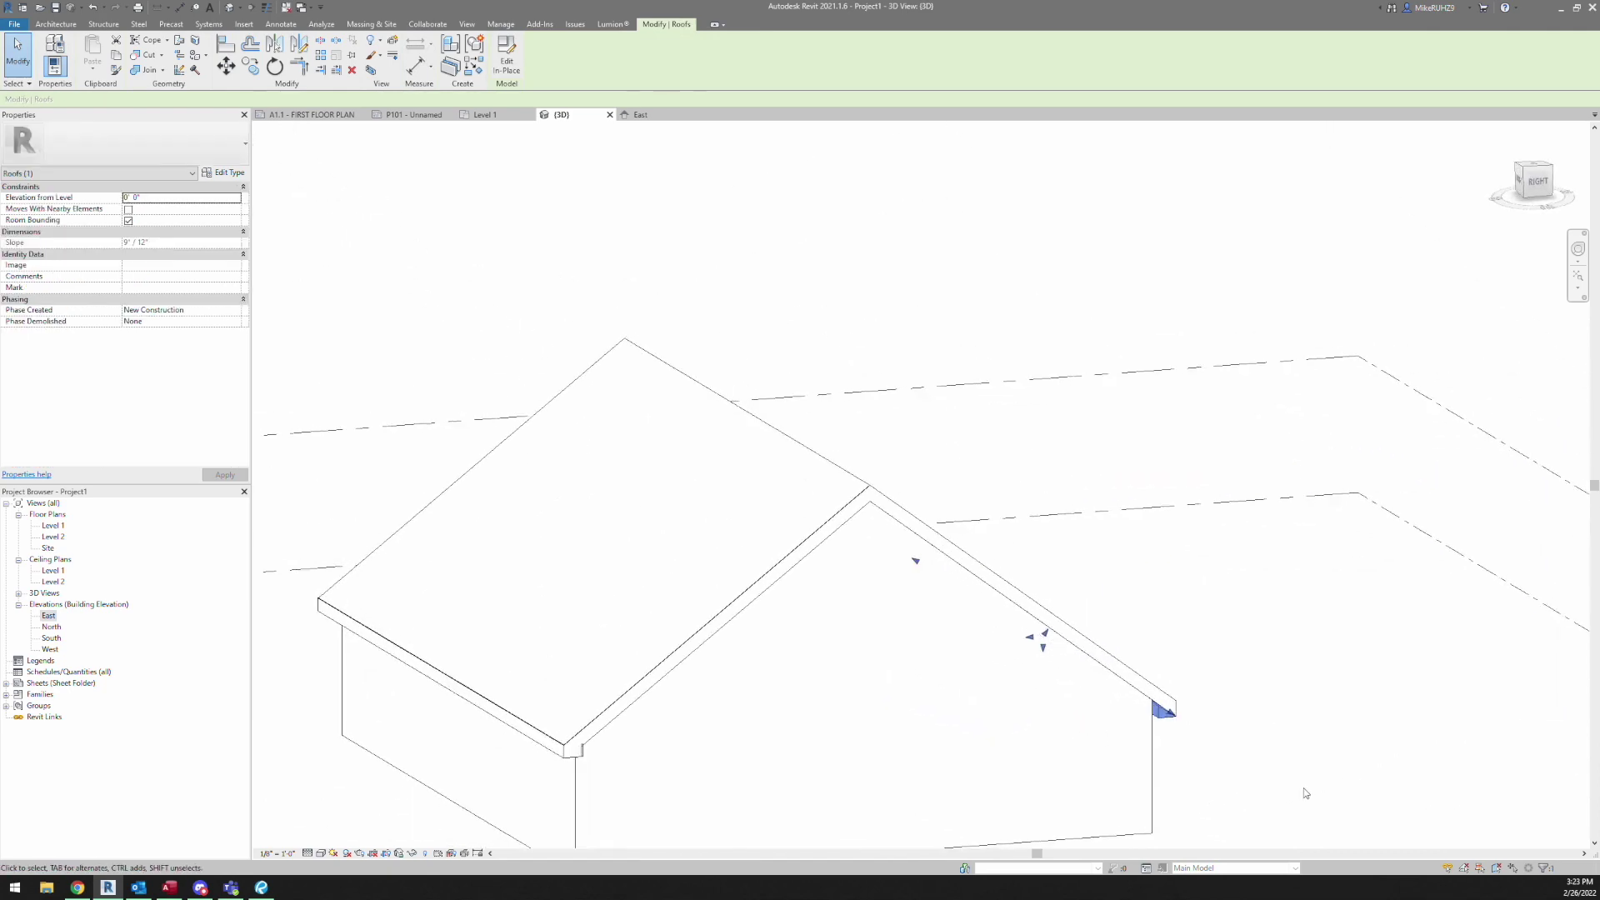
click(1306, 792)
scroll(1169, 728, up, 3)
click(1170, 713)
click(1220, 726)
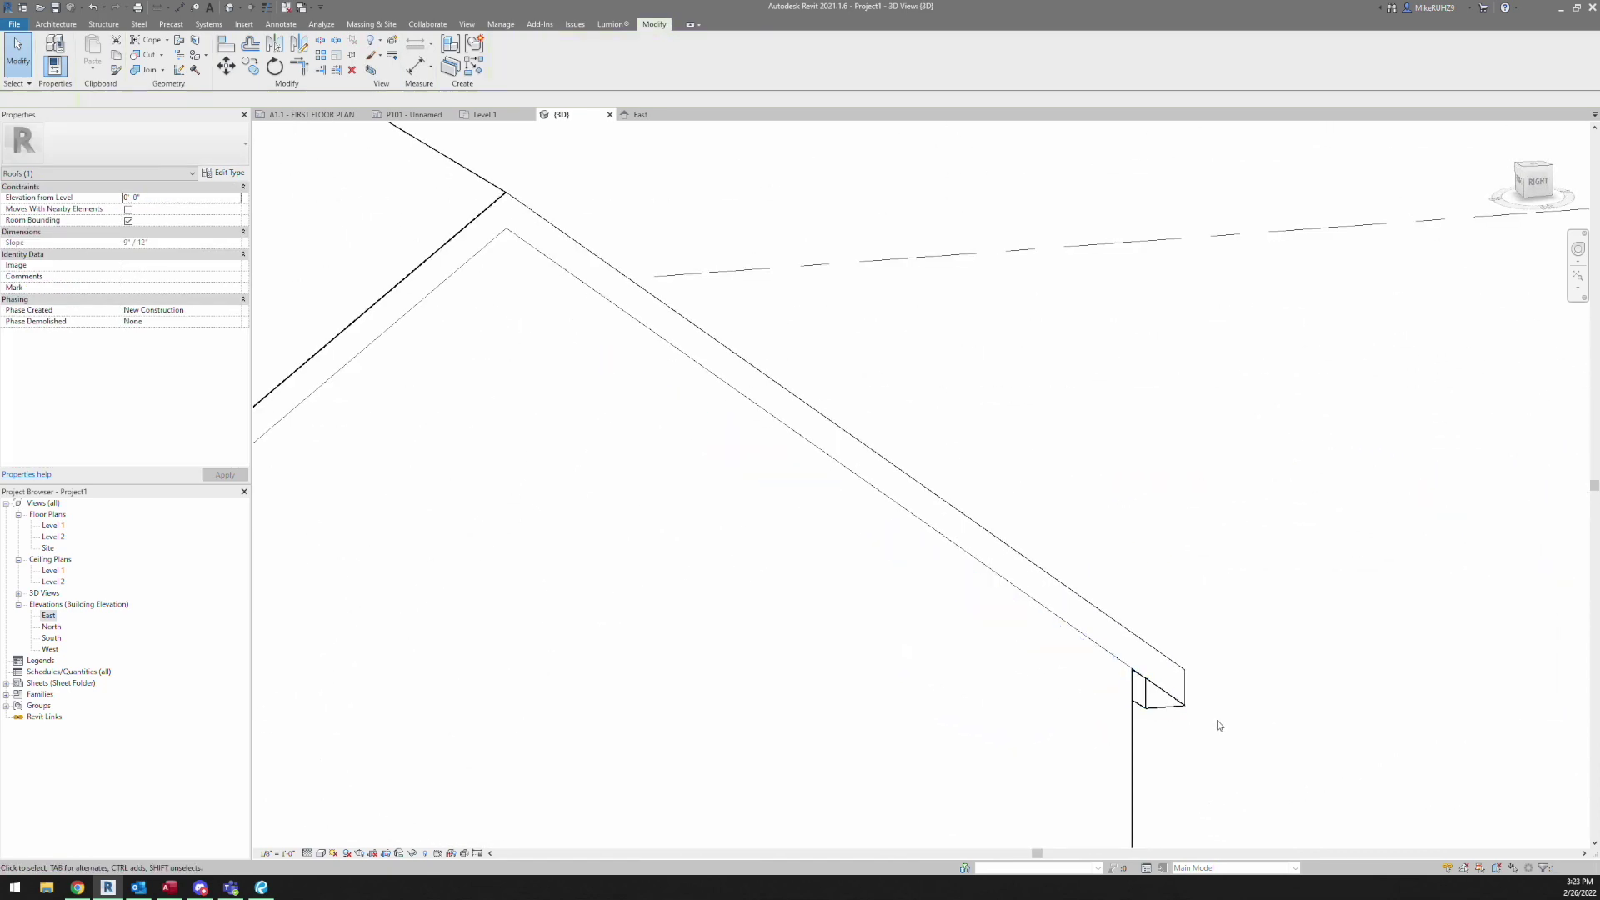
- Join the triangular extrusion's geometry with the sloped gable fascia
click(142, 70)
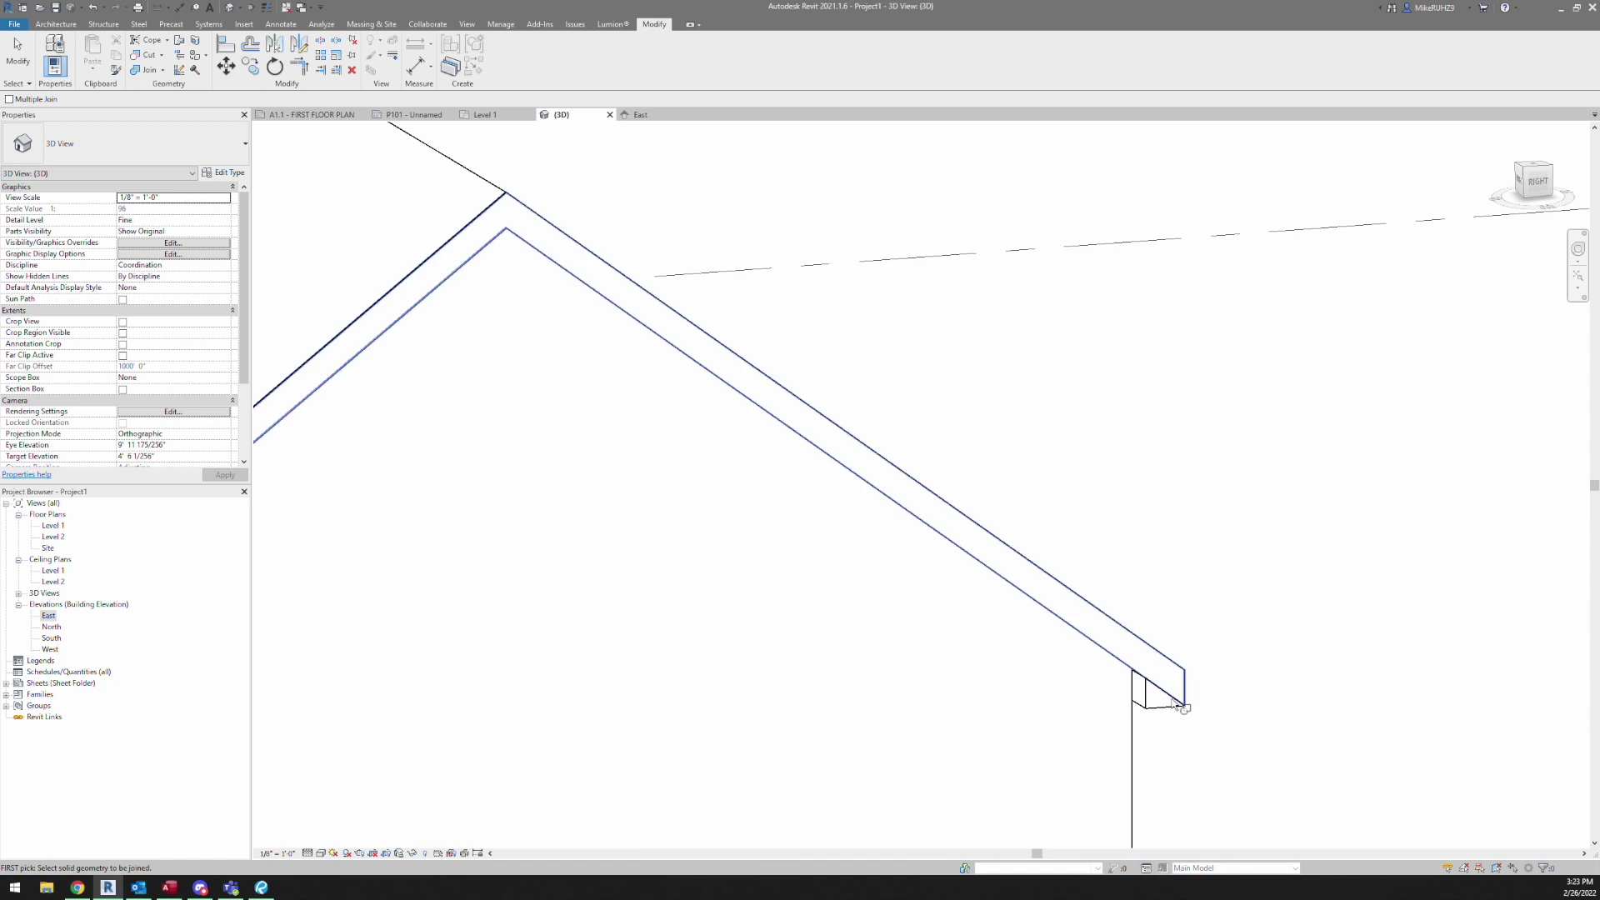
click(1178, 704)
click(1185, 690)
middle_drag(1211, 668, 1167, 597)
scroll(1192, 636, down, 3)
key(Escape)
middle_drag(1205, 665, 1266, 609)
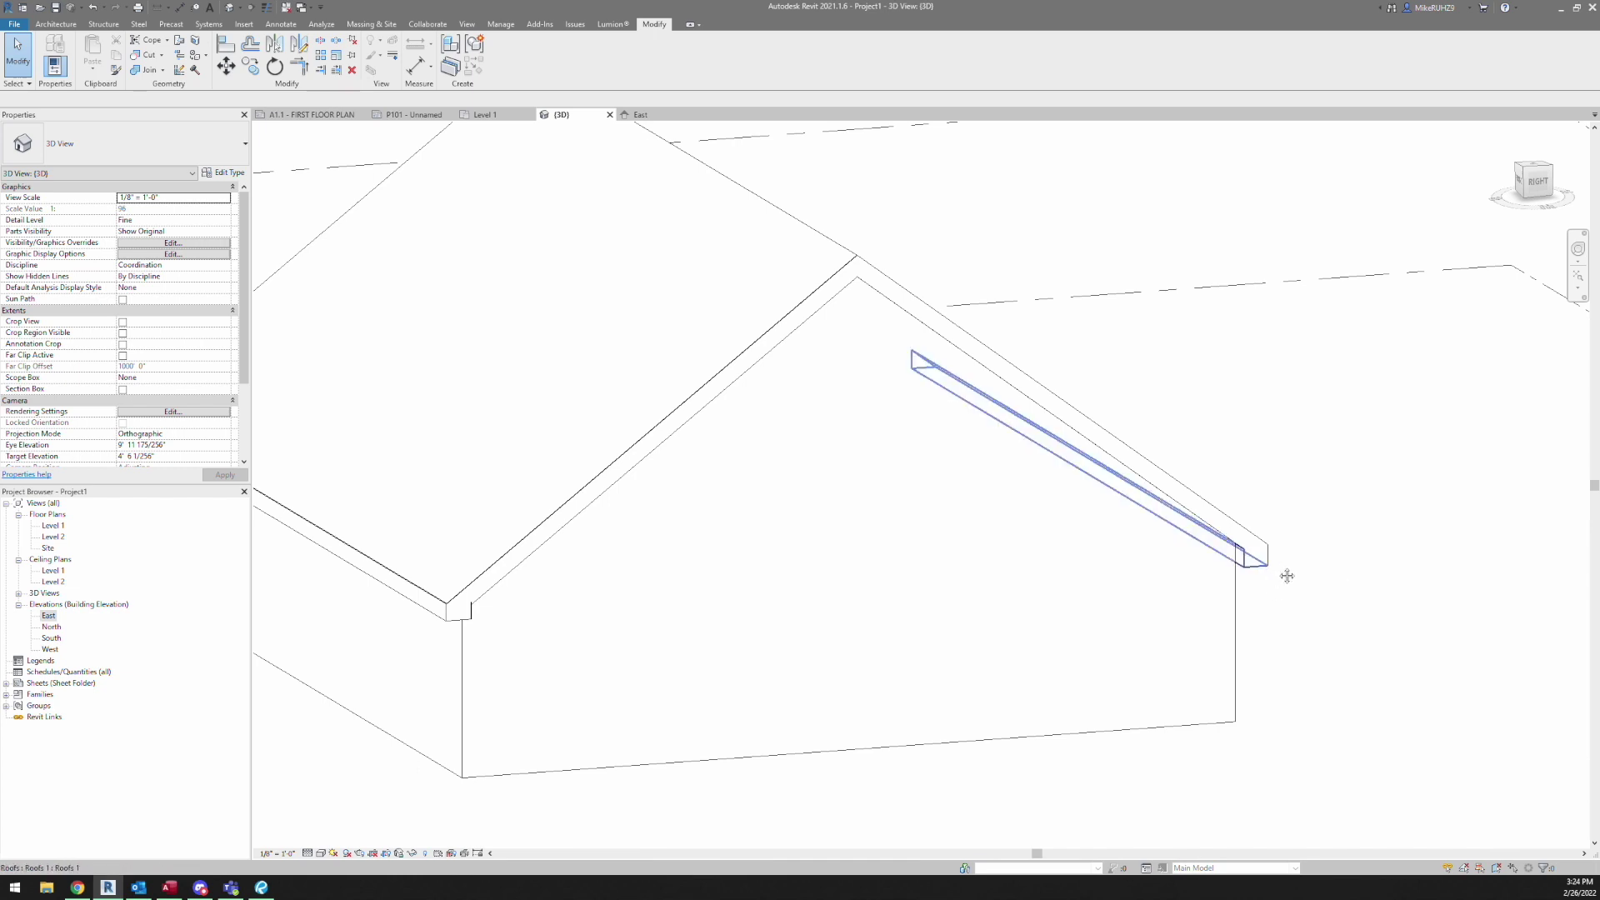
middle_drag(1286, 565, 1355, 573)
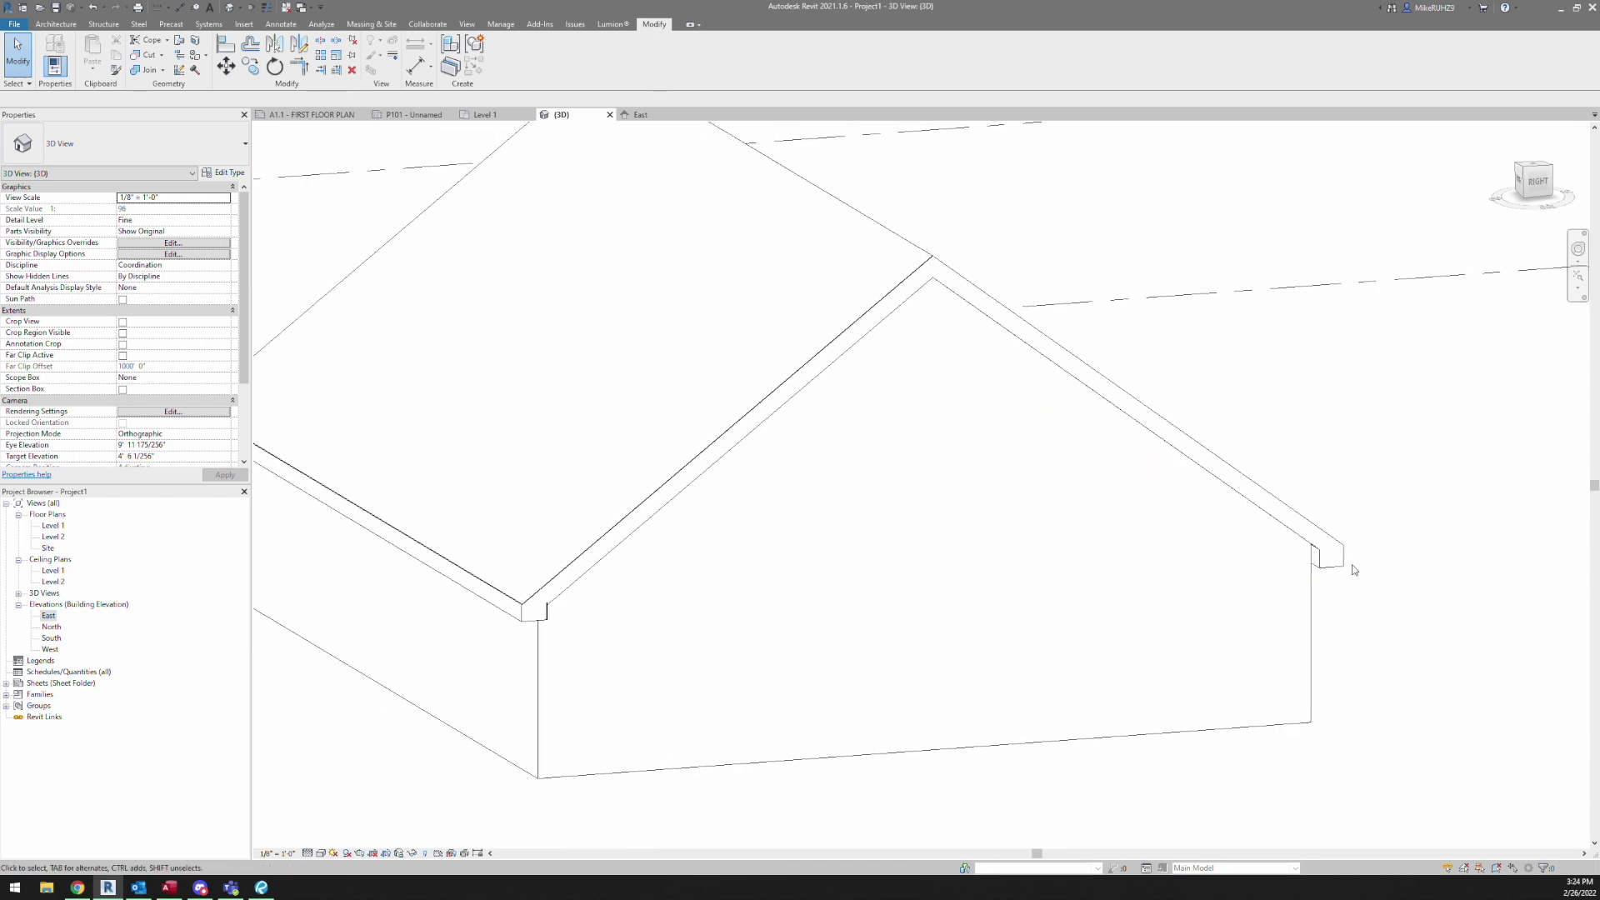